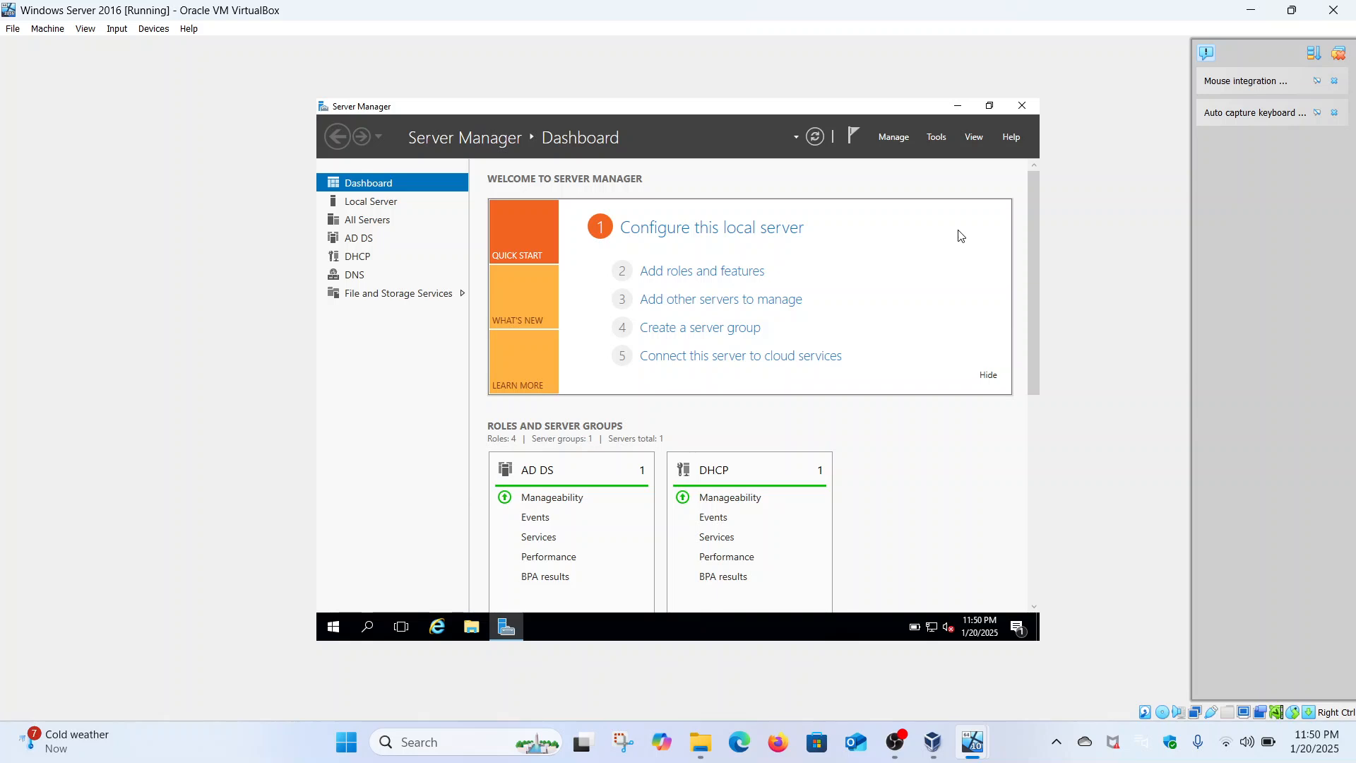
- Open Active Directory Users and Computers and show the containers under the domain
left_click(927, 137)
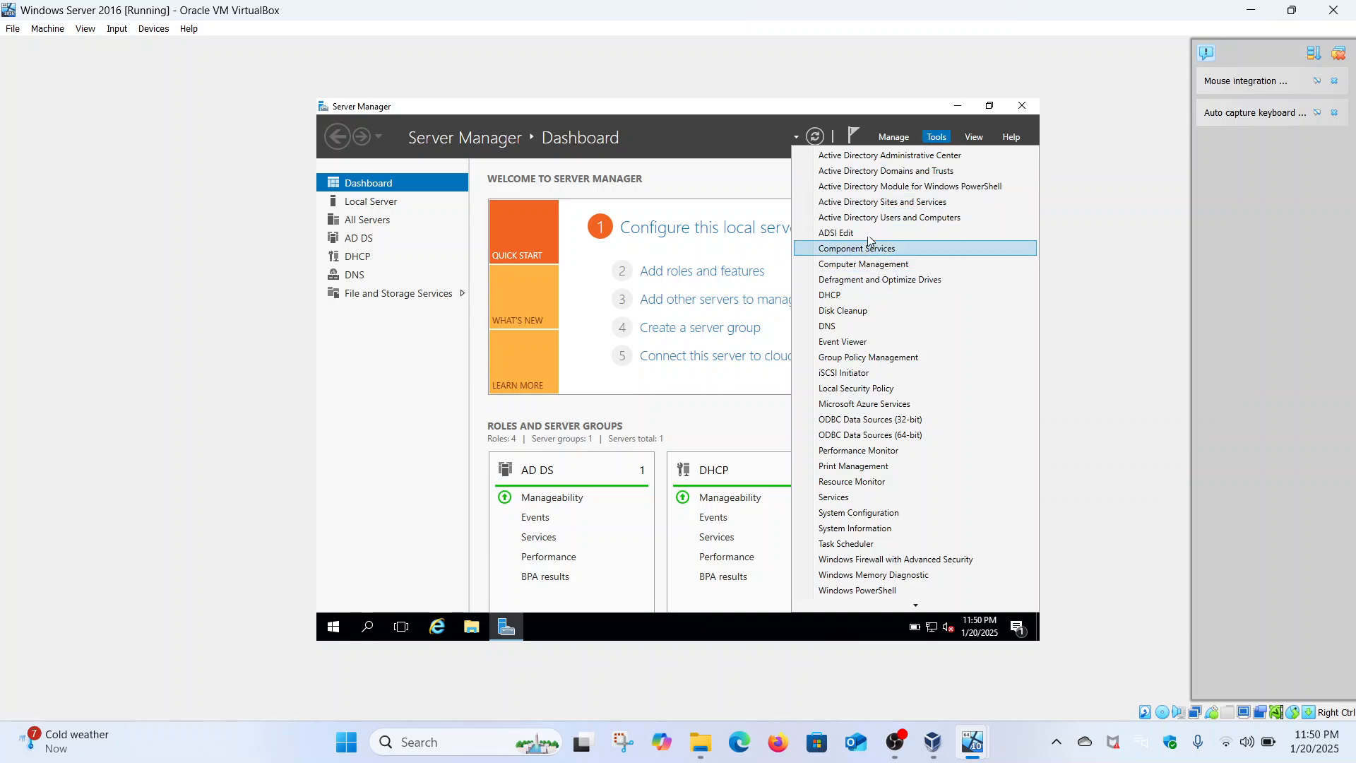
left_click(887, 219)
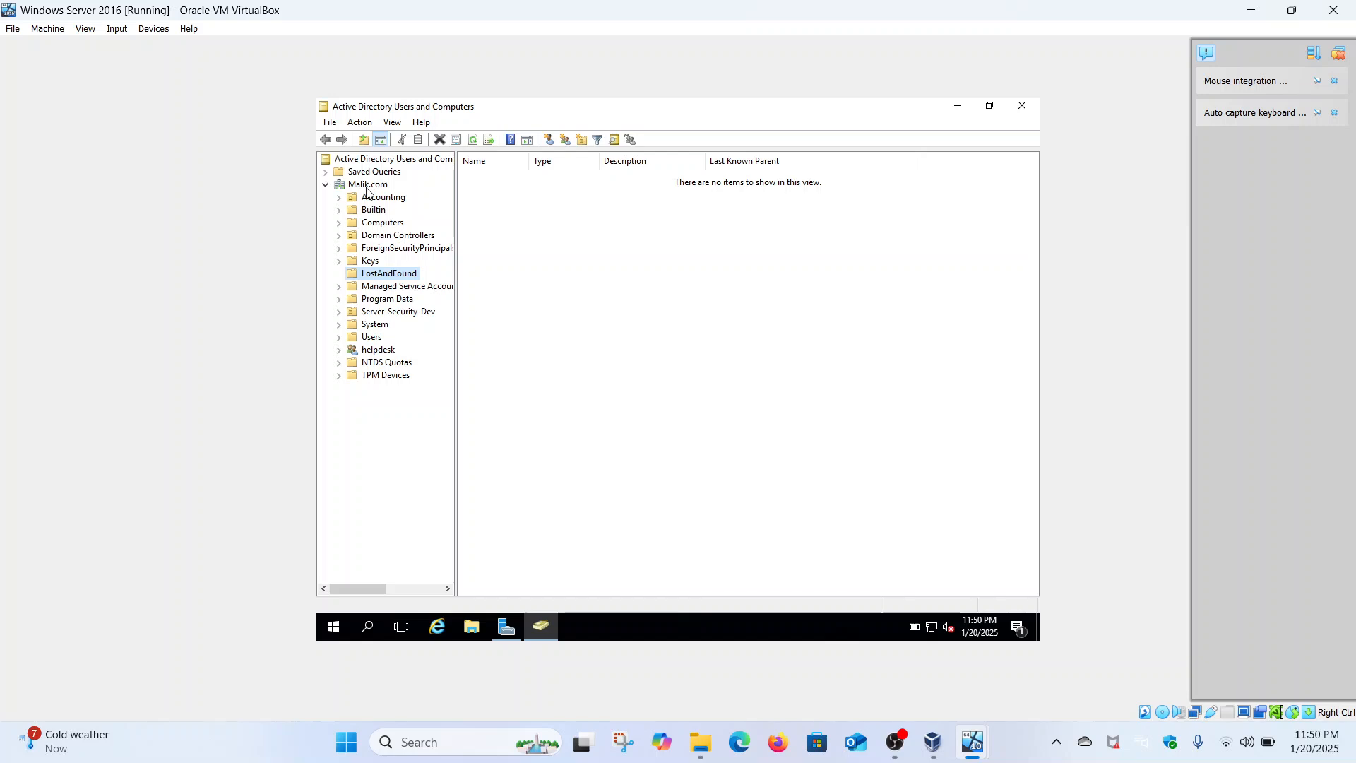
left_click(326, 185)
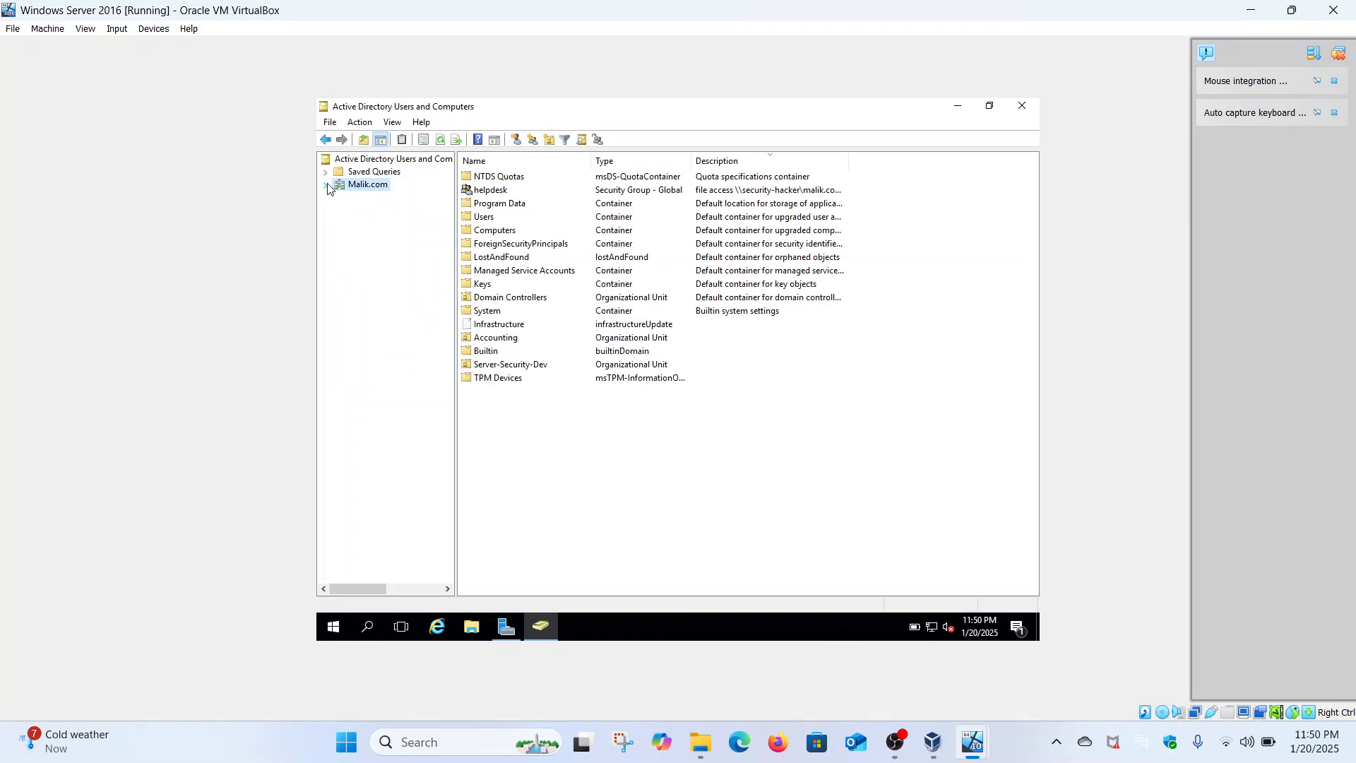
left_click(326, 187)
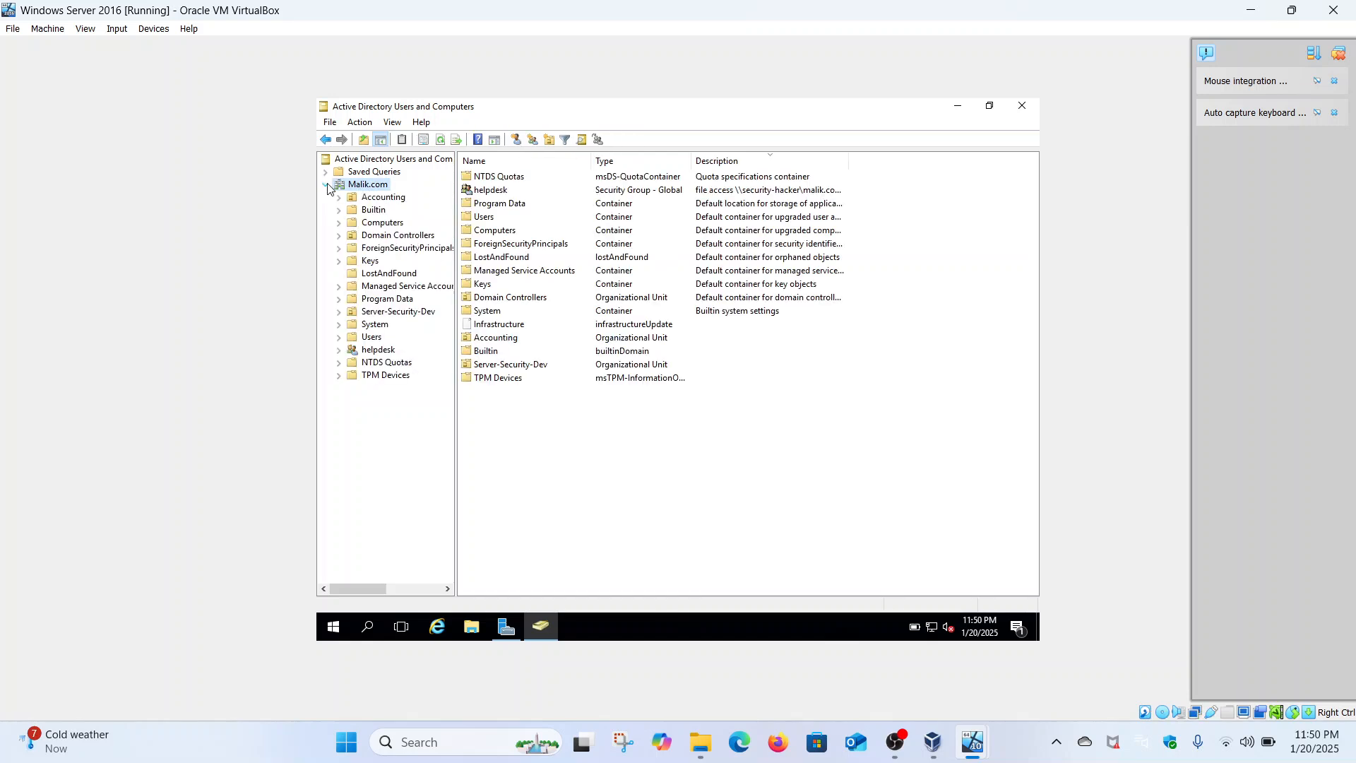
right_click(376, 188)
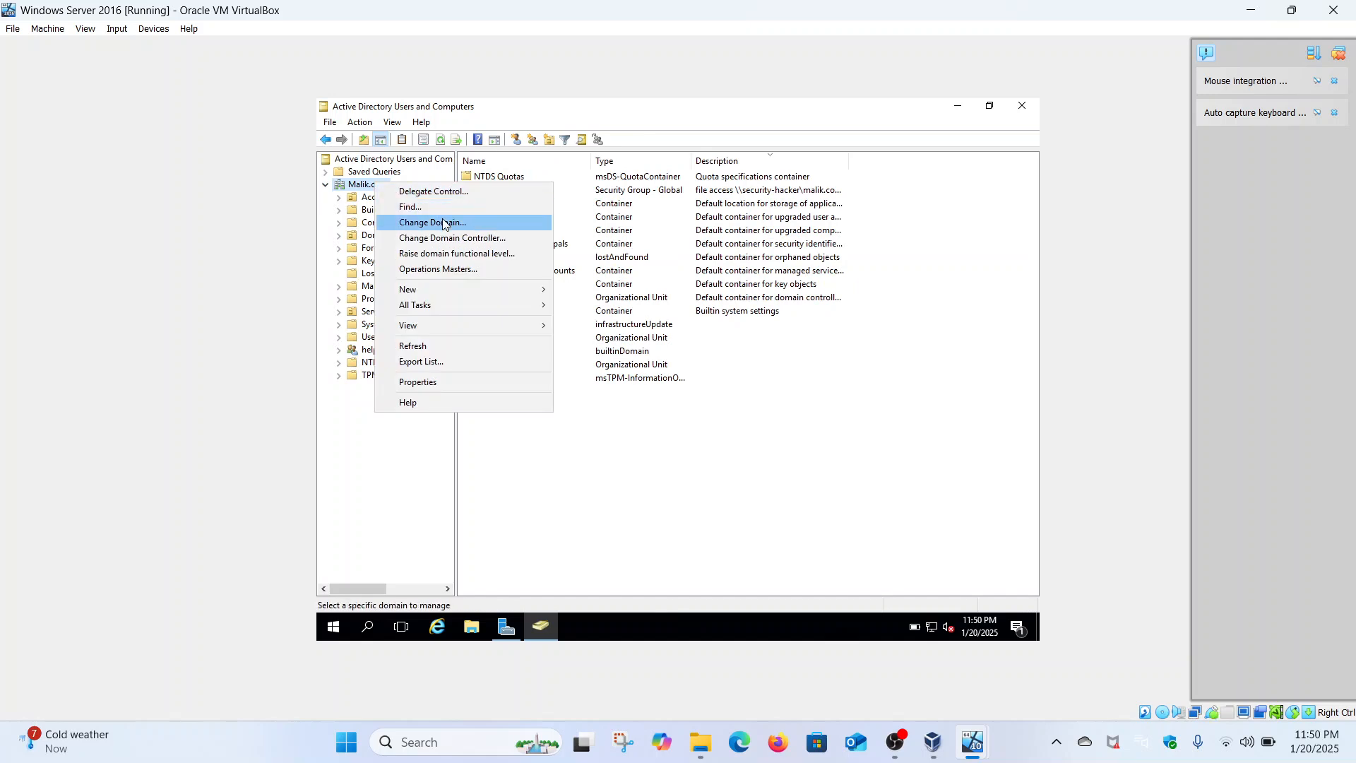
mouse_move(486, 287)
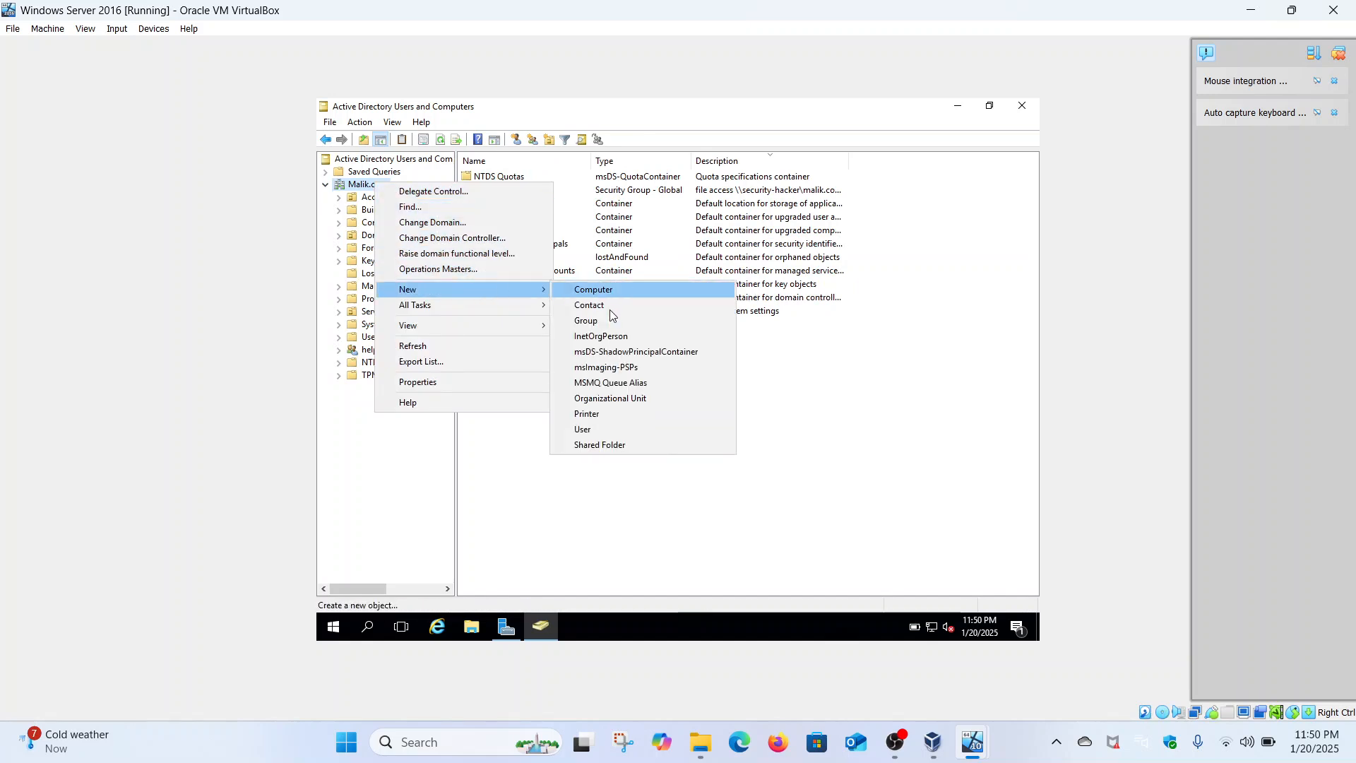
left_click(631, 385)
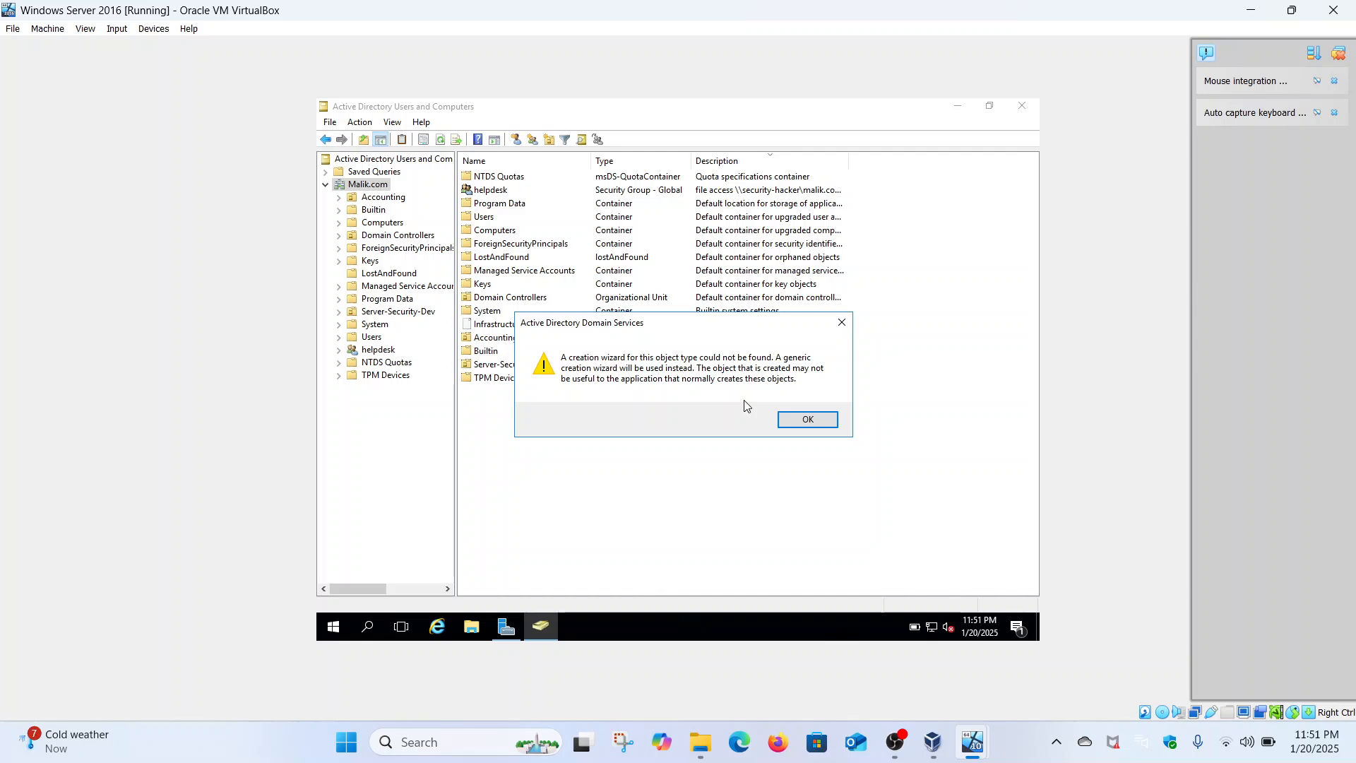
left_click(800, 420)
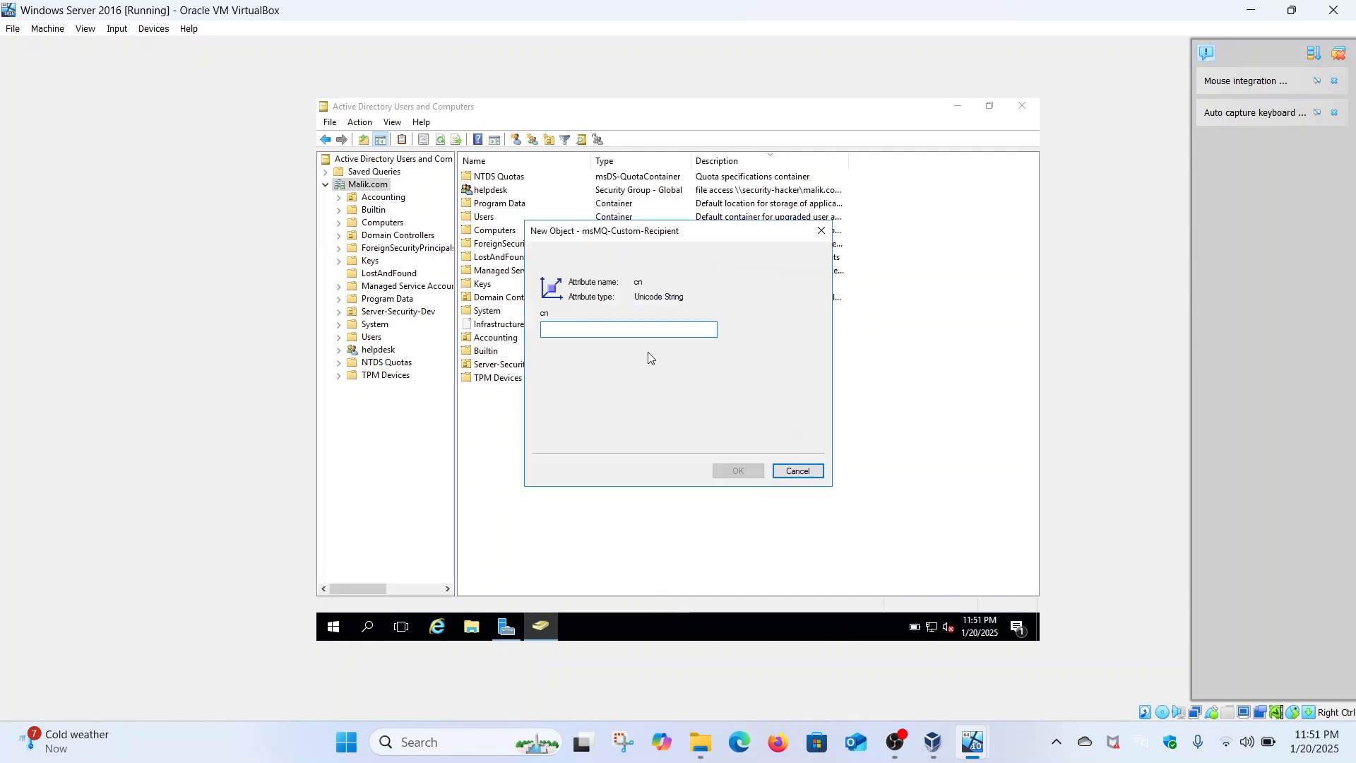
left_click(799, 471)
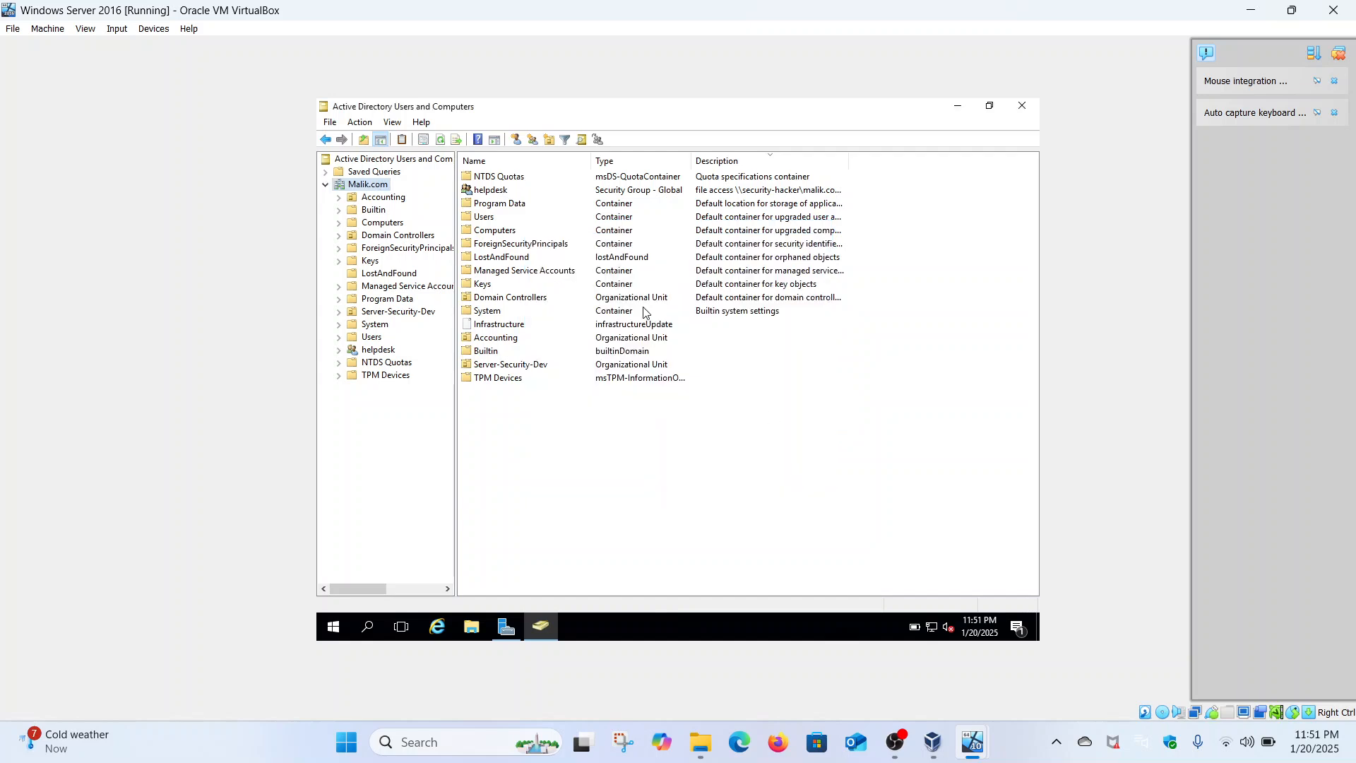
- Create an organizational unit named Support directly under the domain, keeping protection from accidental deletion enabled
right_click(377, 187)
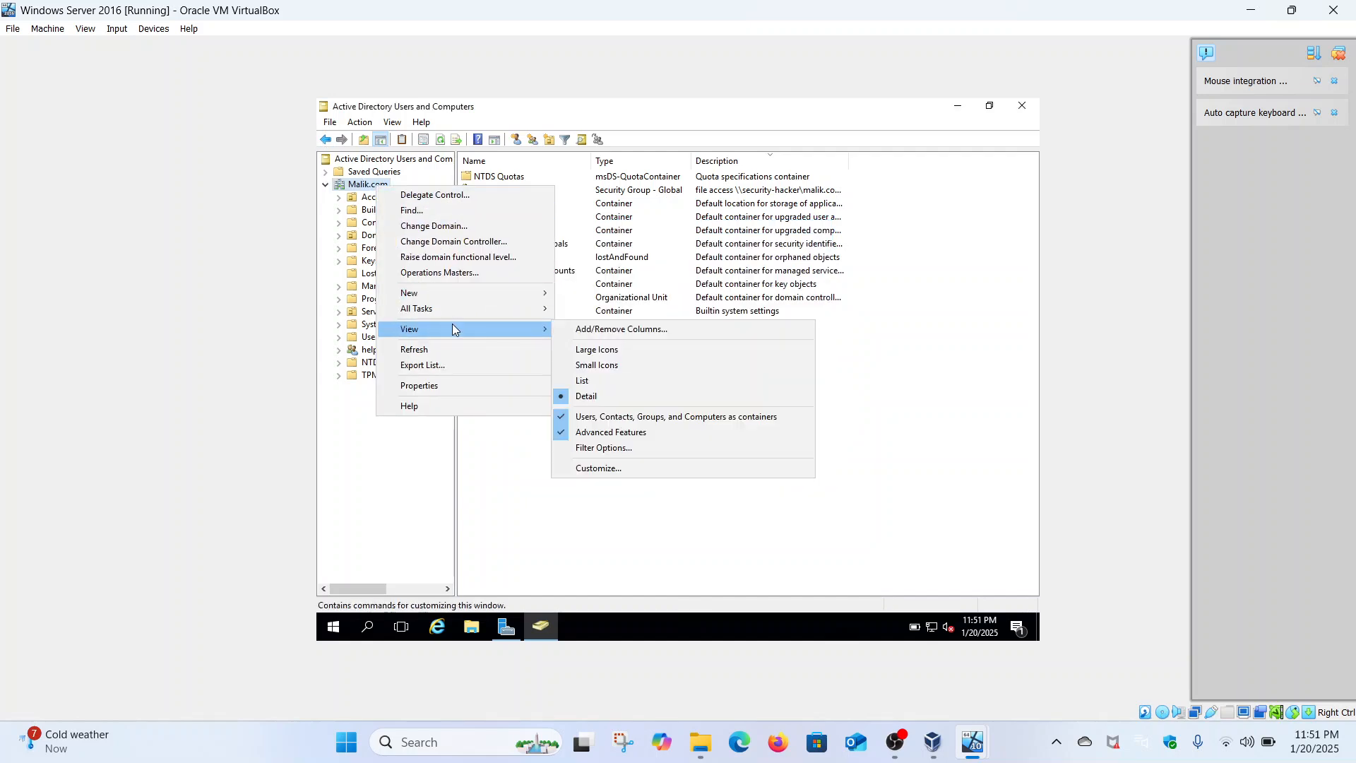
mouse_move(496, 300)
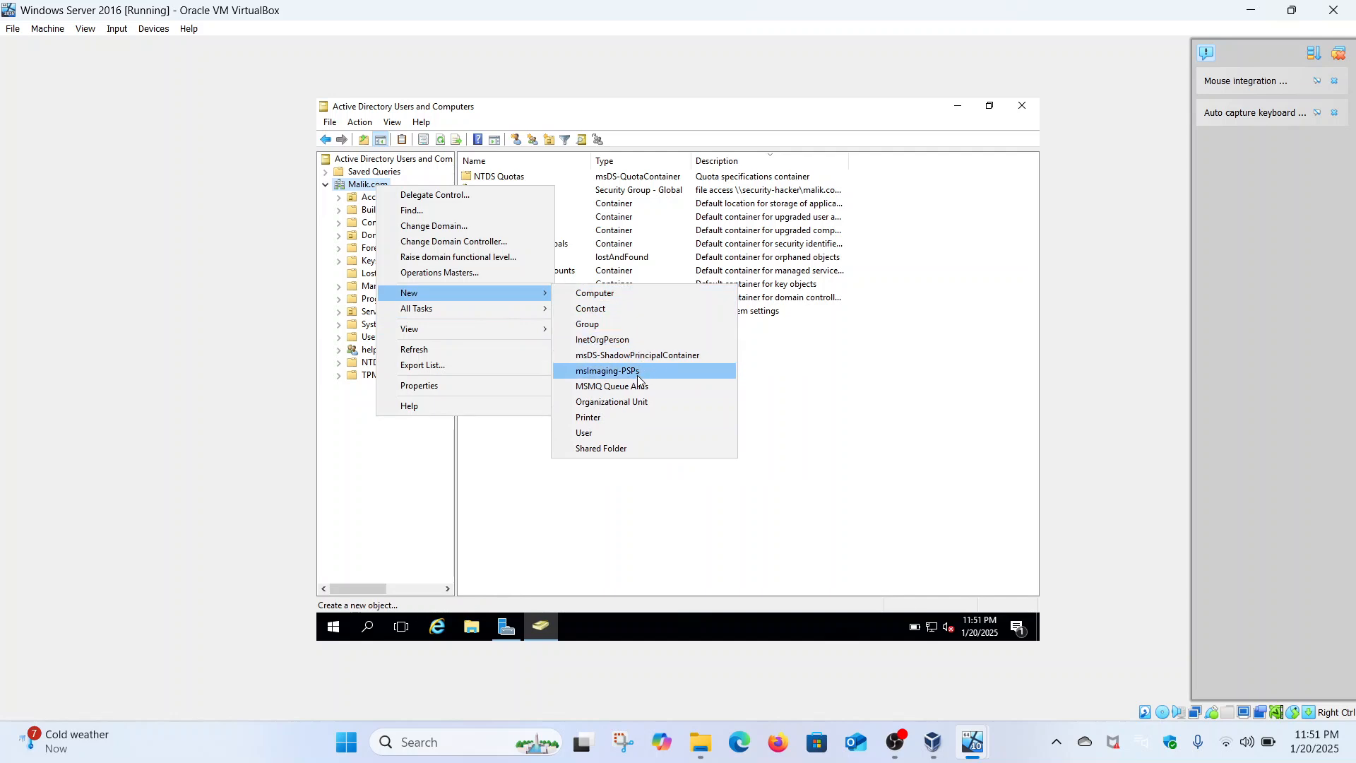
left_click(625, 403)
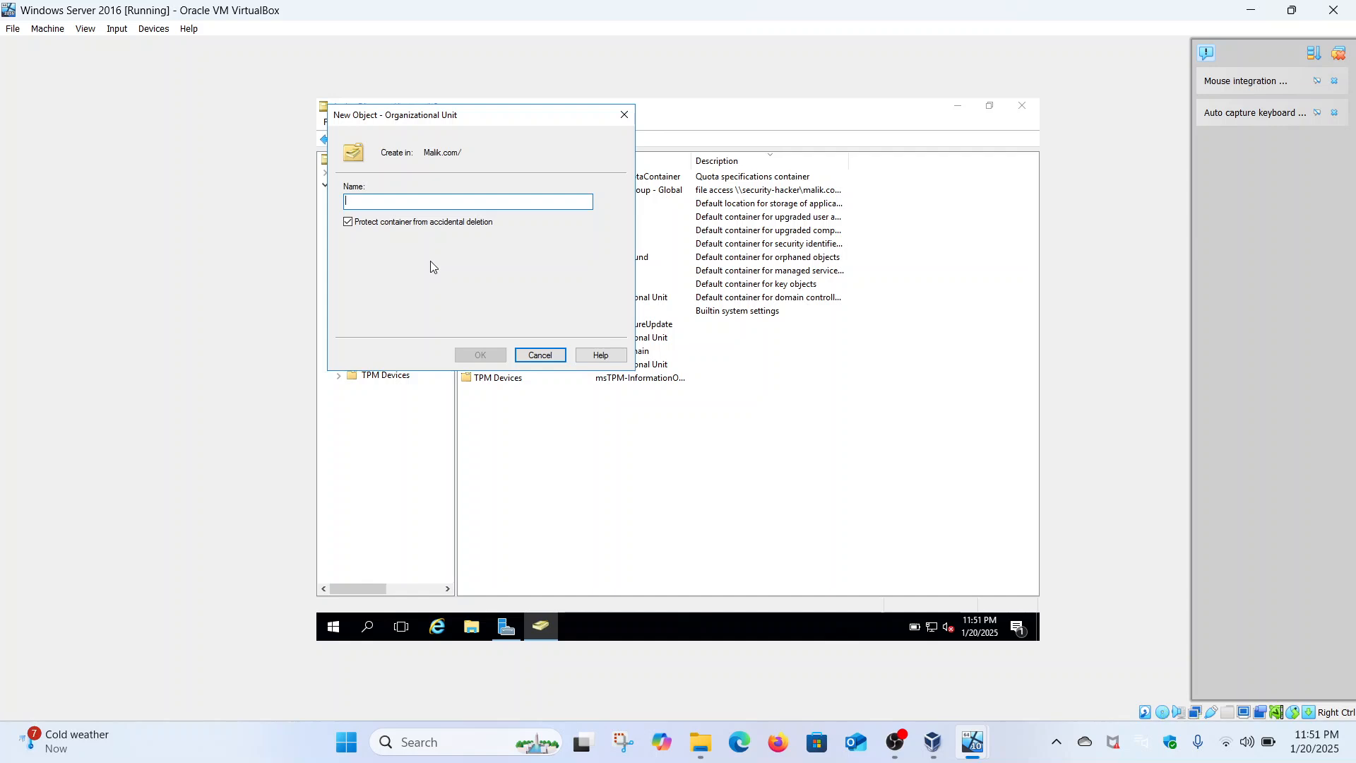
type("Support")
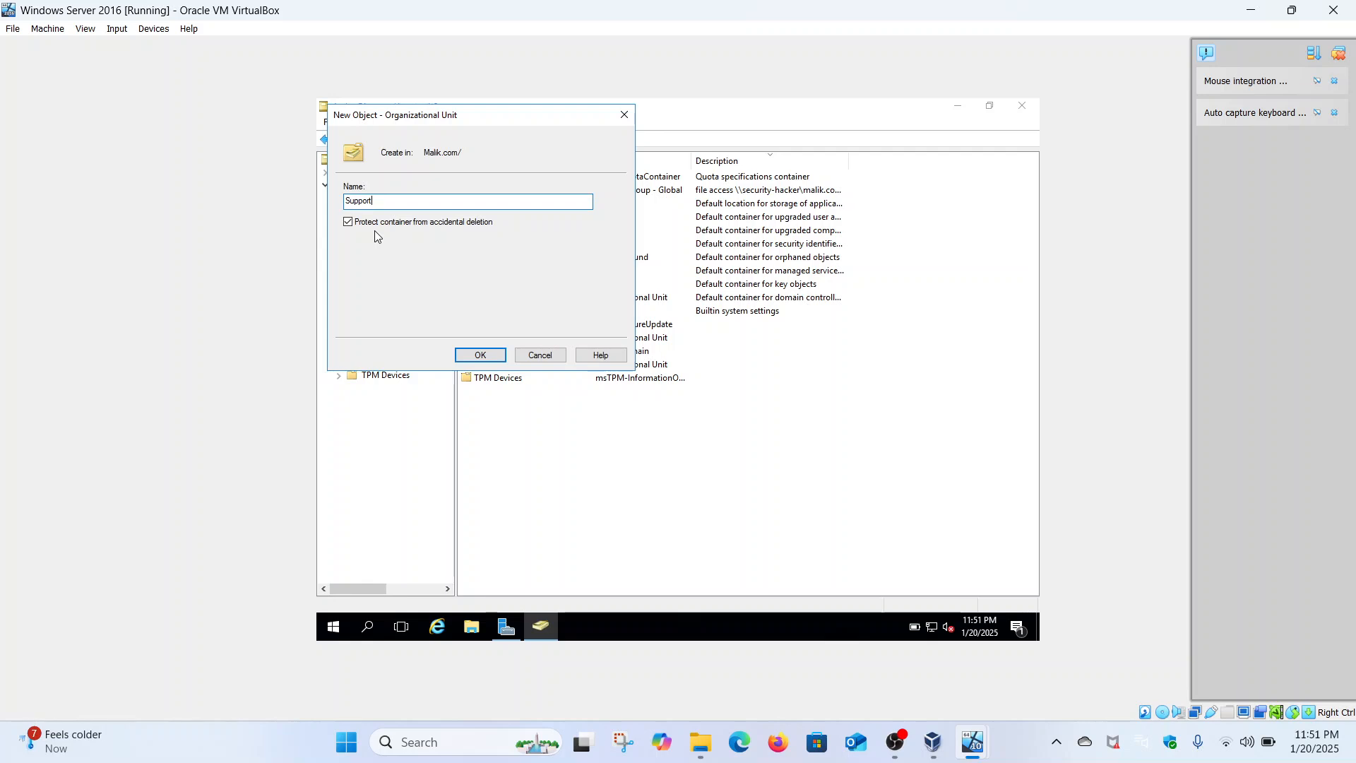
left_click(480, 355)
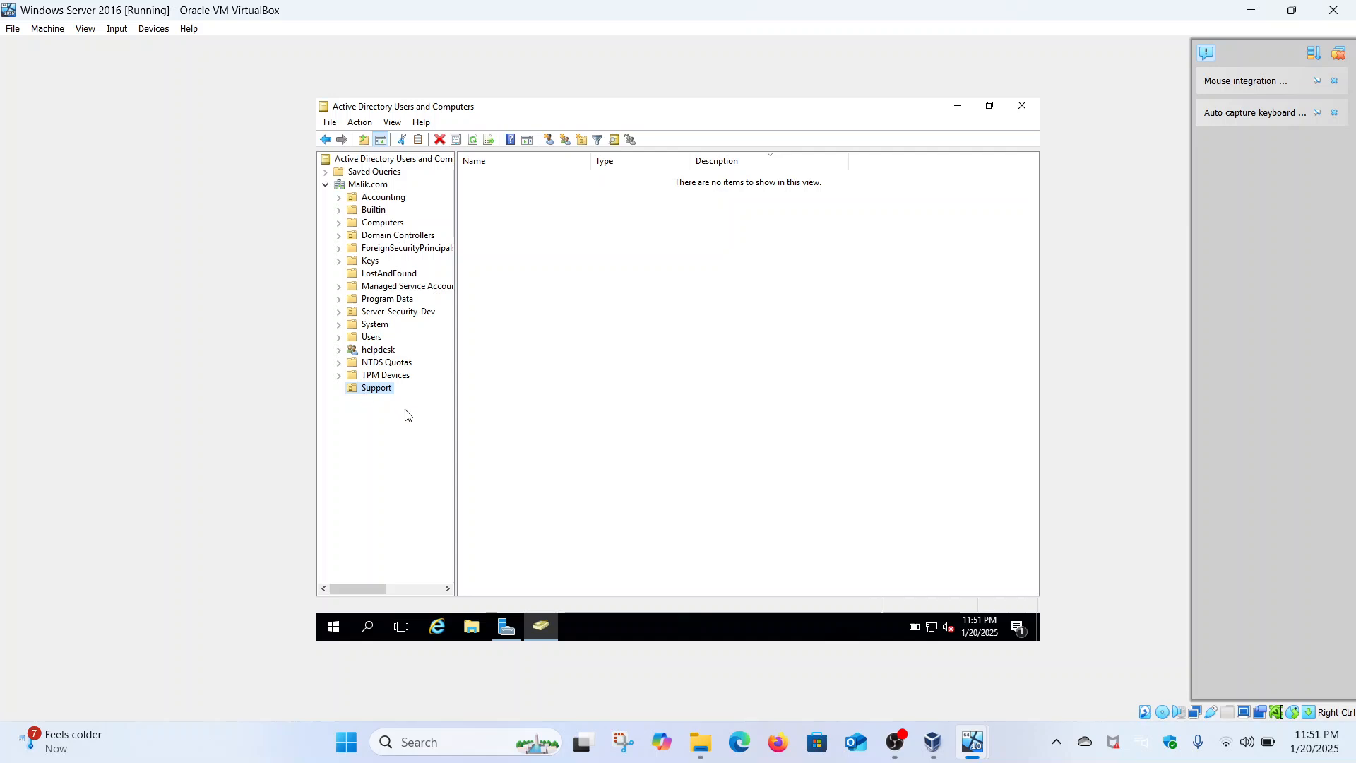
left_click(380, 186)
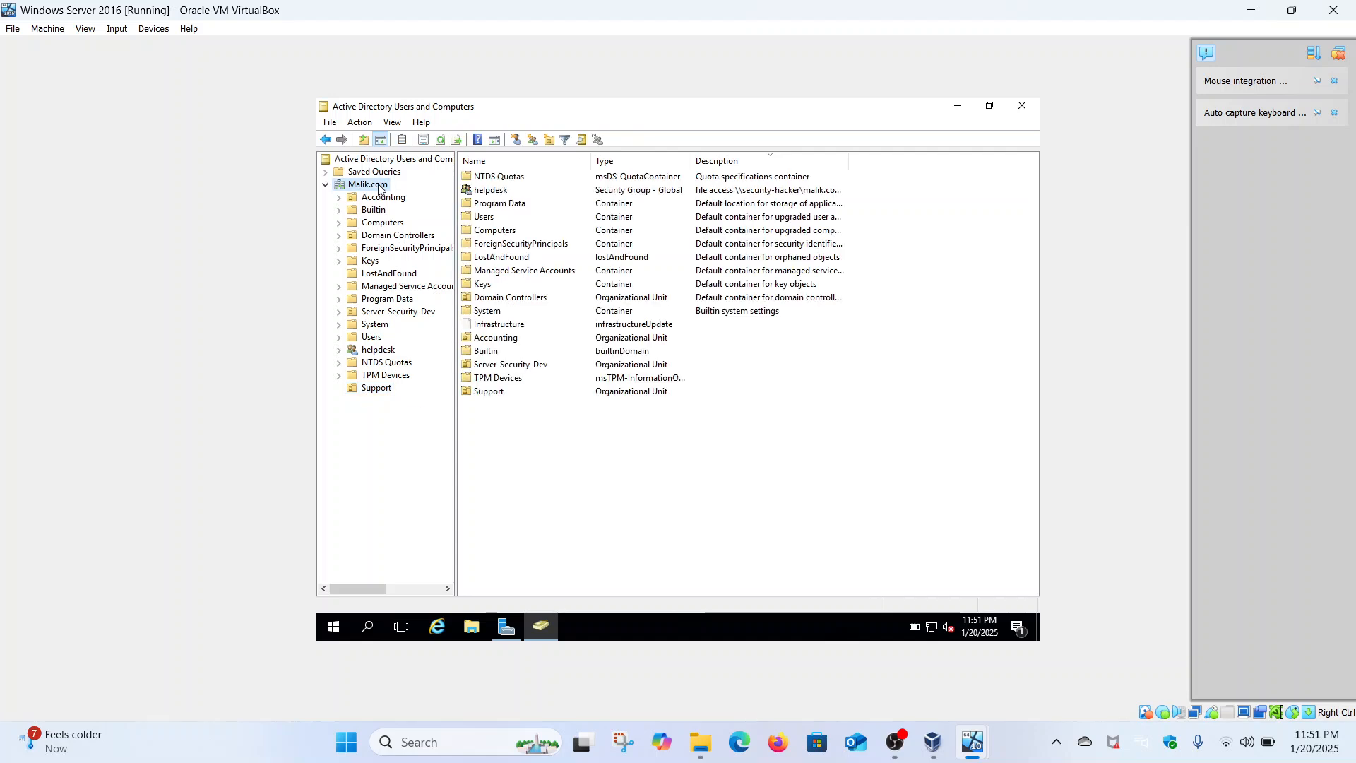
right_click(379, 187)
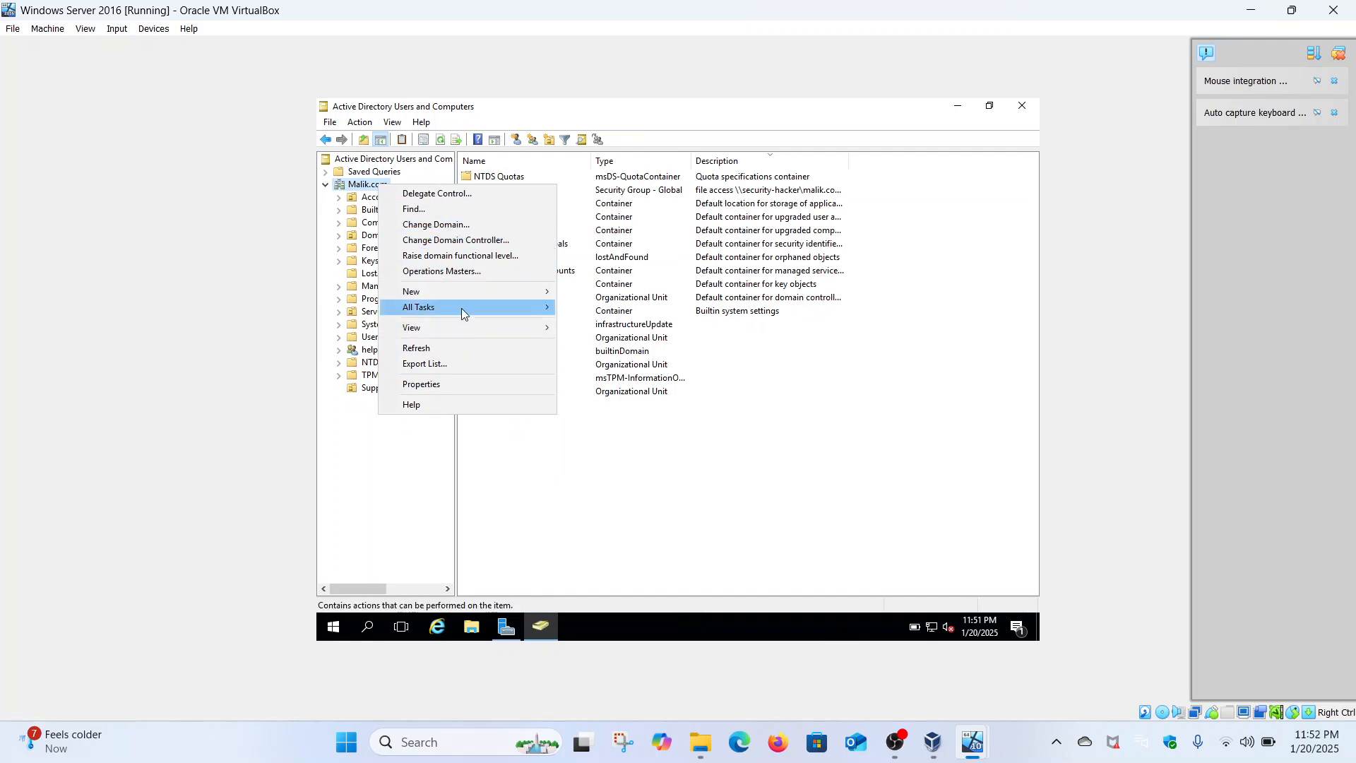
mouse_move(468, 289)
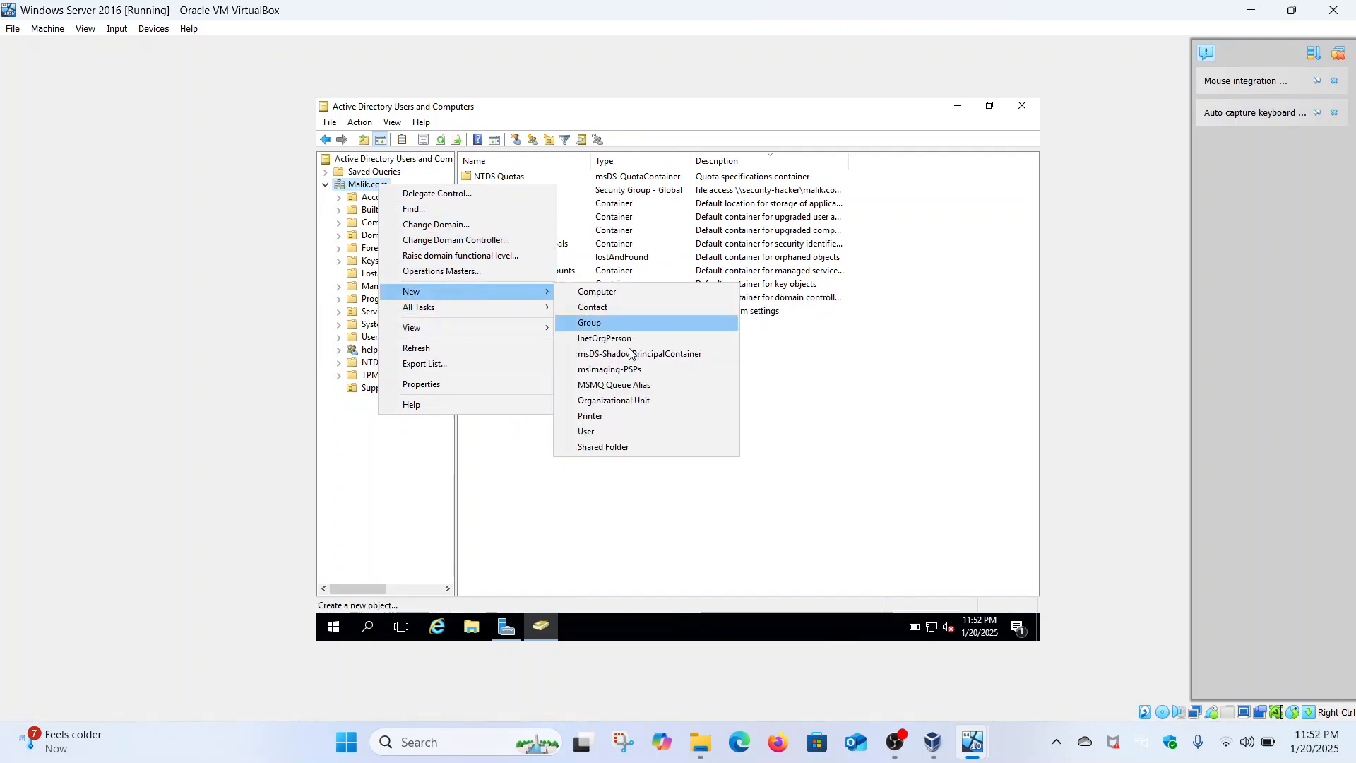
mouse_move(535, 297)
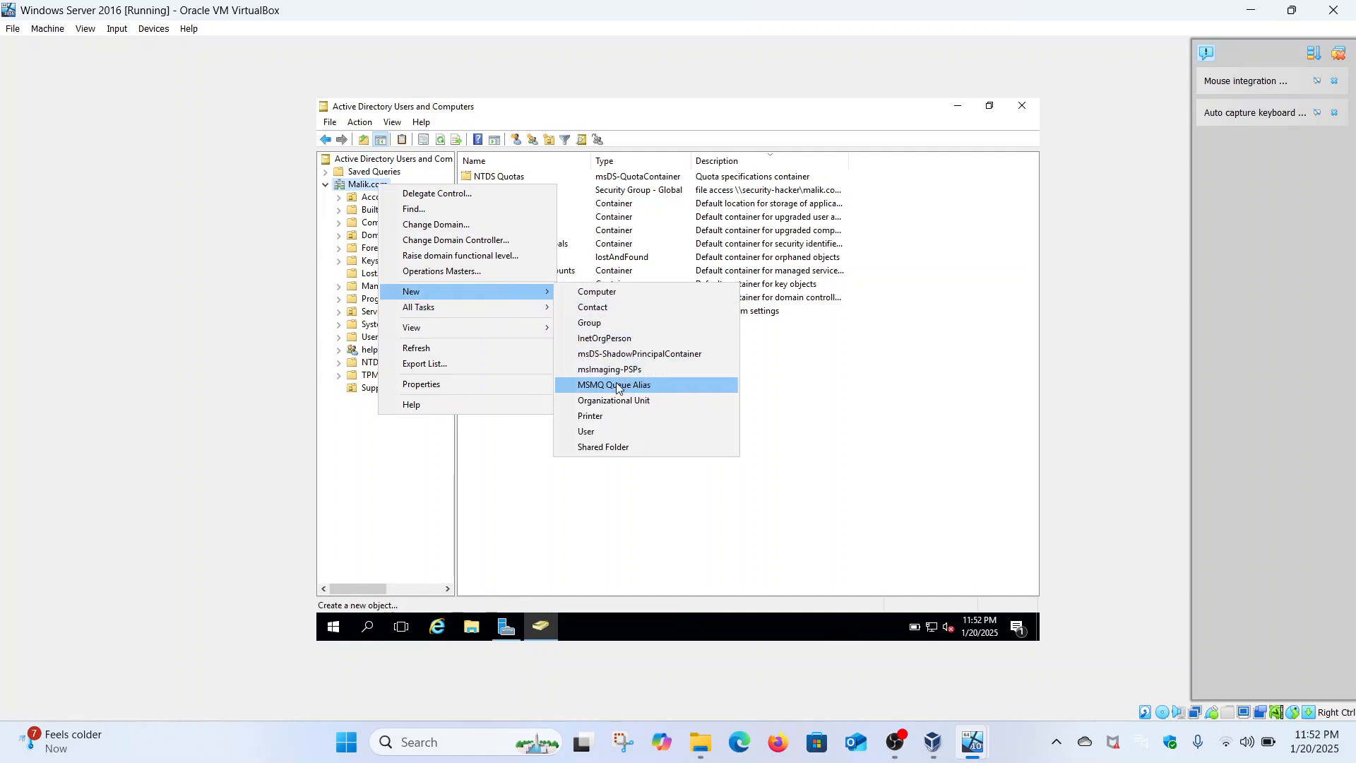
left_click(617, 388)
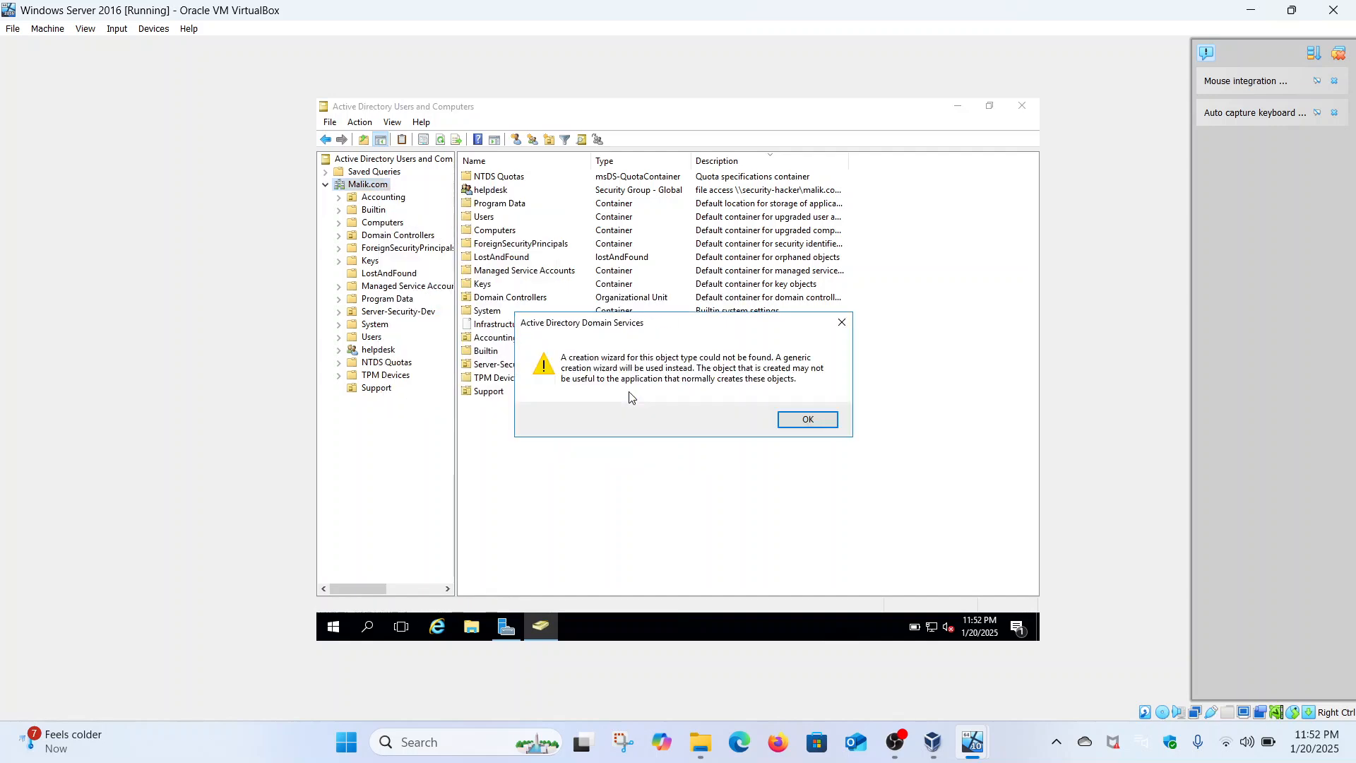
left_click(845, 329)
left_click(798, 471)
- Create an organizational unit named Admin directly under the domain, keeping protection from accidental deletion enabled
right_click(374, 186)
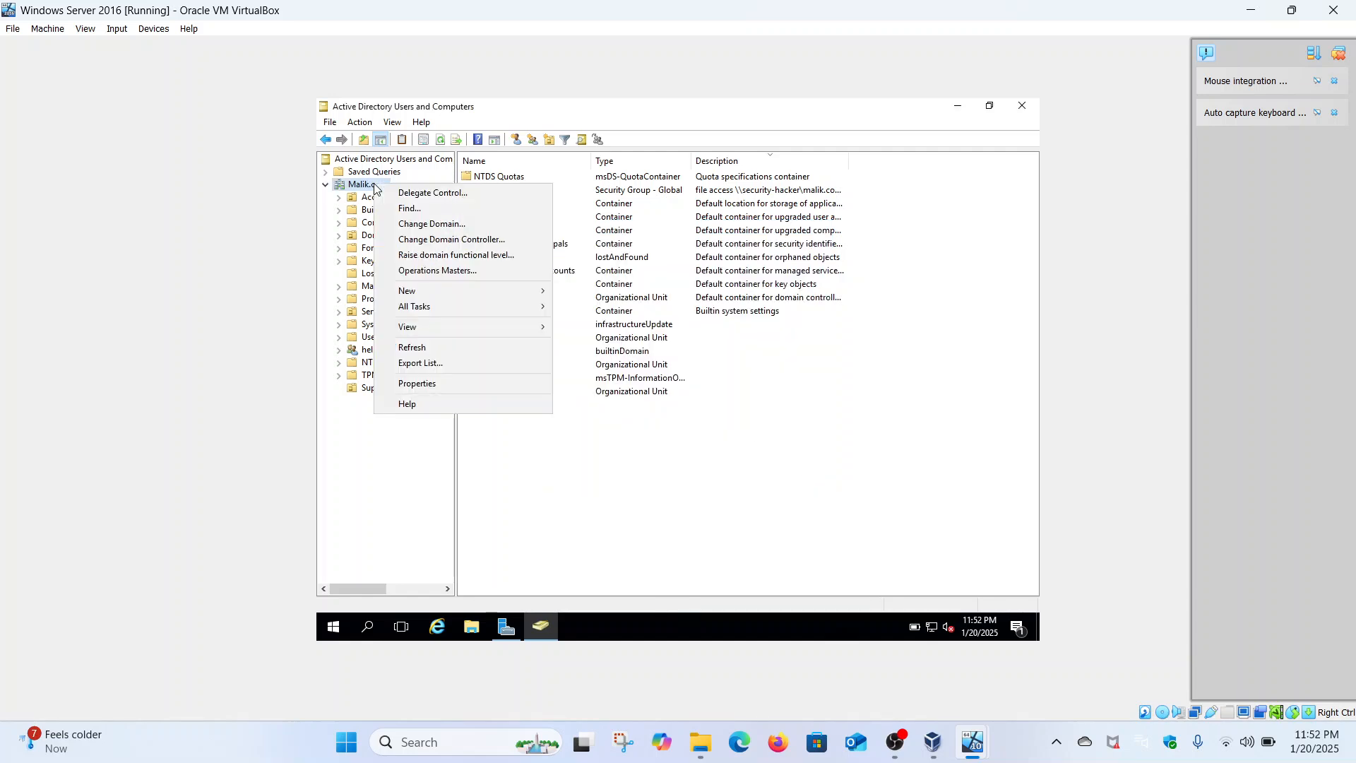
mouse_move(523, 291)
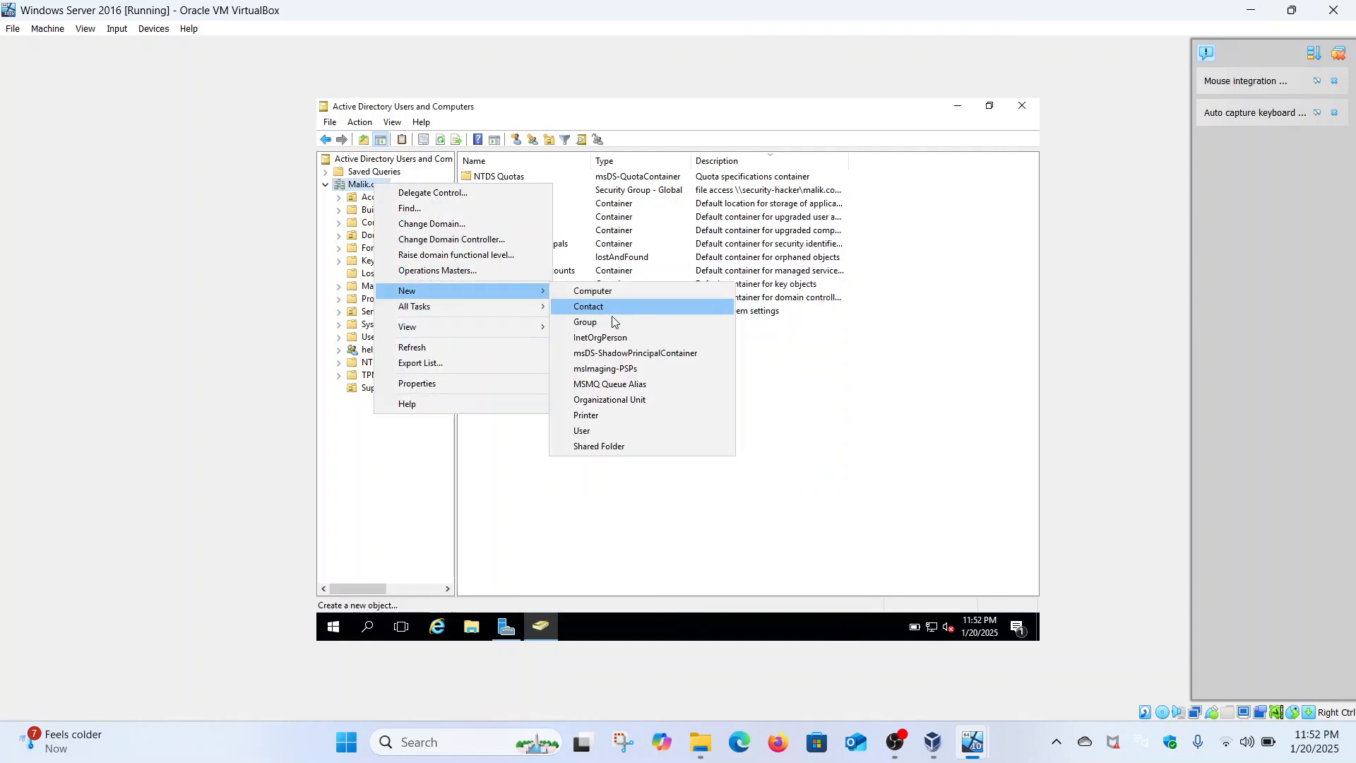
left_click(631, 400)
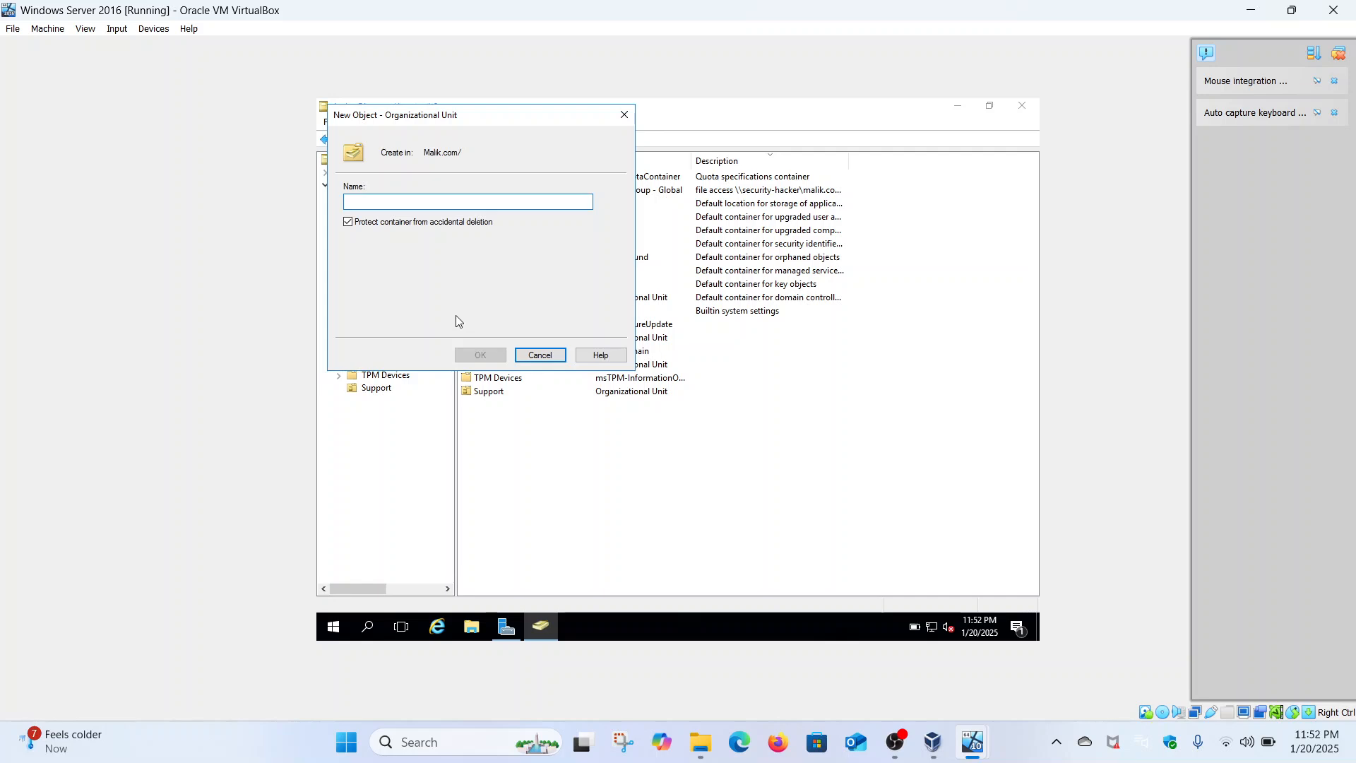
type("Admin")
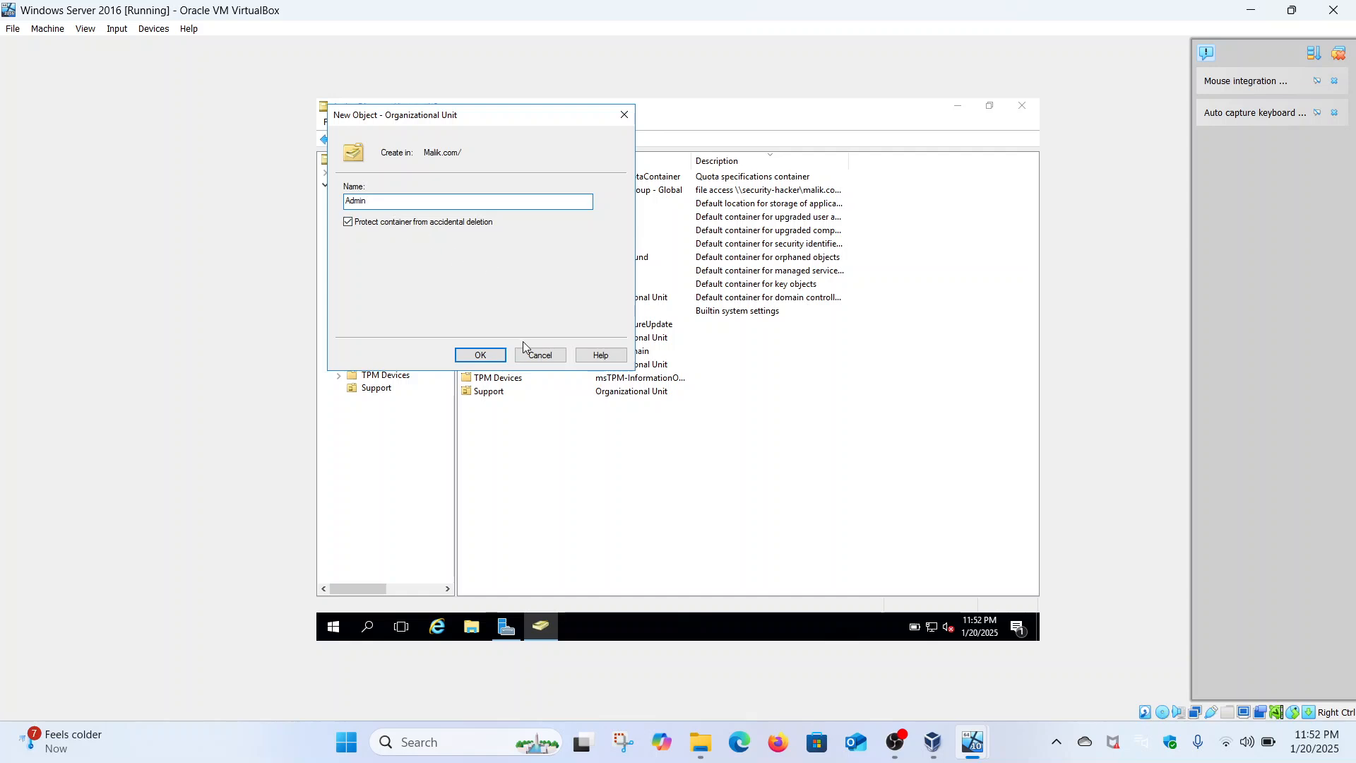
left_click(486, 361)
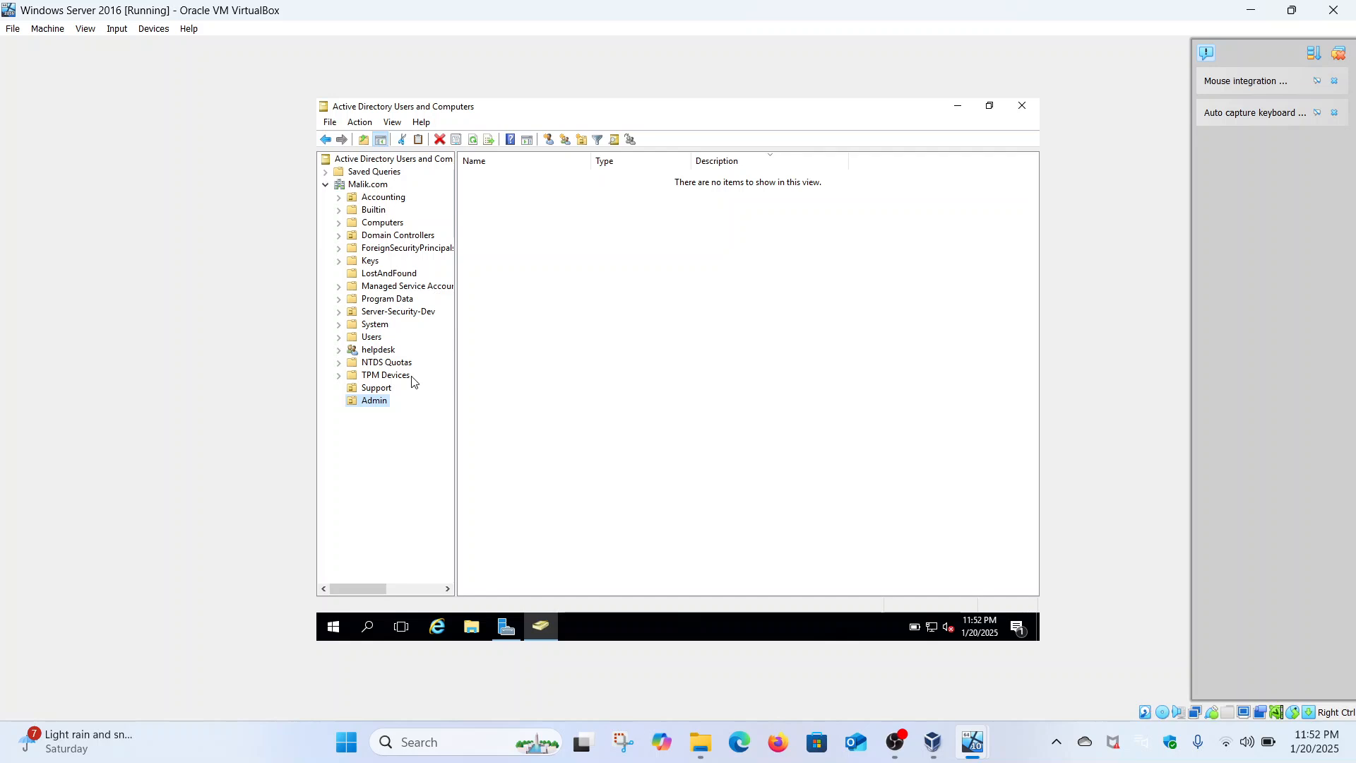
- Create a nested organizational unit named Sales inside the Admin organizational unit
right_click(386, 405)
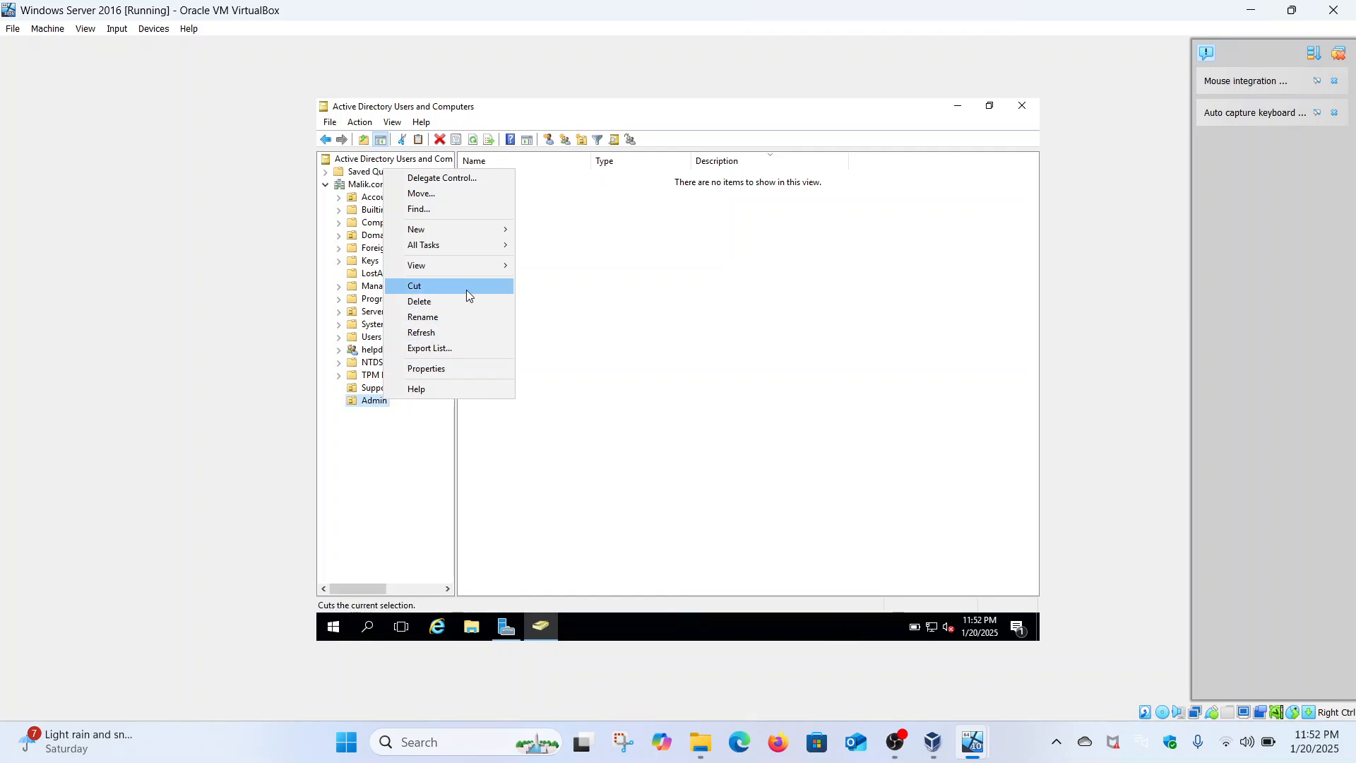
mouse_move(486, 236)
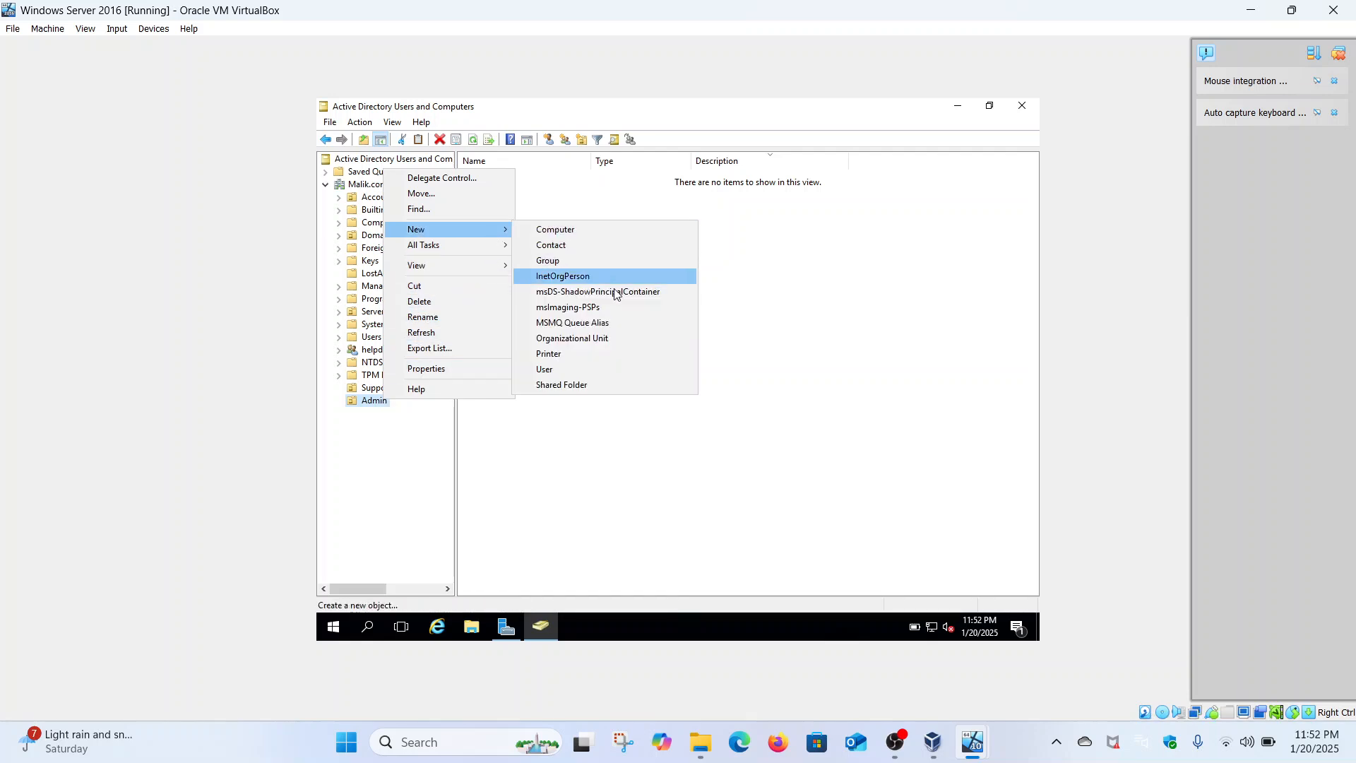
left_click(601, 335)
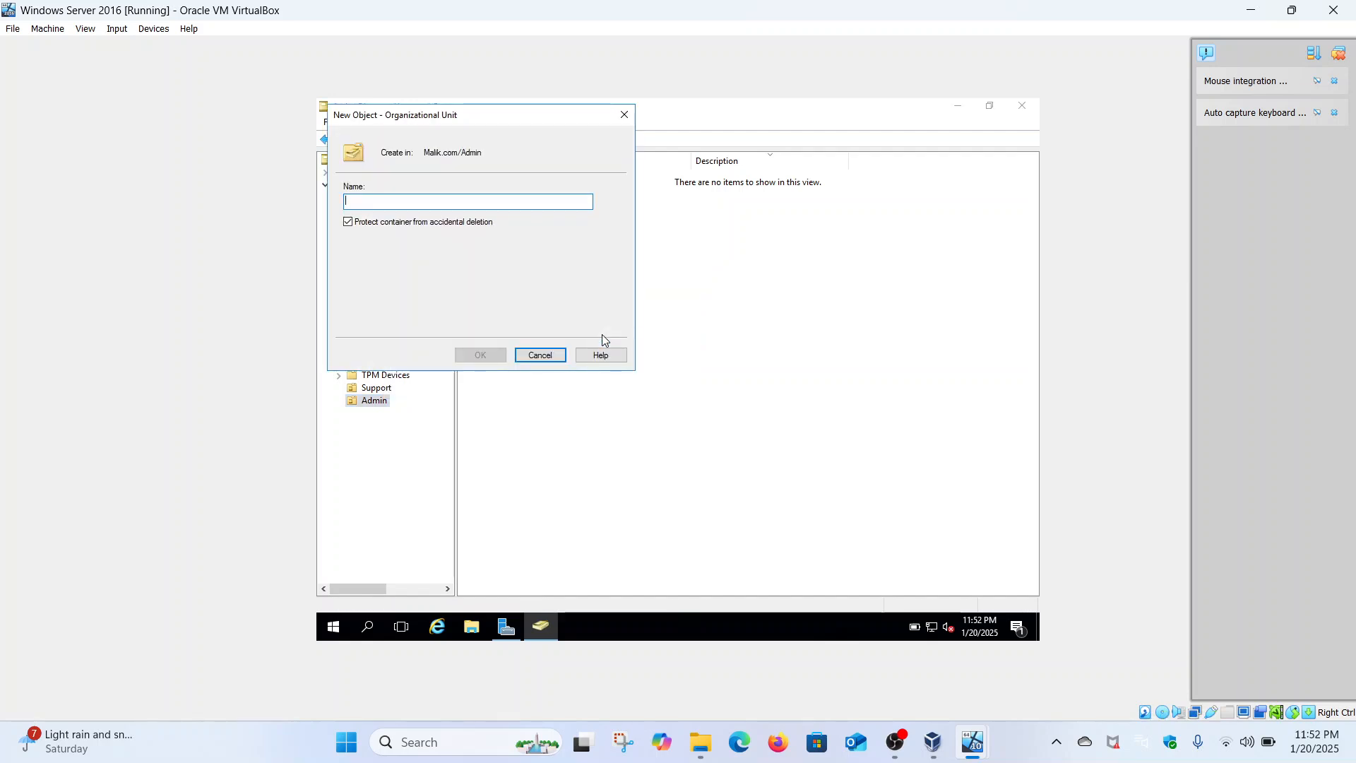
type("Sales")
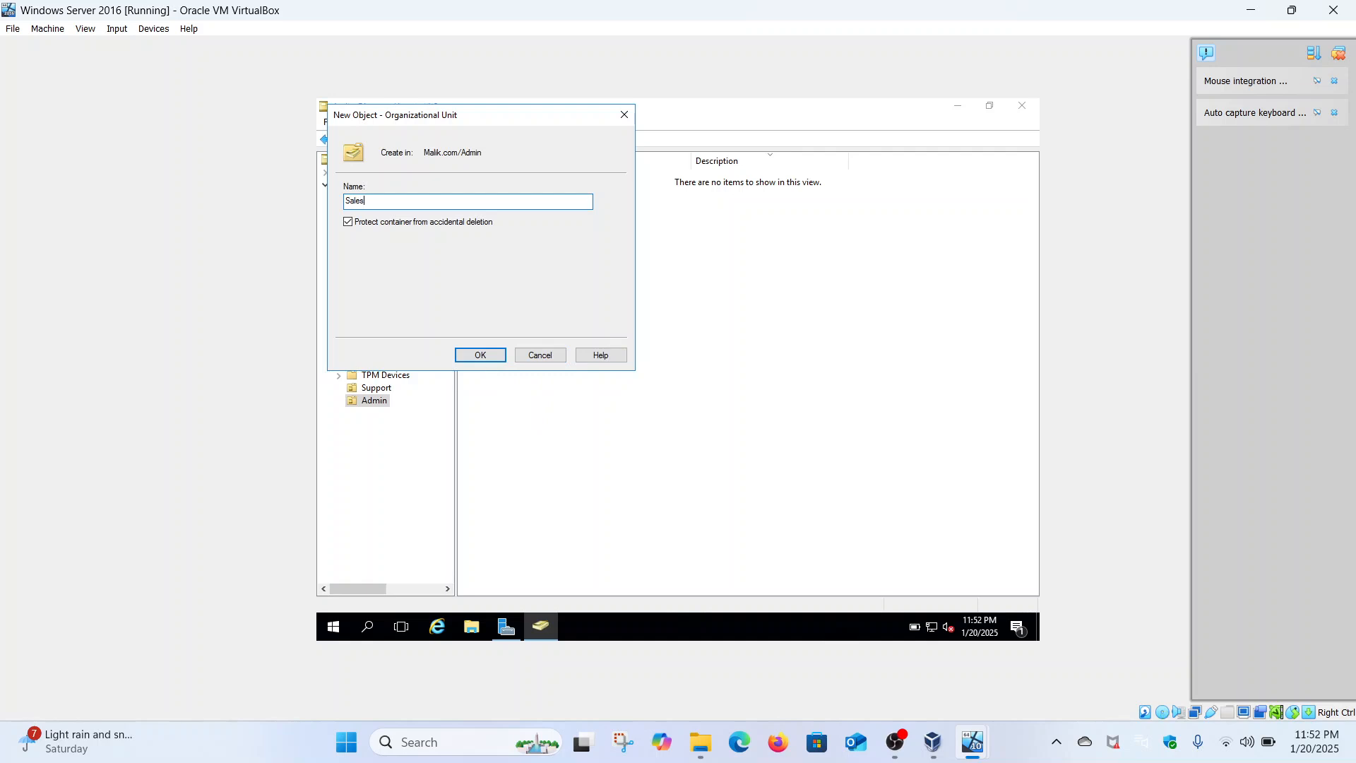
left_click(481, 356)
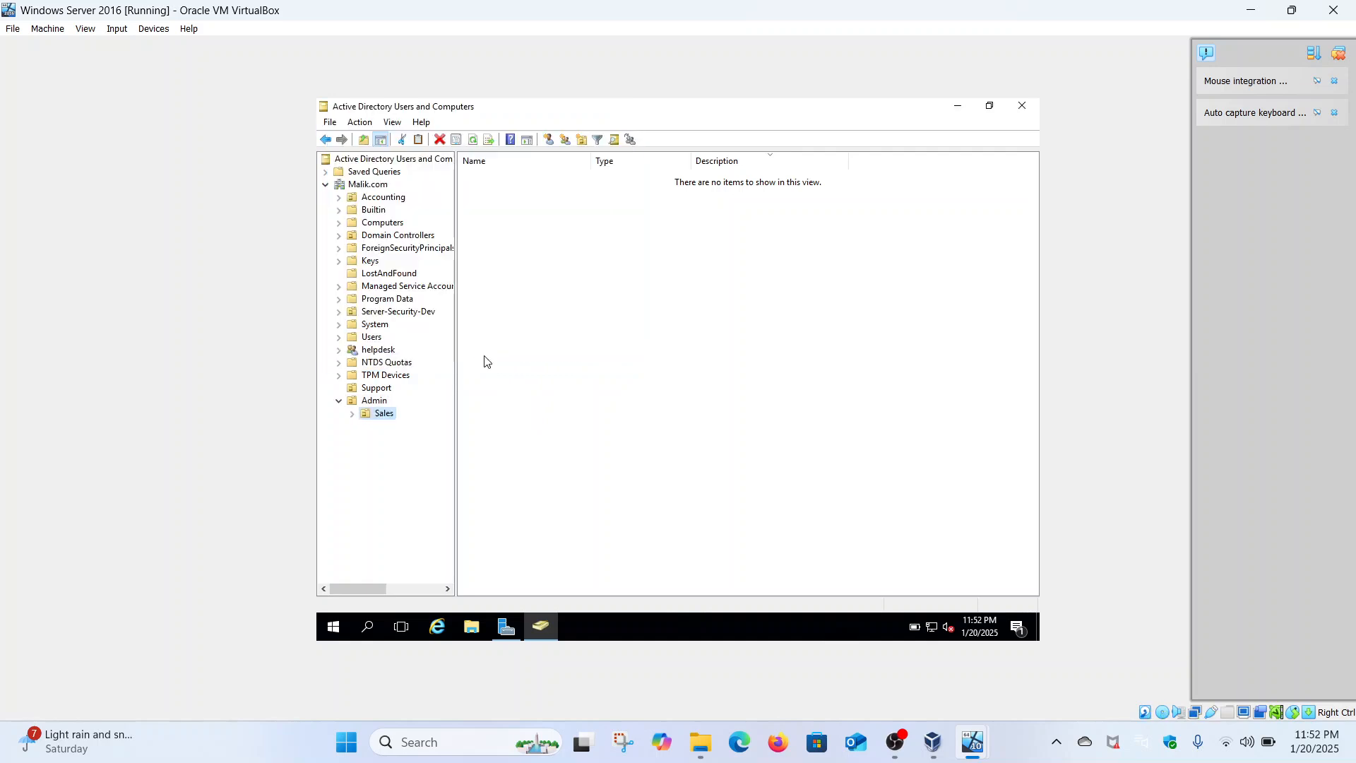
- Create a nested organizational unit named Marketing inside the Admin organizational unit
right_click(384, 402)
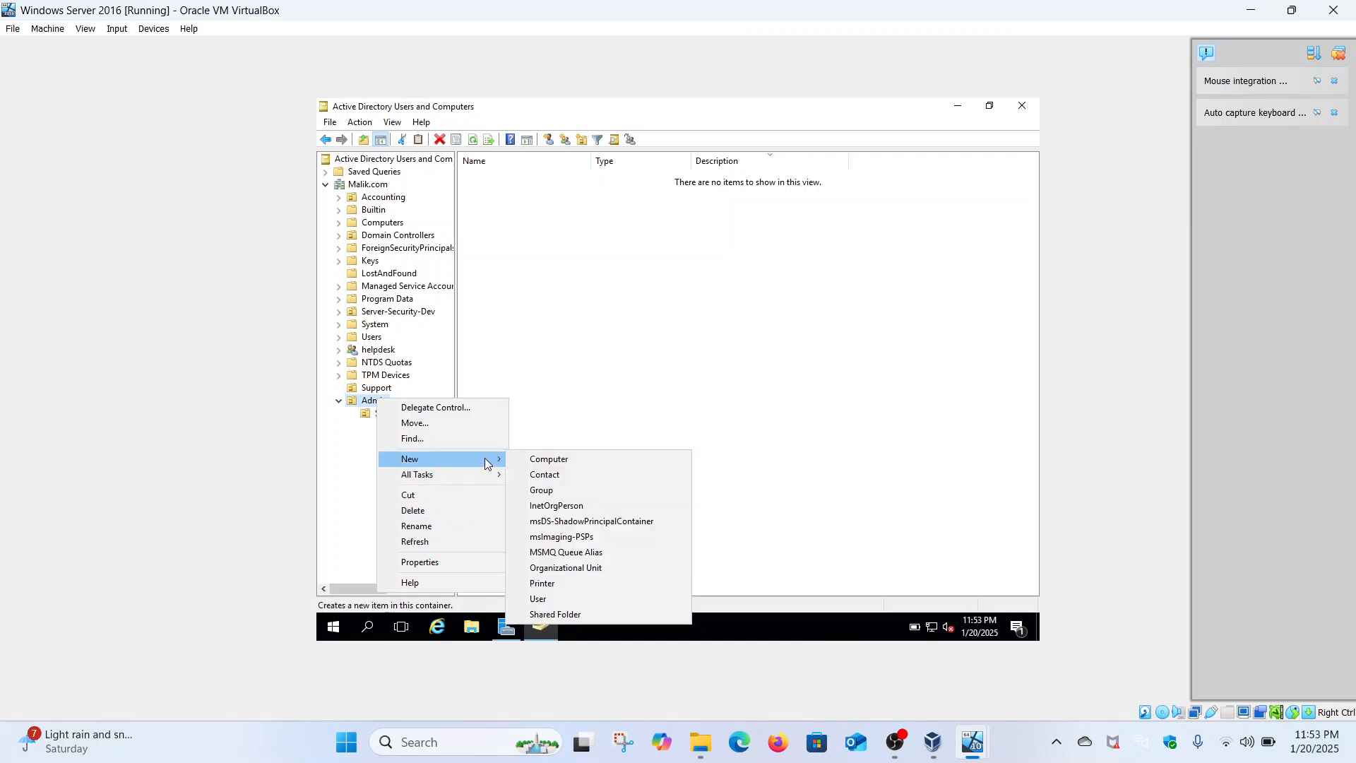
left_click(578, 569)
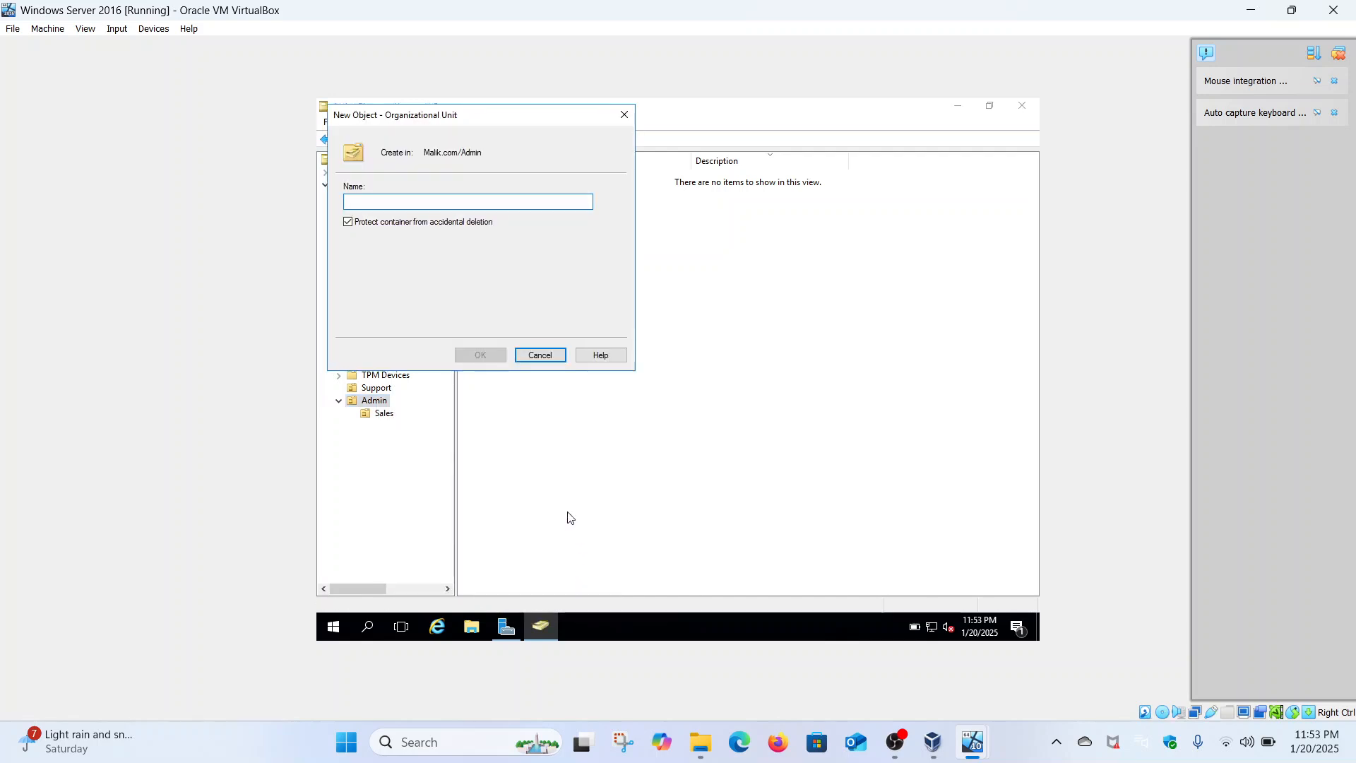
type("M")
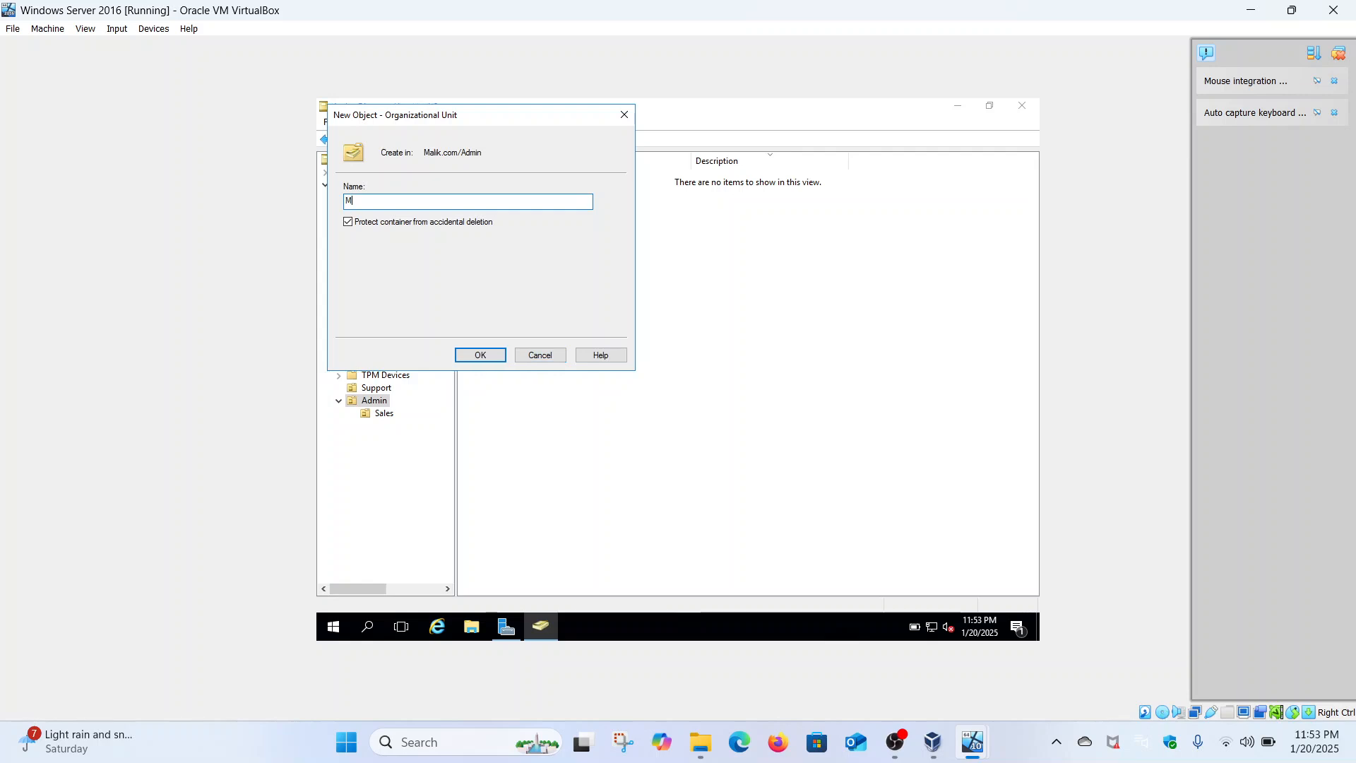
type("arketing")
left_click(483, 361)
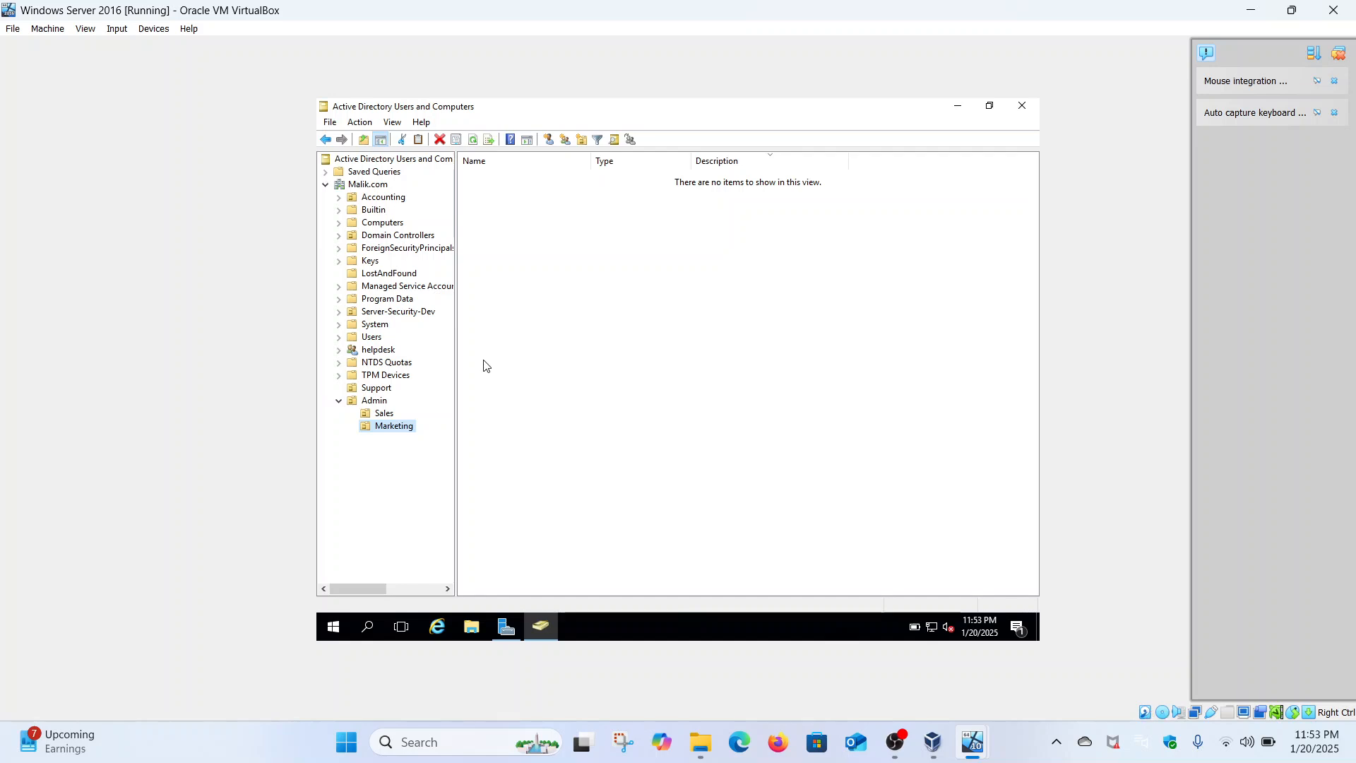
- Create a nested organizational unit named Tempmarketing inside the Marketing organizational unit, keeping protection from accidental deletion enabled
right_click(404, 427)
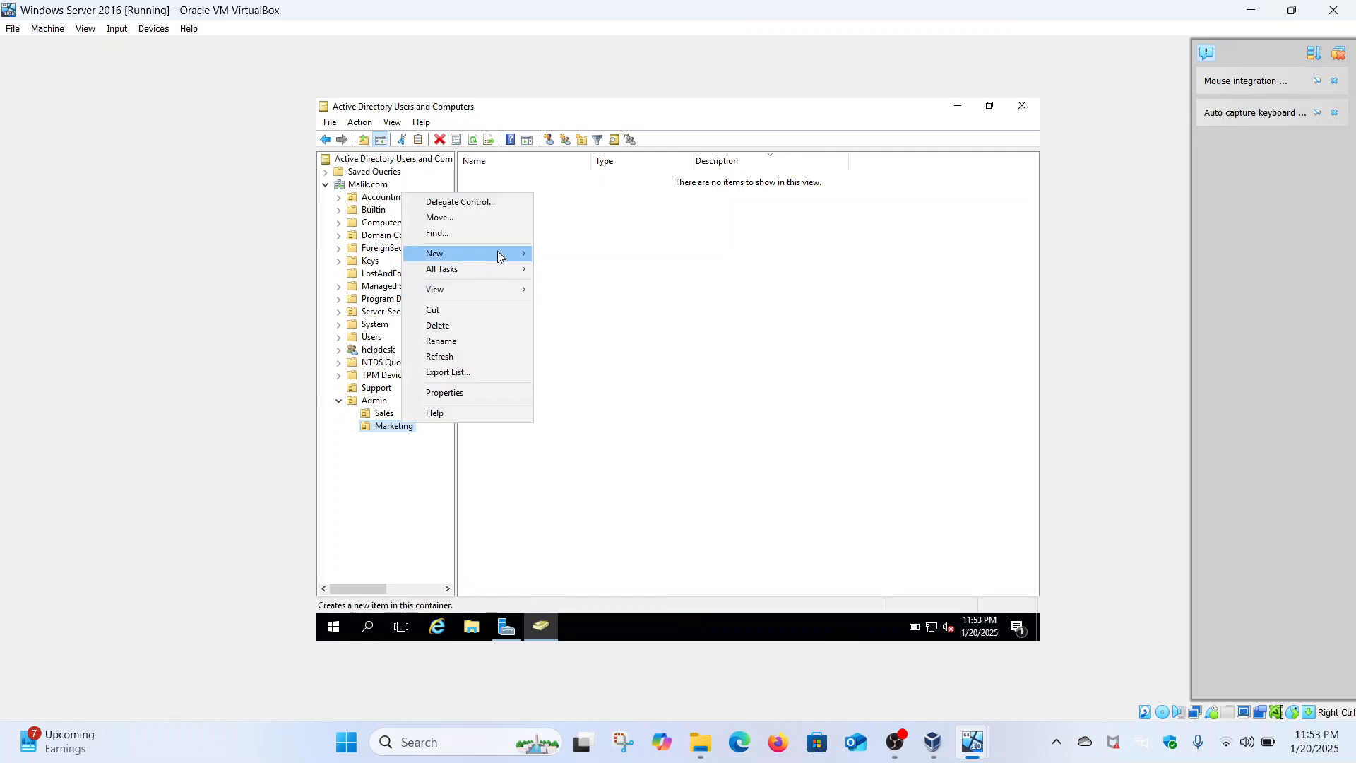
mouse_move(504, 256)
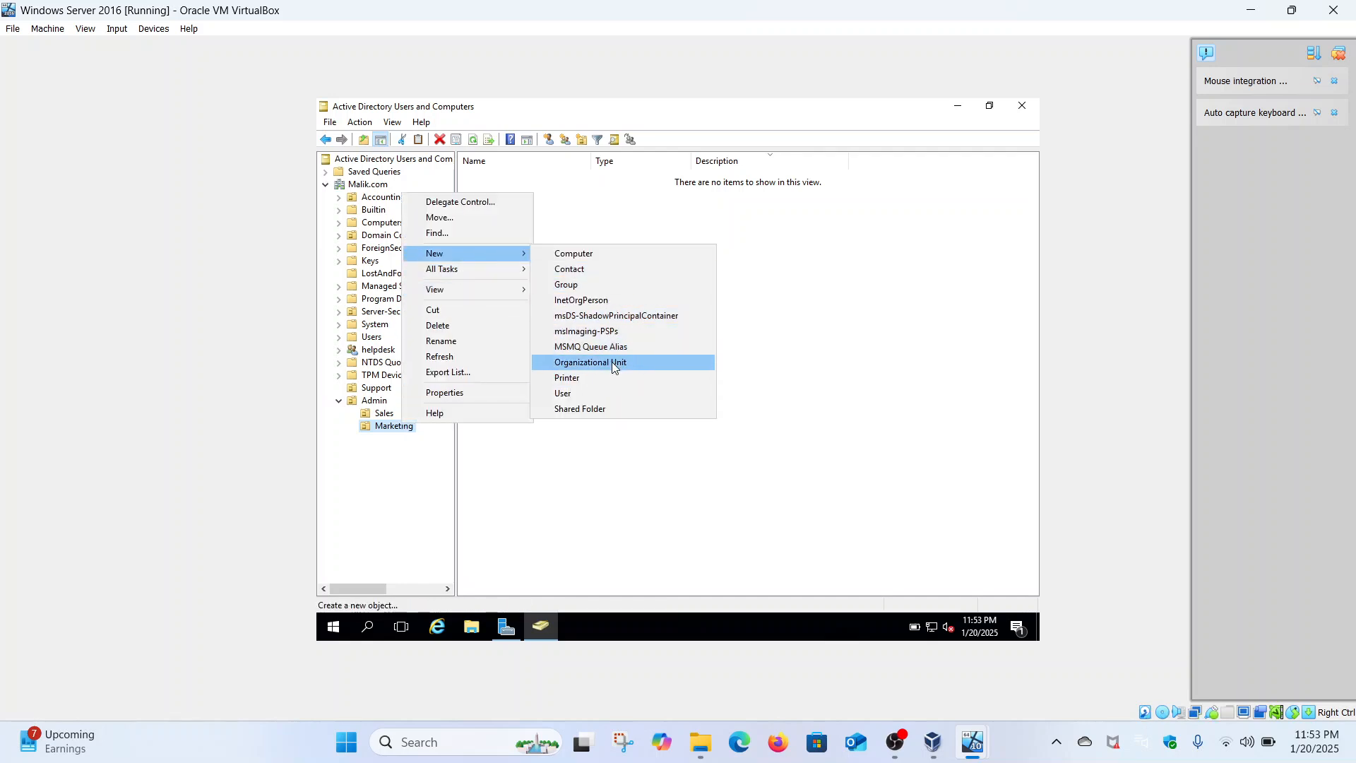
left_click(612, 361)
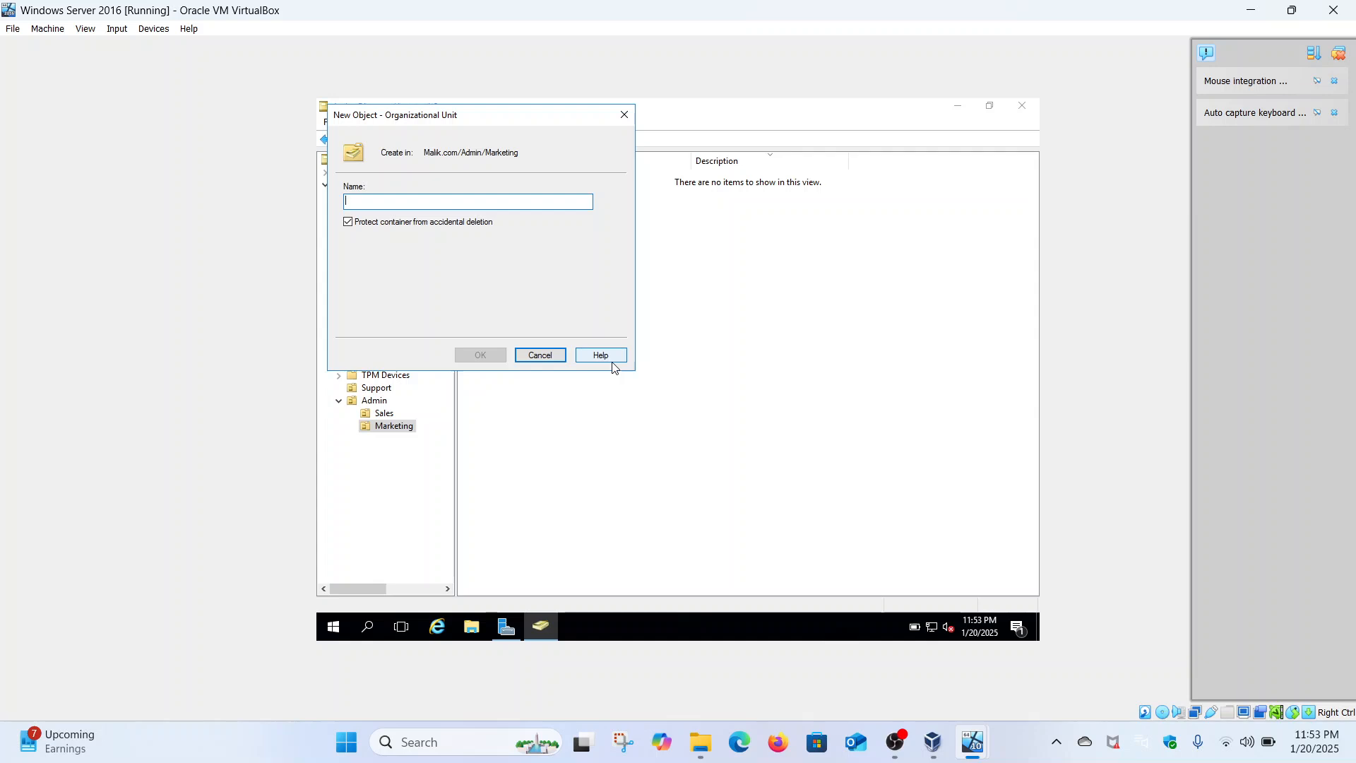
type("Temp")
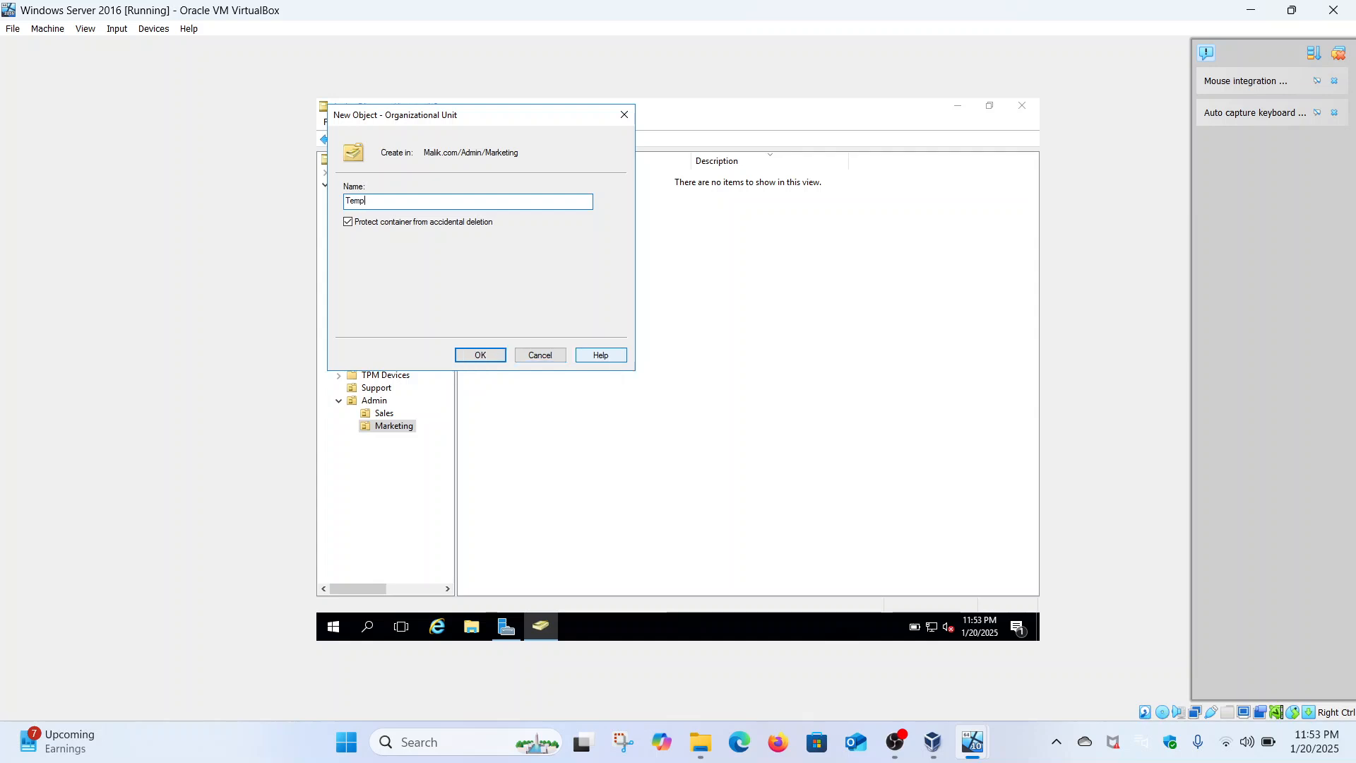
type("marketing")
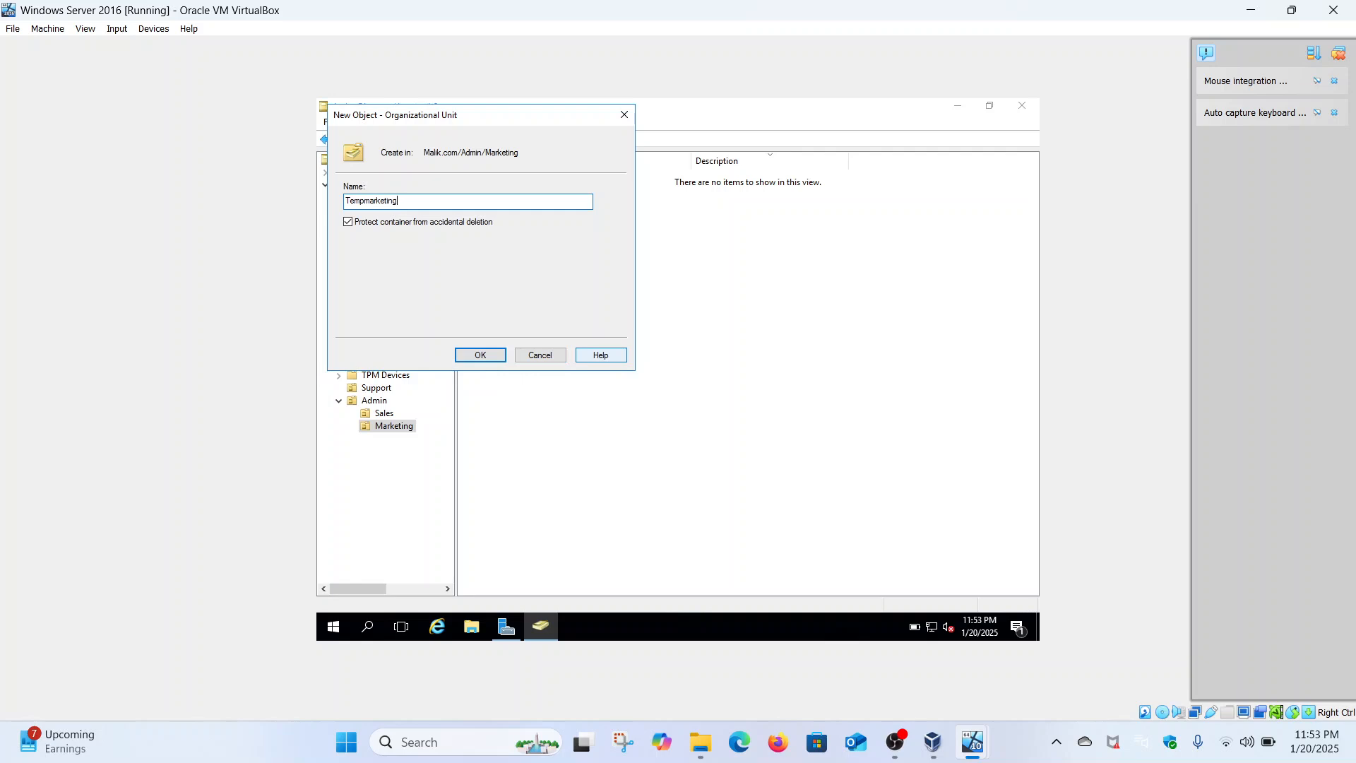
left_click(496, 359)
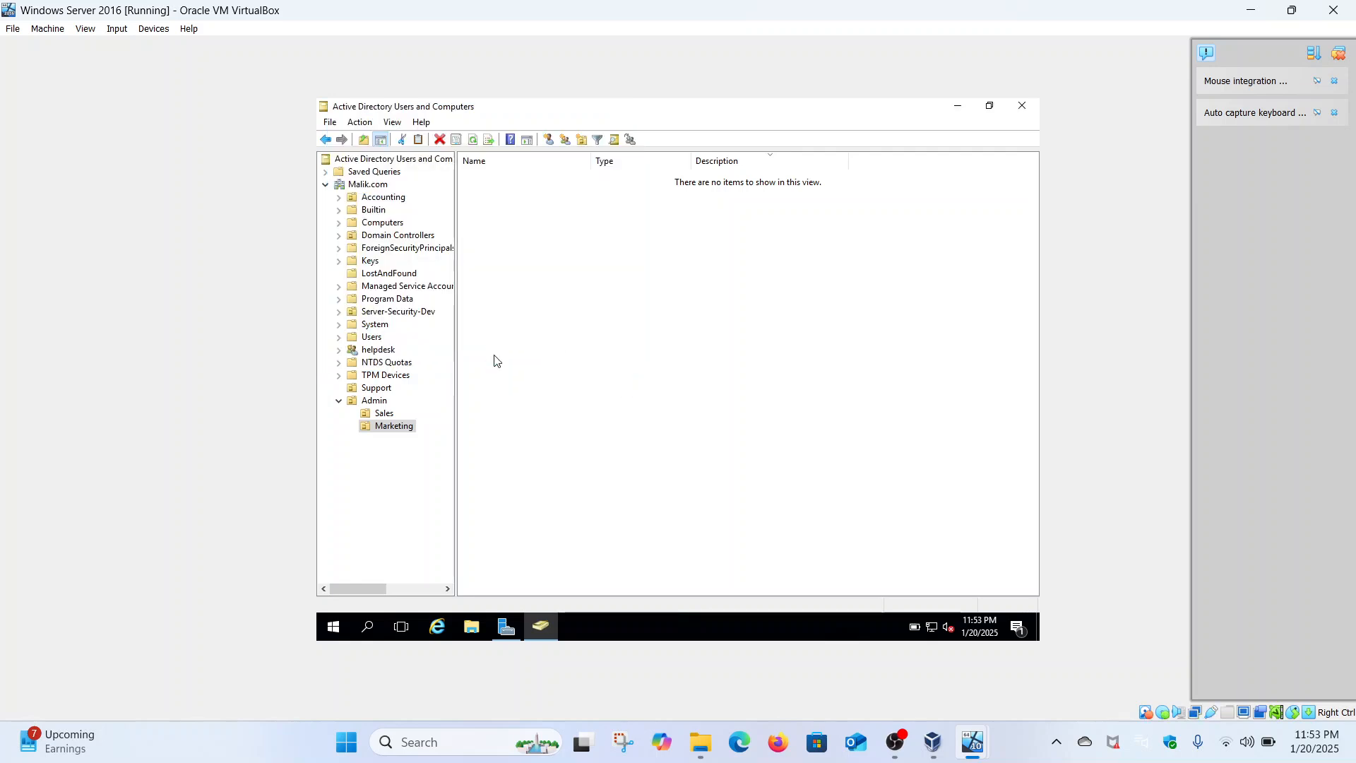
- Create a nested organizational unit named Tempsales inside the Sales organizational unit, keeping protection from accidental deletion enabled
left_click(386, 414)
right_click(386, 415)
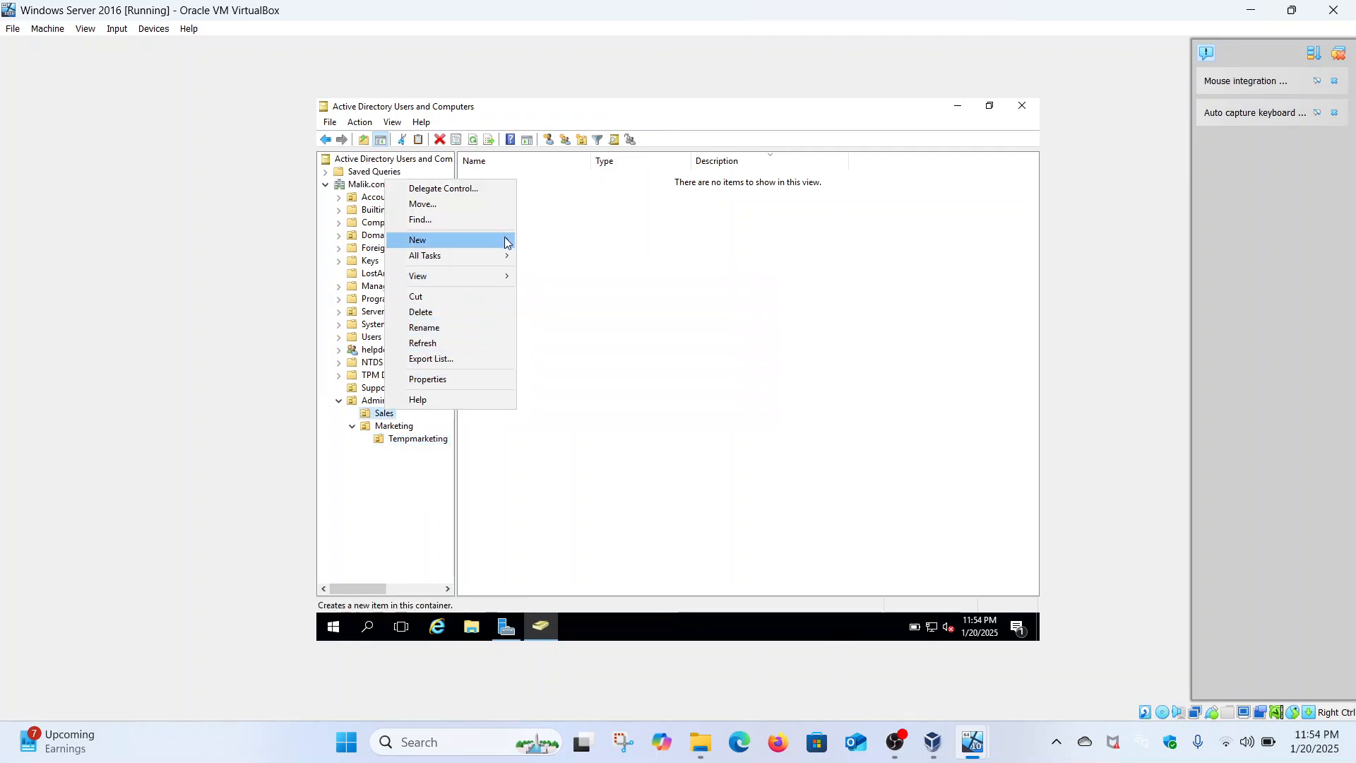
mouse_move(506, 243)
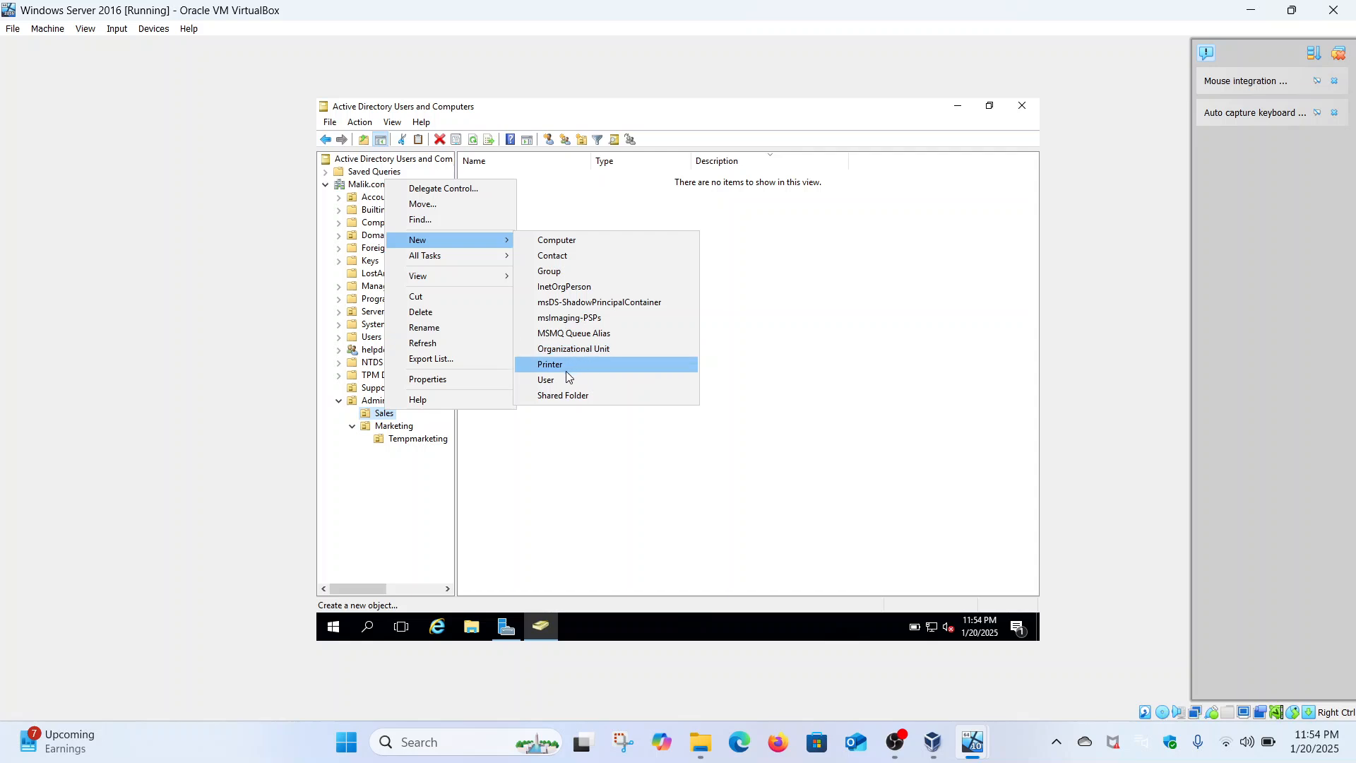
left_click(602, 349)
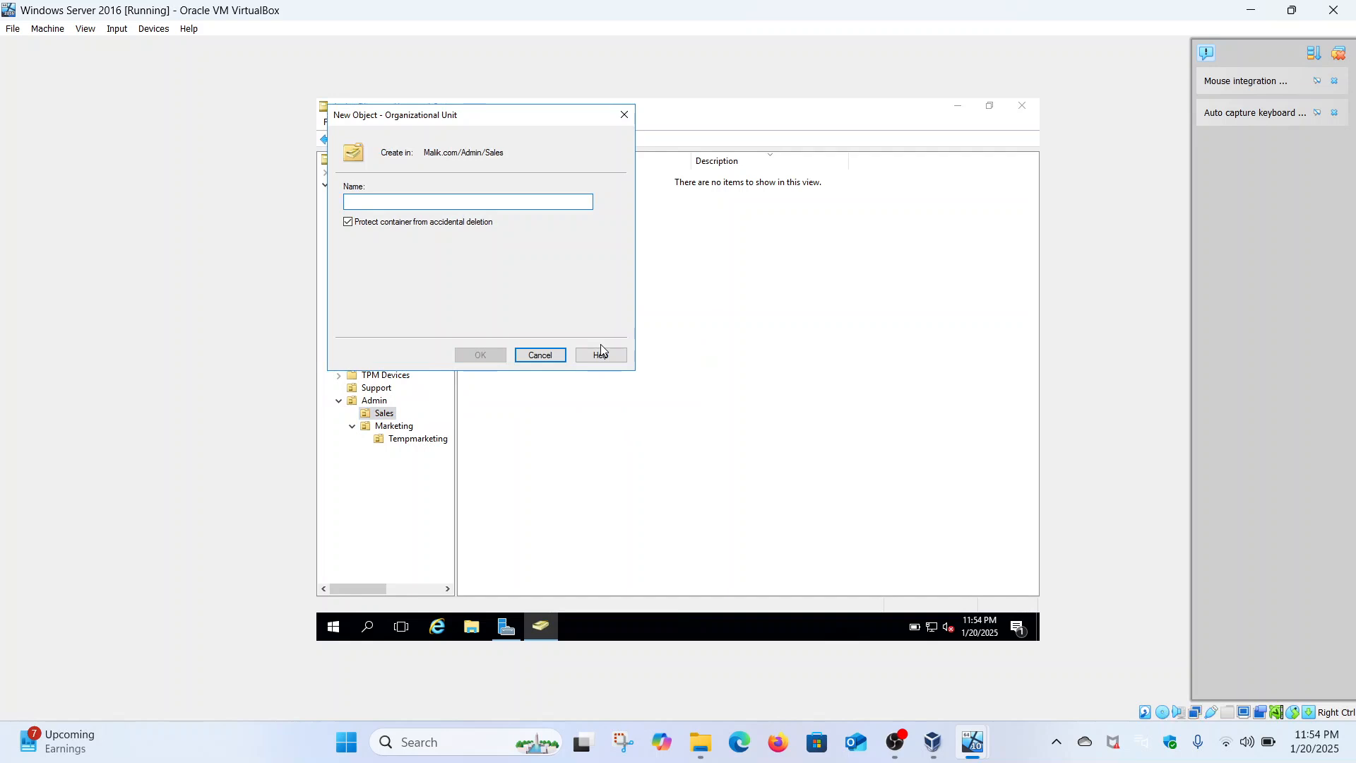
type("Temp")
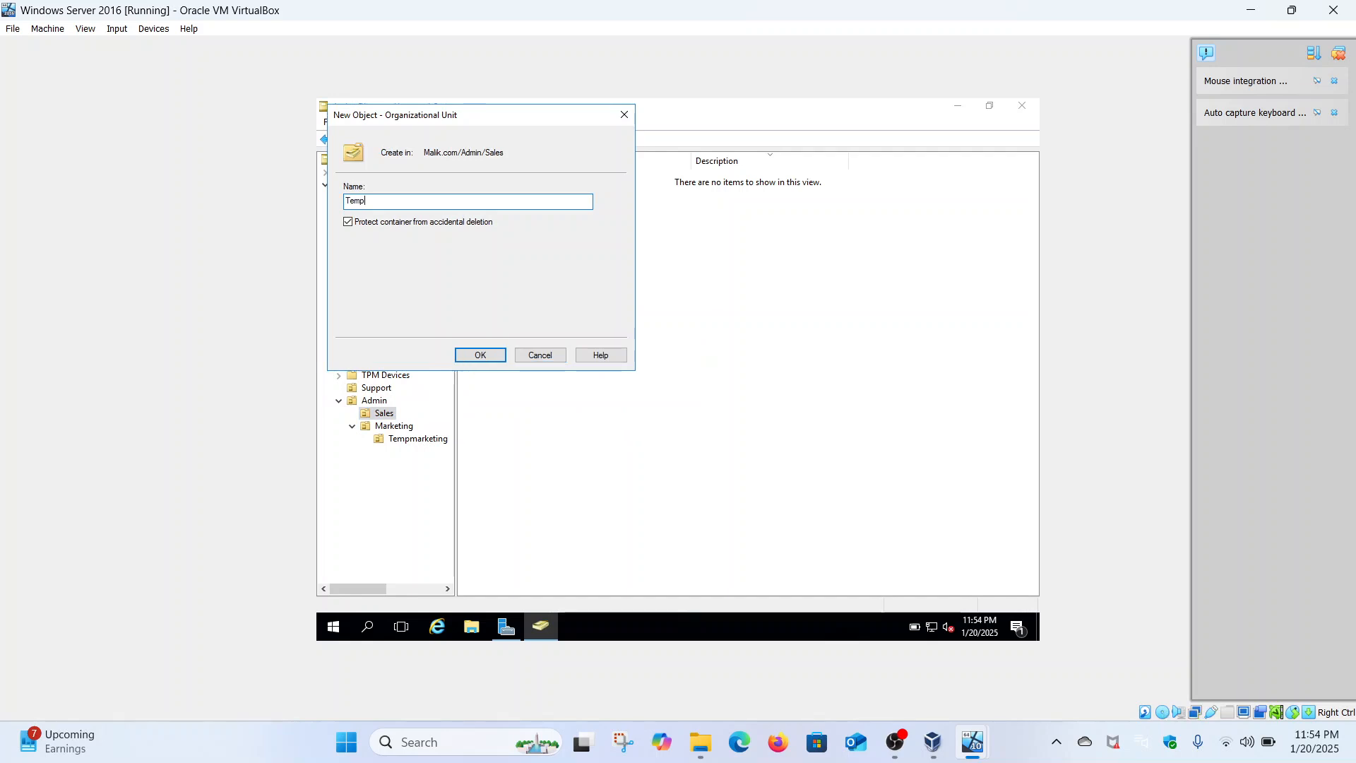
type("sales")
left_click(498, 356)
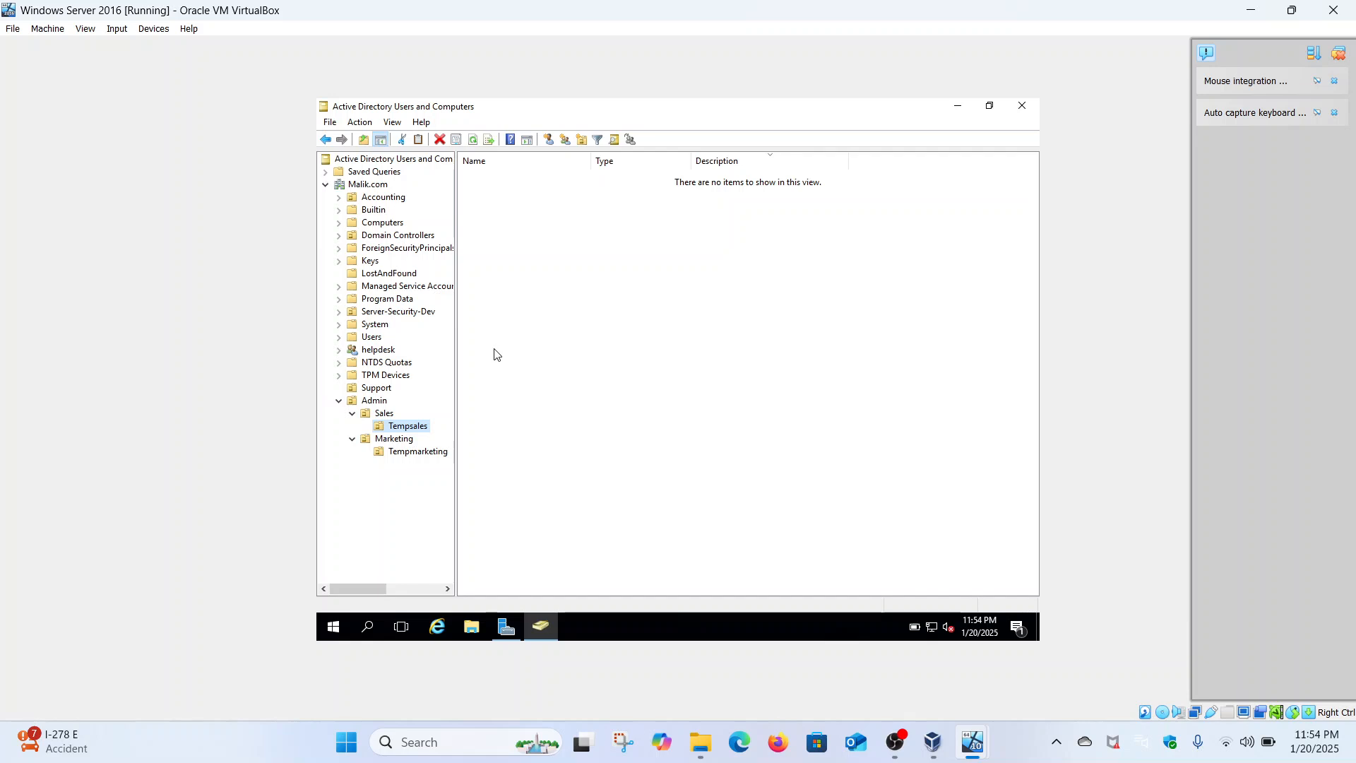
- Try to delete the Support organizational unit while its accidental deletion protection is enabled
left_click(386, 389)
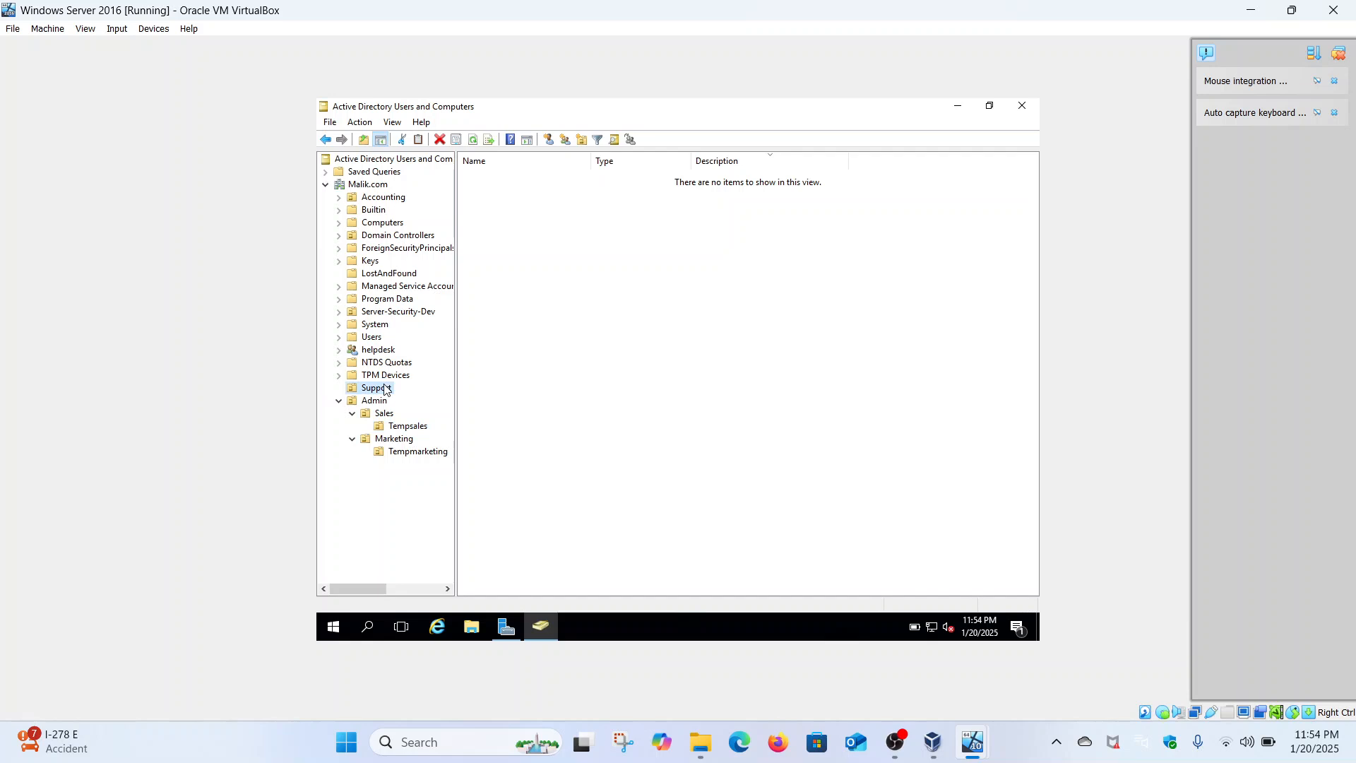
right_click(385, 388)
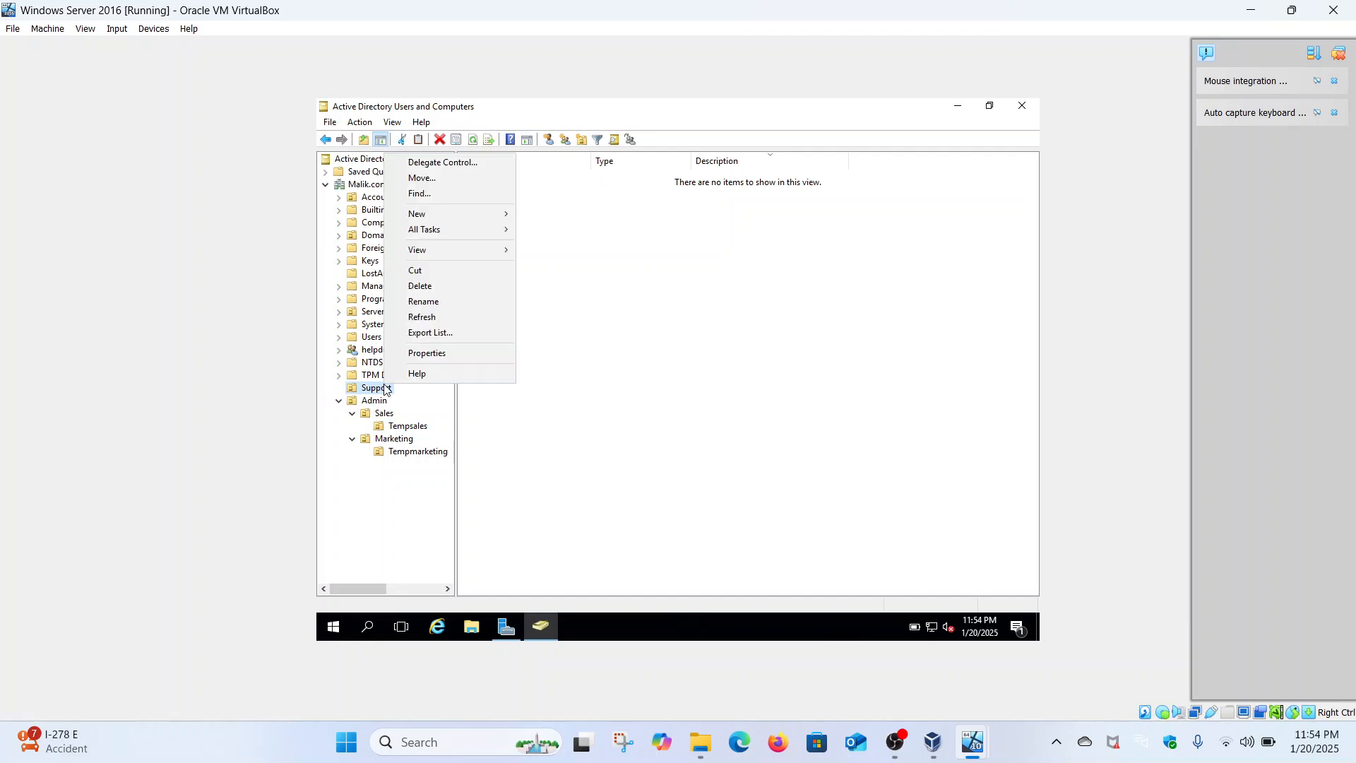
left_click(470, 286)
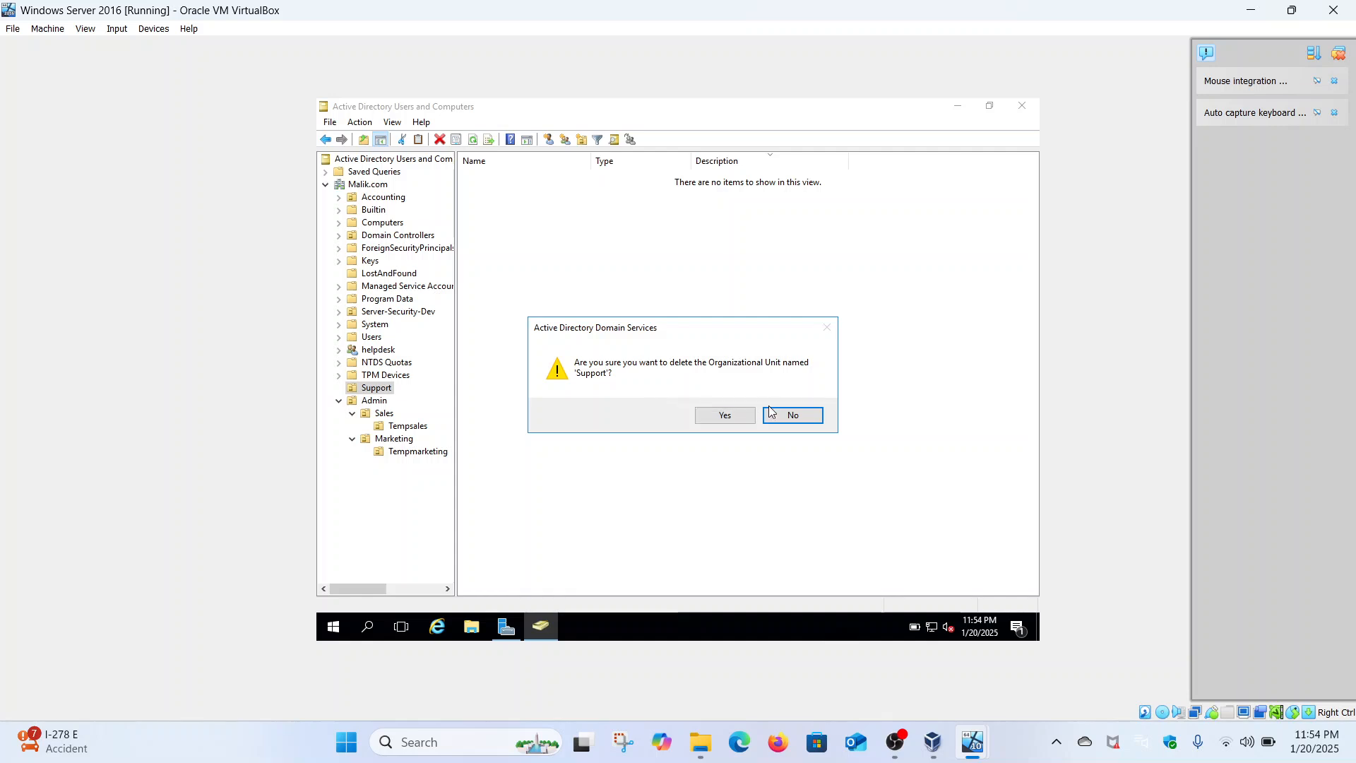
left_click(728, 416)
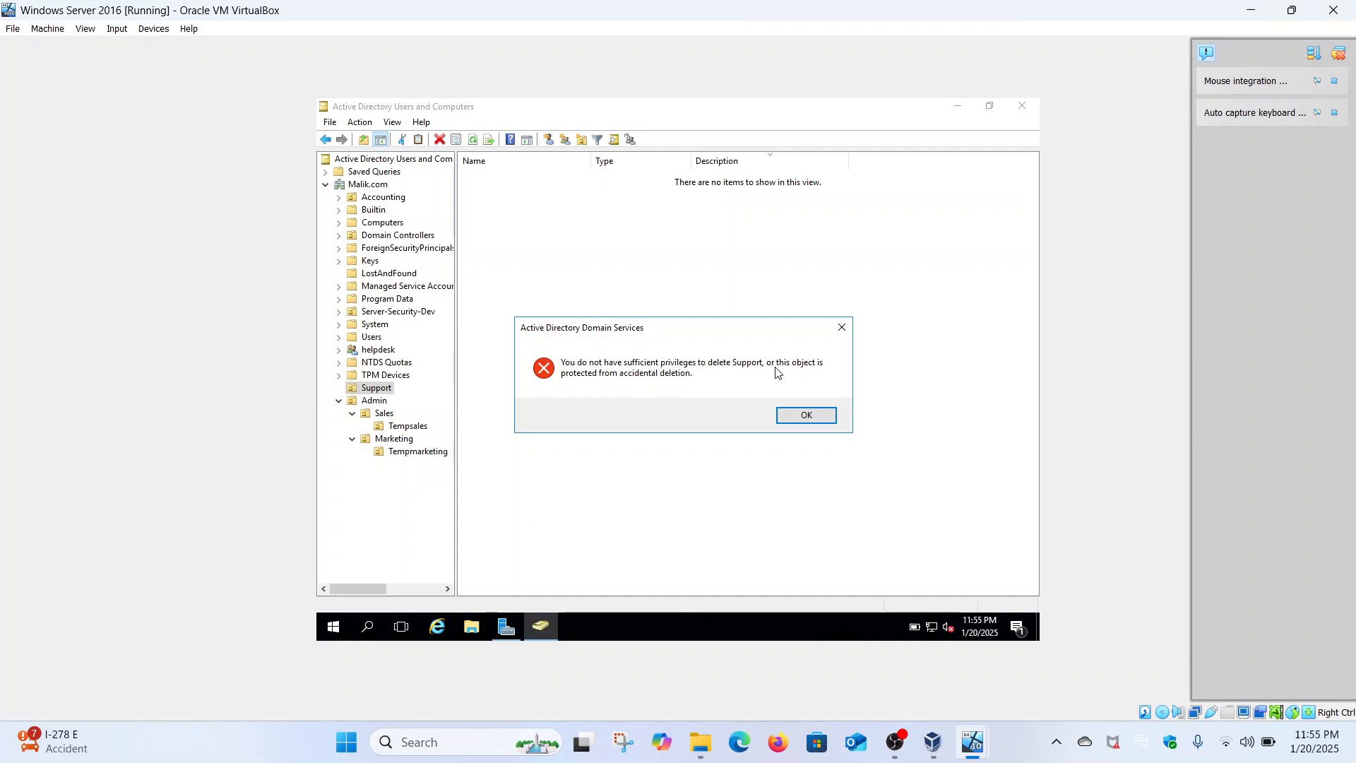
left_click(805, 415)
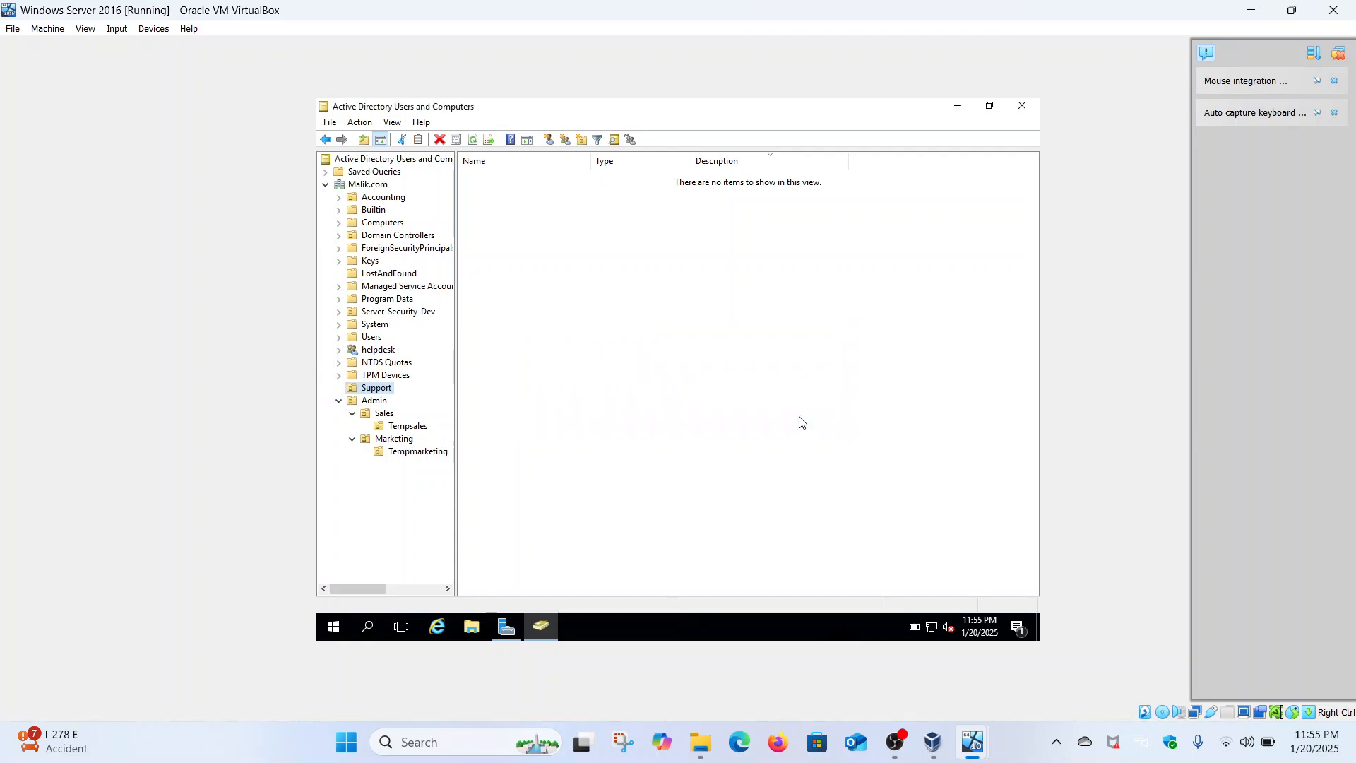
- Check the accidental deletion protection setting in Support's object properties and whether Advanced Features is enabled for the console view
right_click(384, 388)
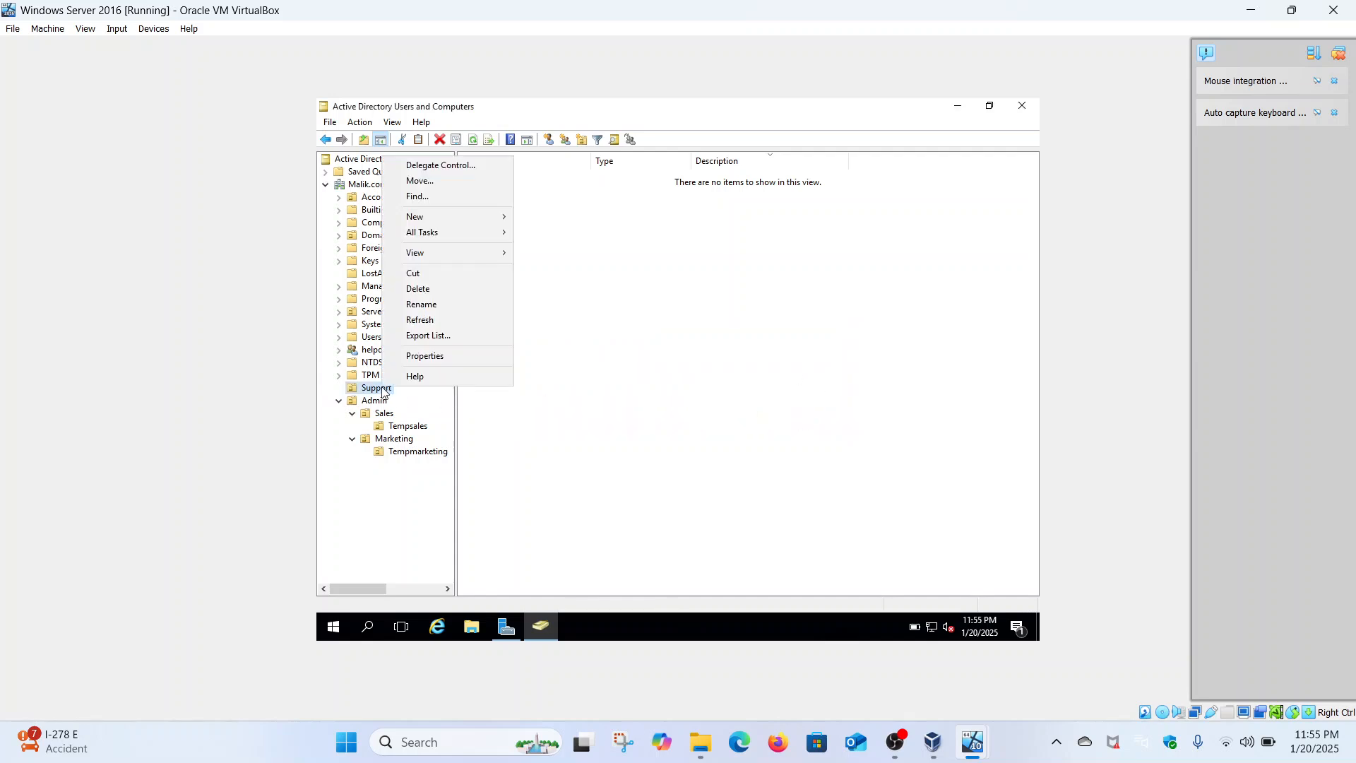
left_click(438, 357)
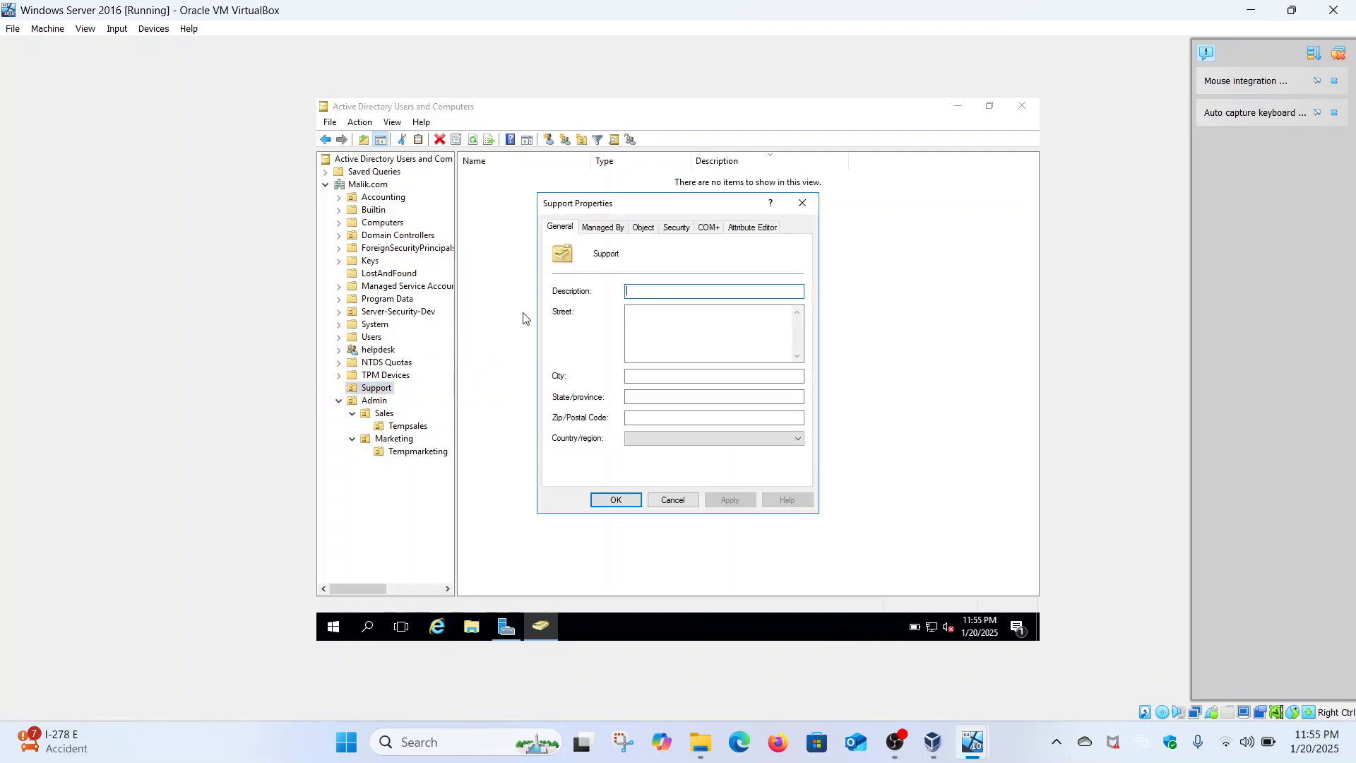
left_click(644, 227)
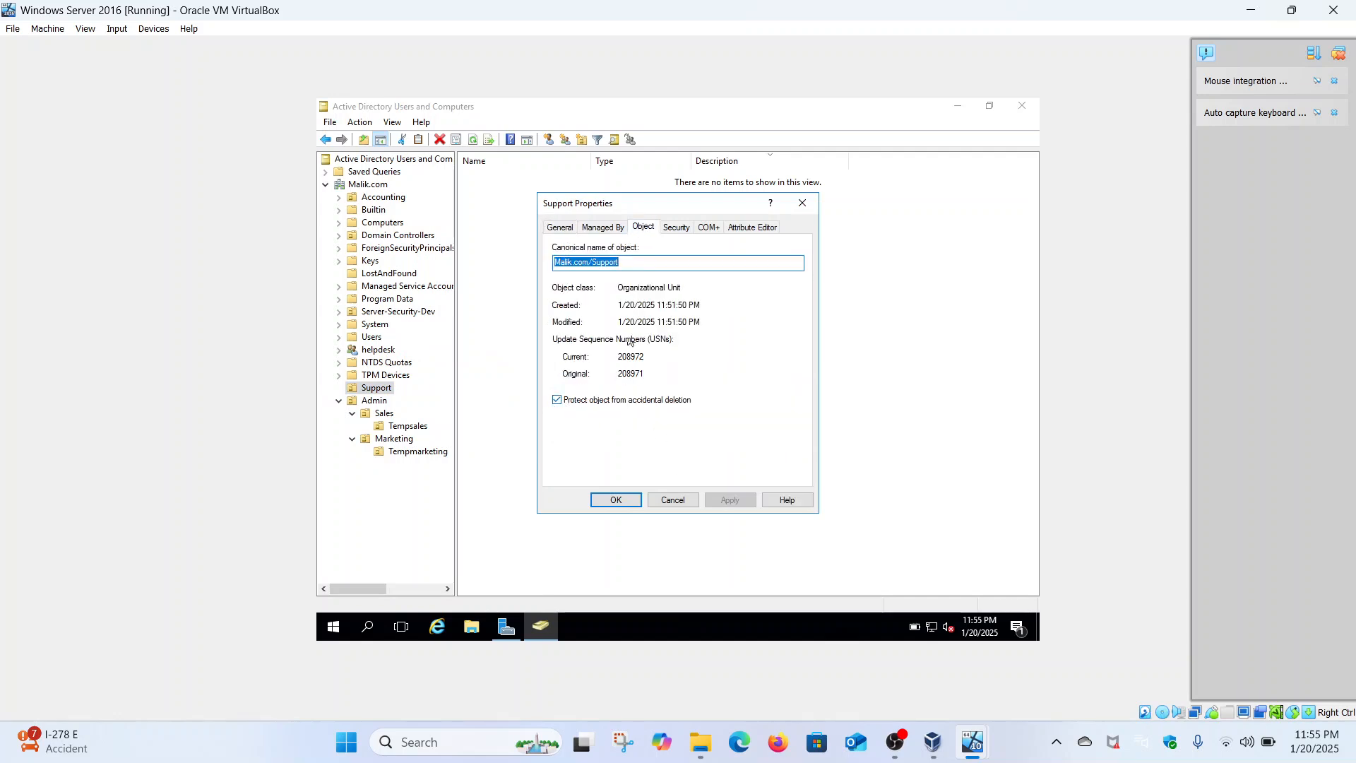
left_click(619, 498)
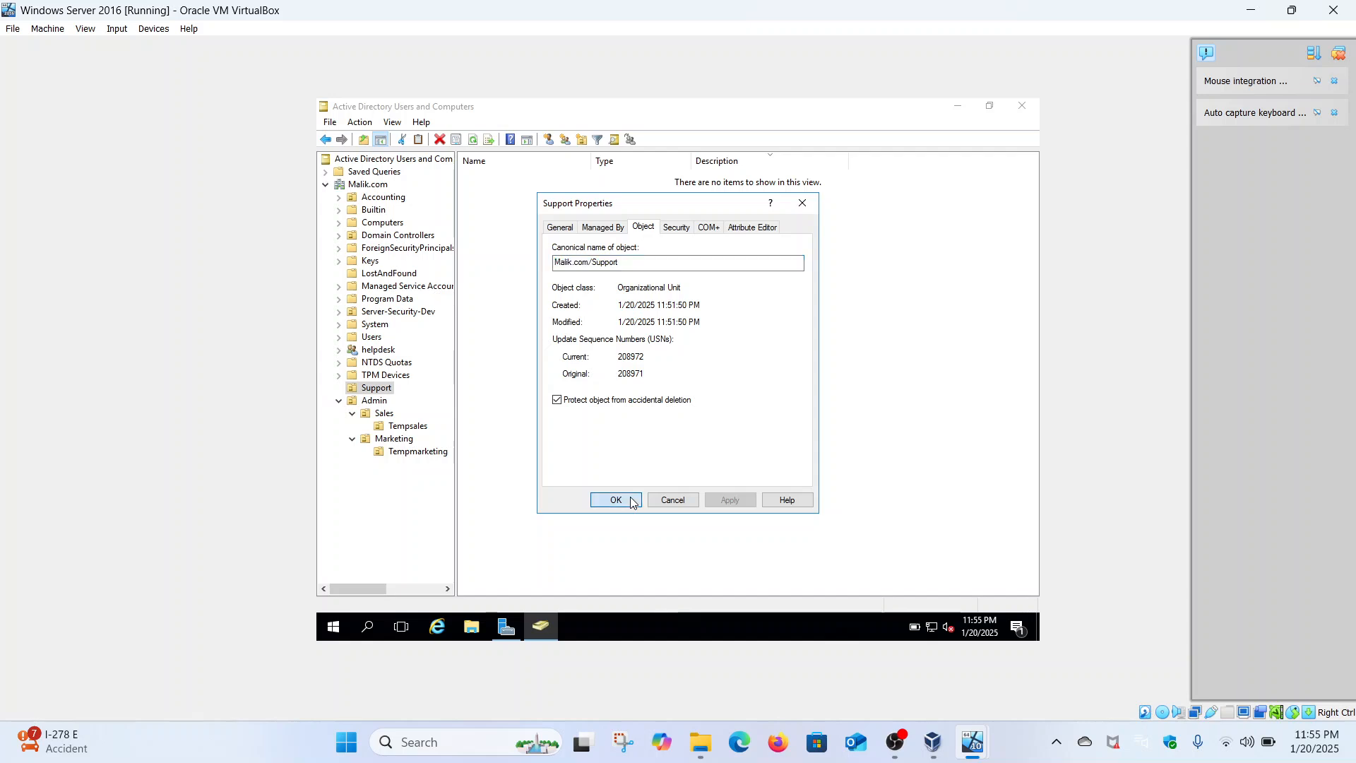
left_click(393, 124)
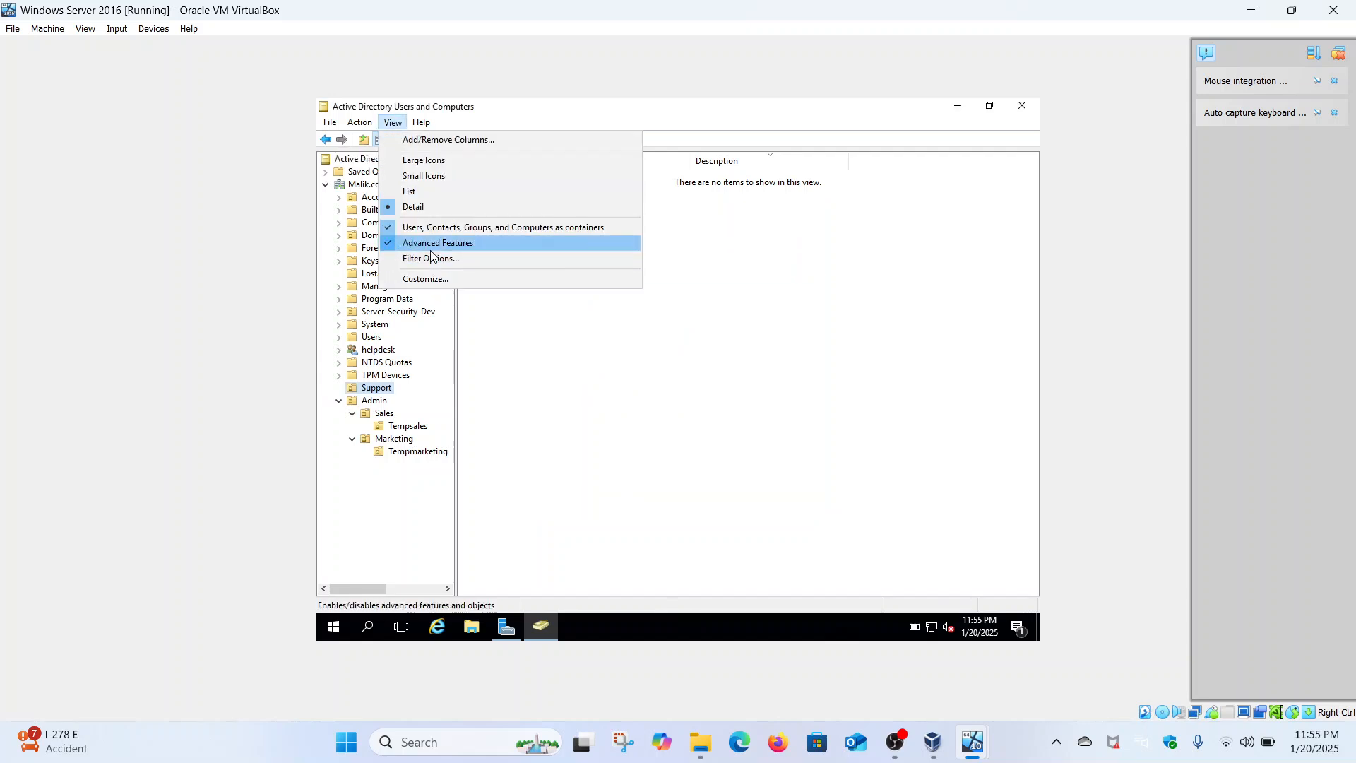
left_click(551, 399)
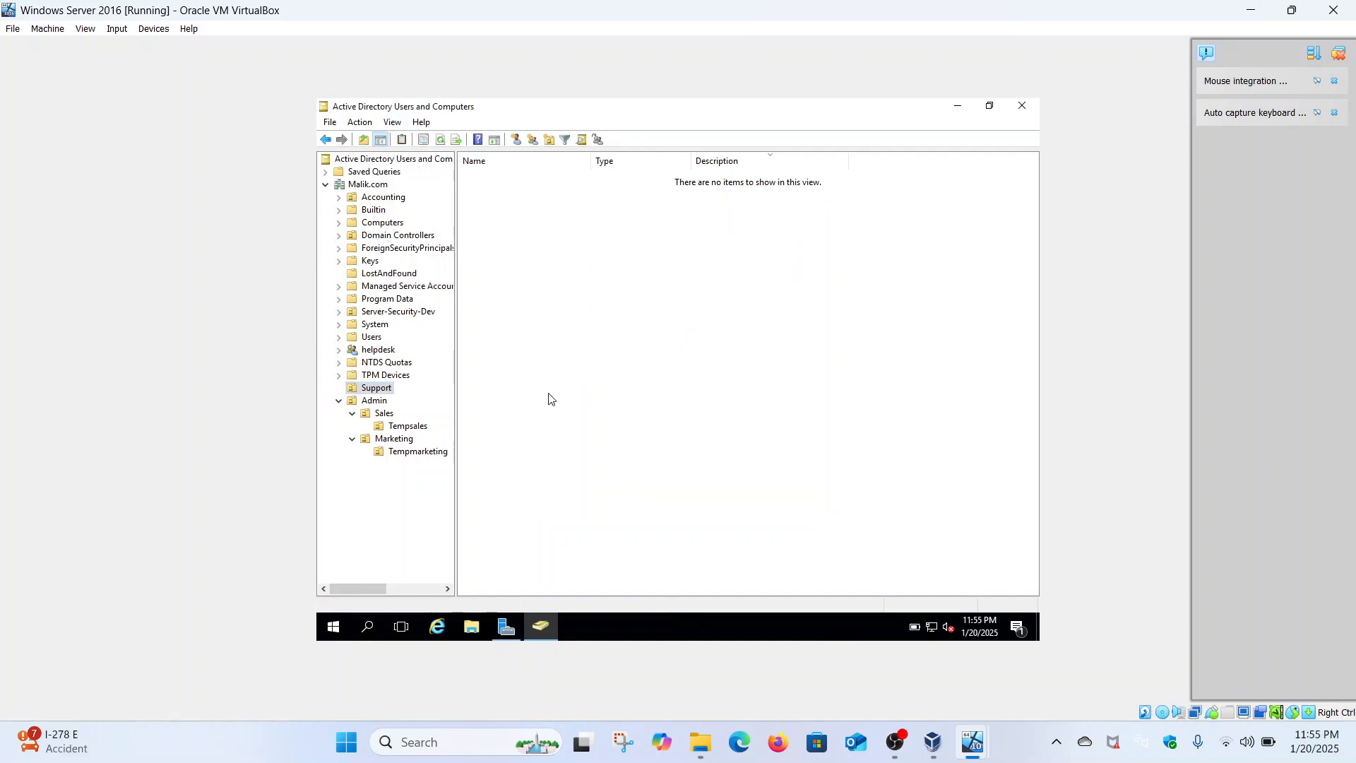
- Disable protection from accidental deletion in the Support organizational unit's object properties and apply the change
right_click(385, 392)
left_click(443, 362)
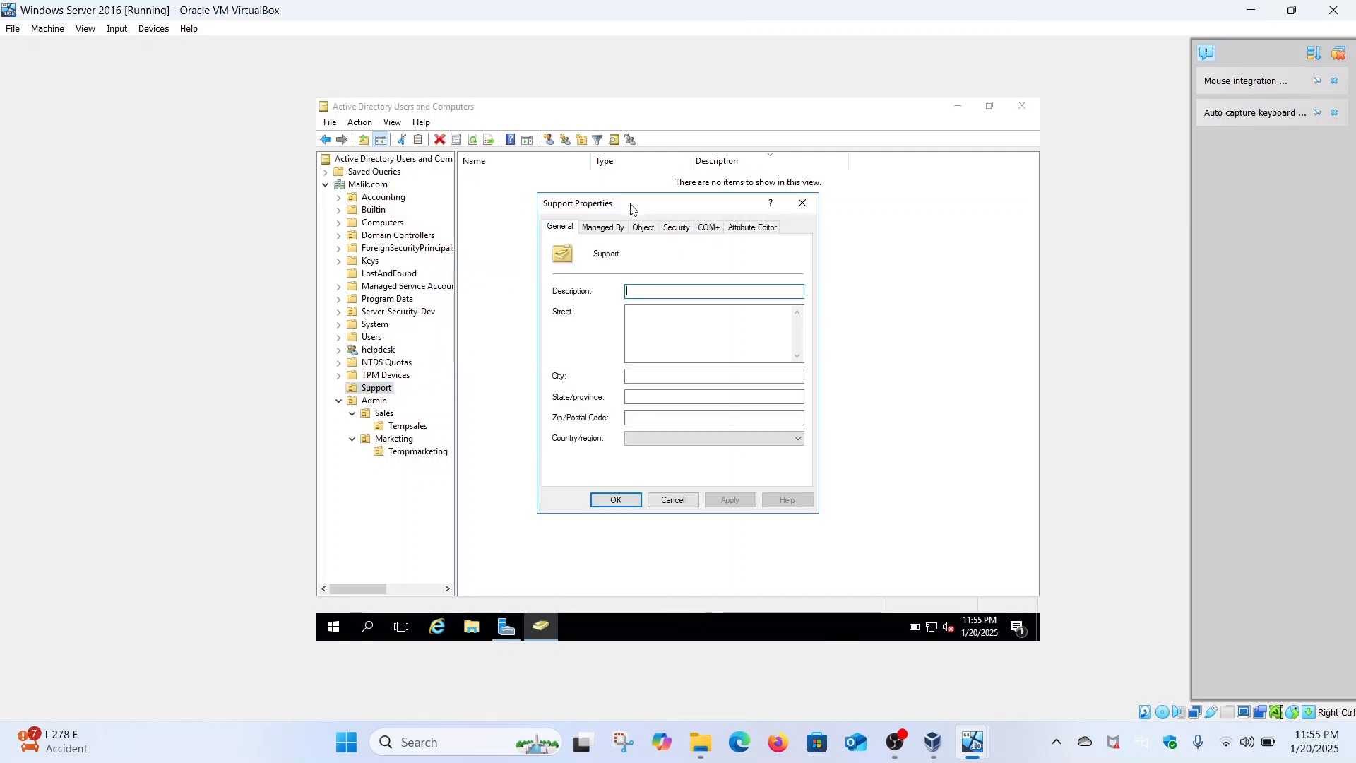
left_click(644, 227)
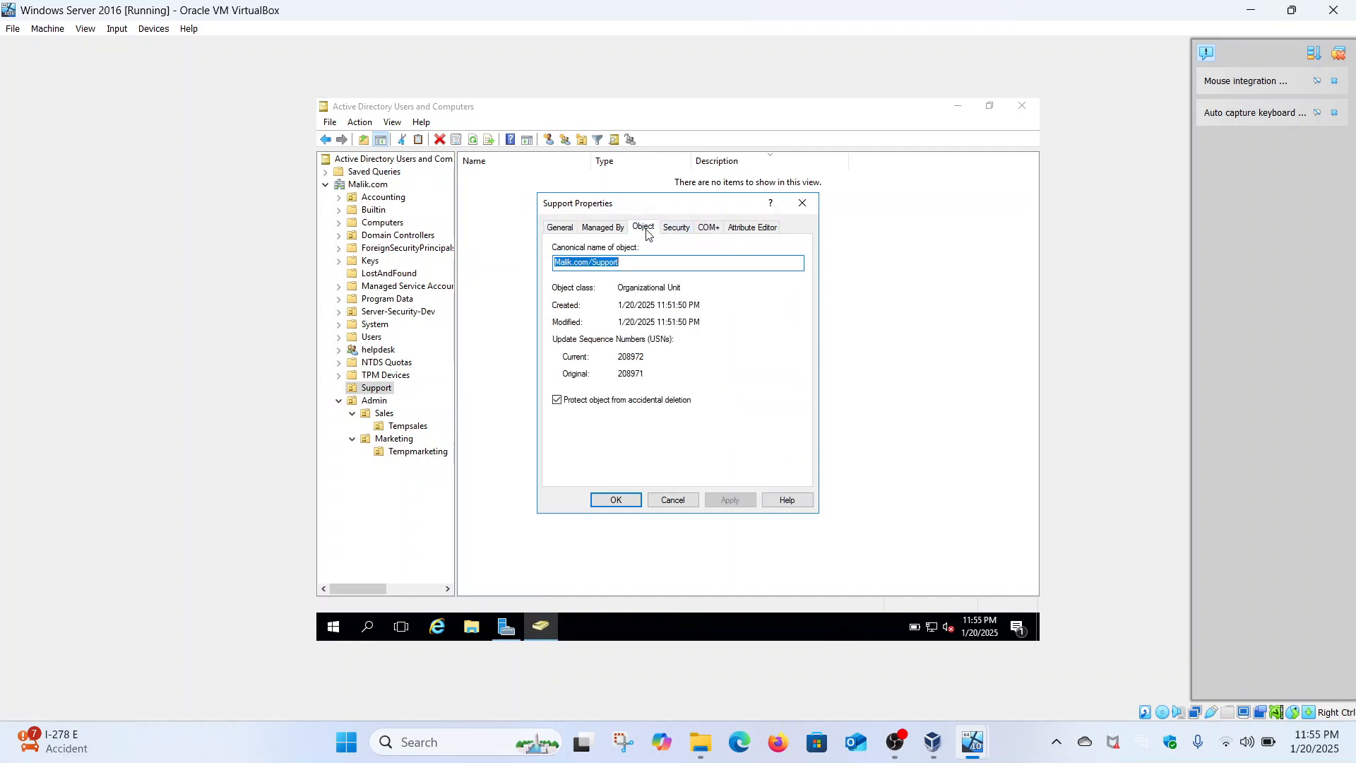
left_click(558, 399)
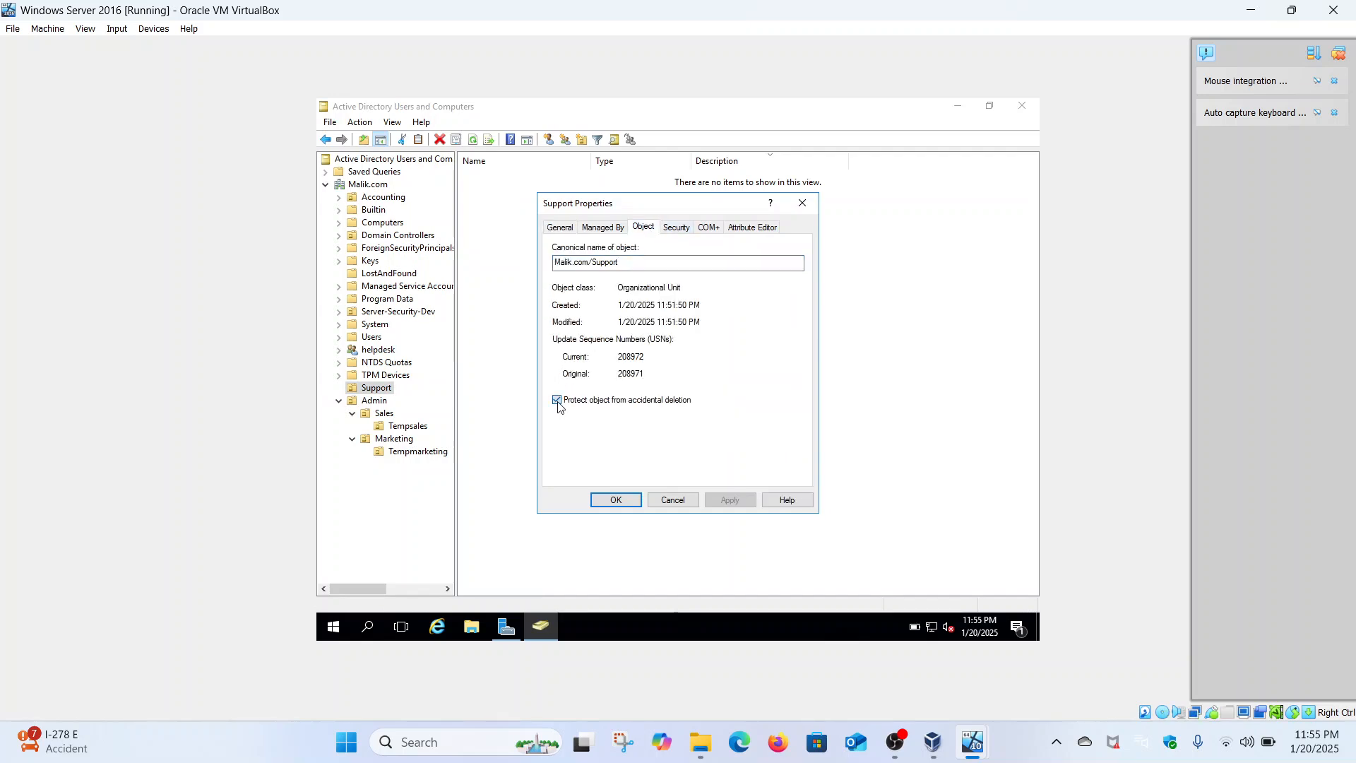
left_click(730, 499)
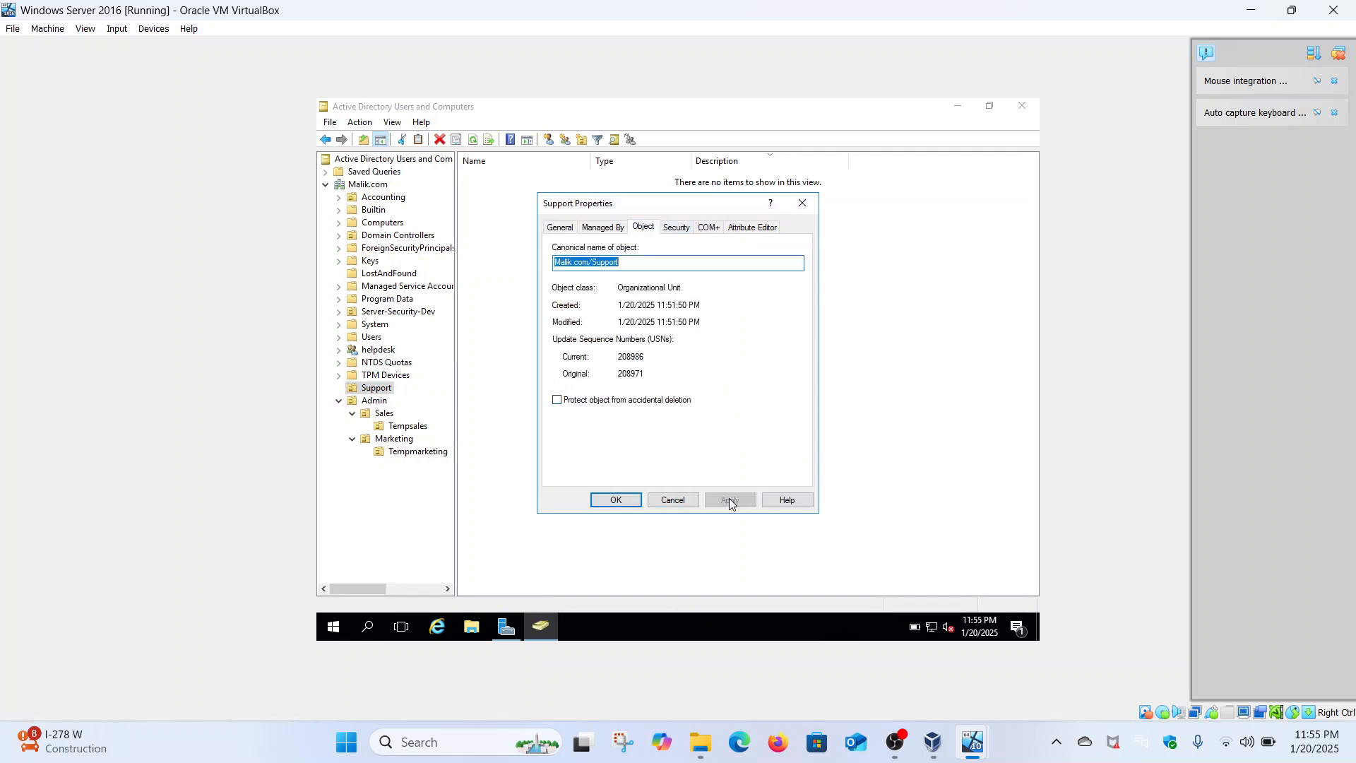
left_click(612, 500)
- Delete the Support organizational unit from the domain
right_click(385, 388)
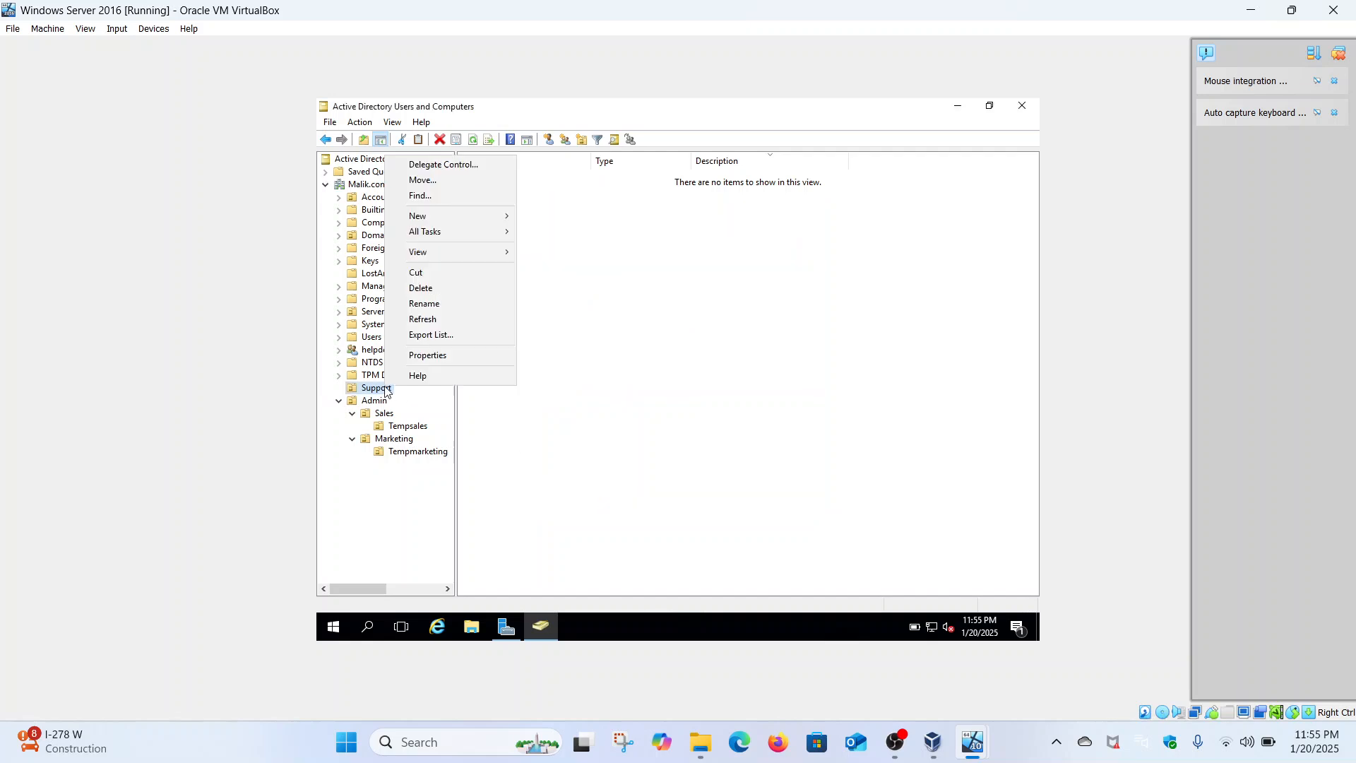
left_click(443, 289)
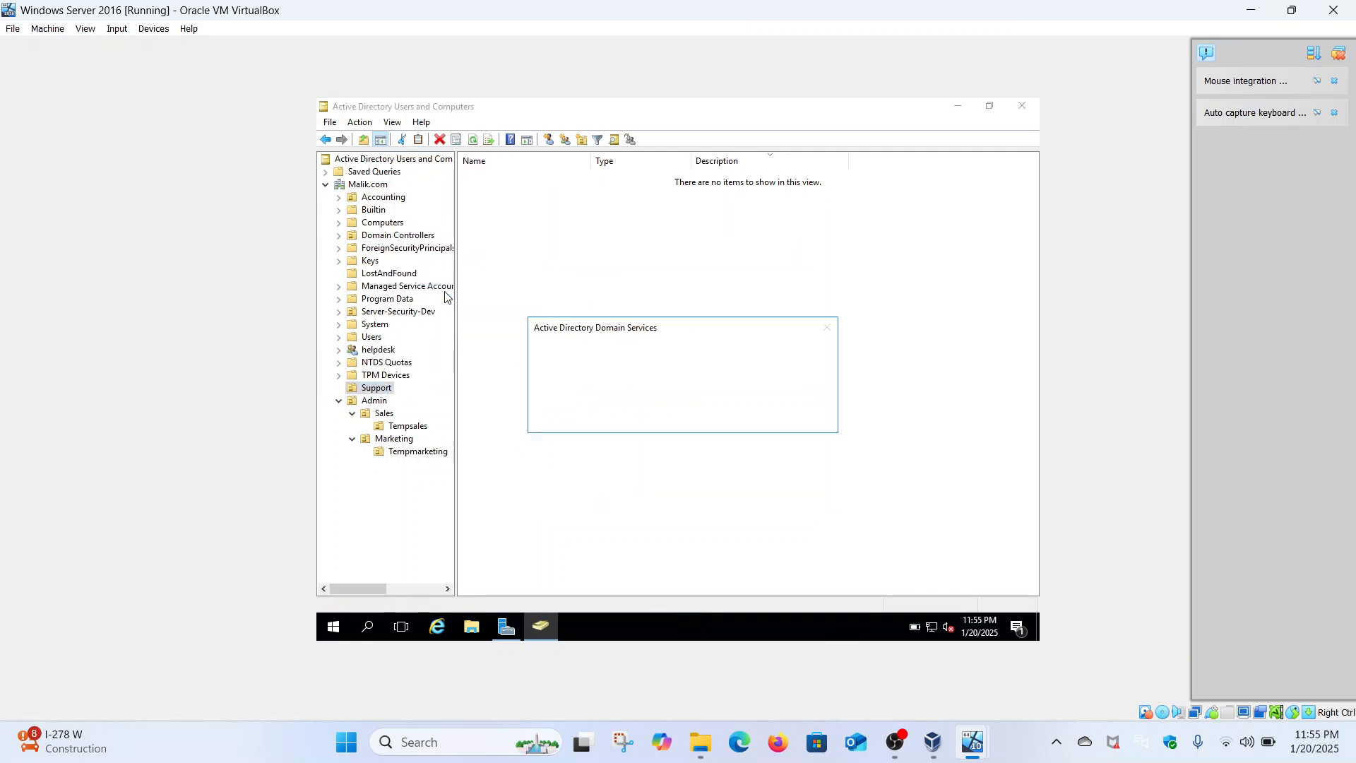
left_click(742, 418)
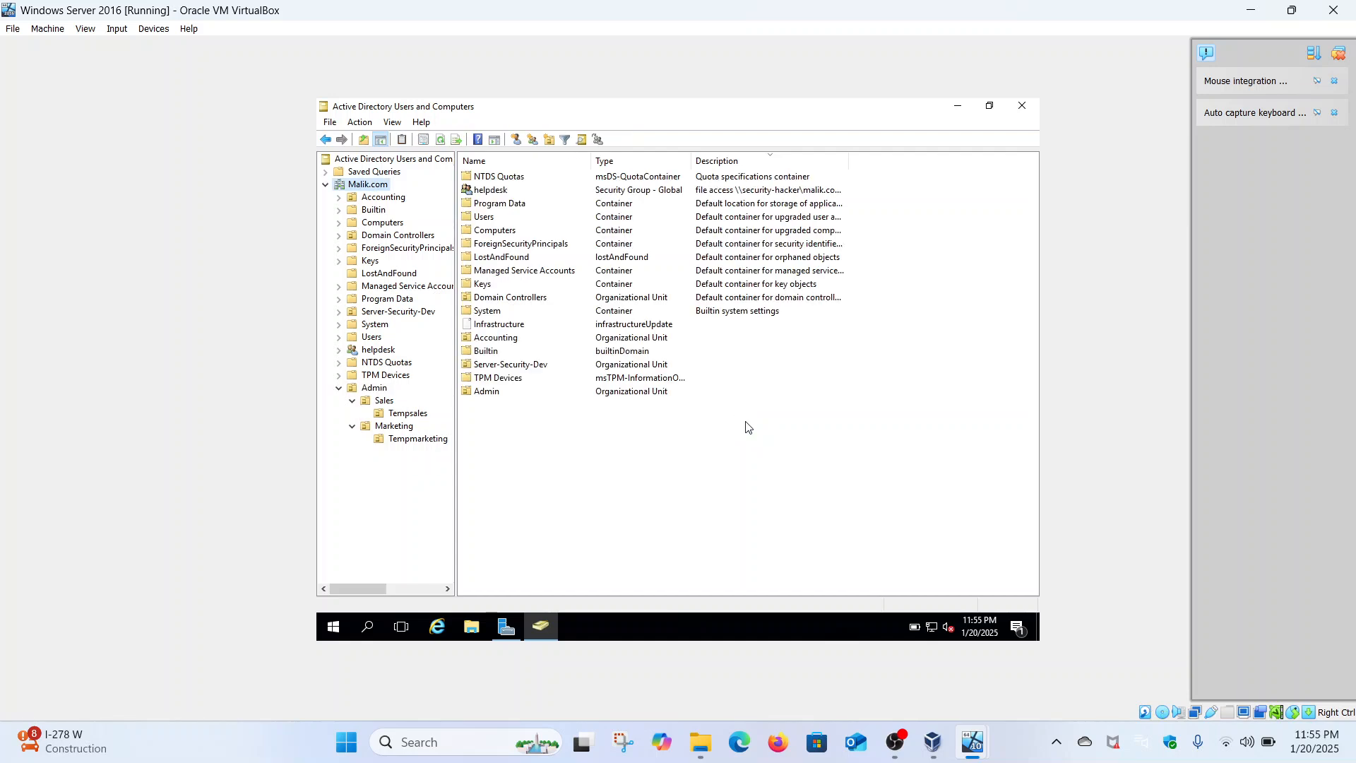
- Recreate the Support organizational unit directly under the domain with protection from accidental deletion enabled
right_click(375, 184)
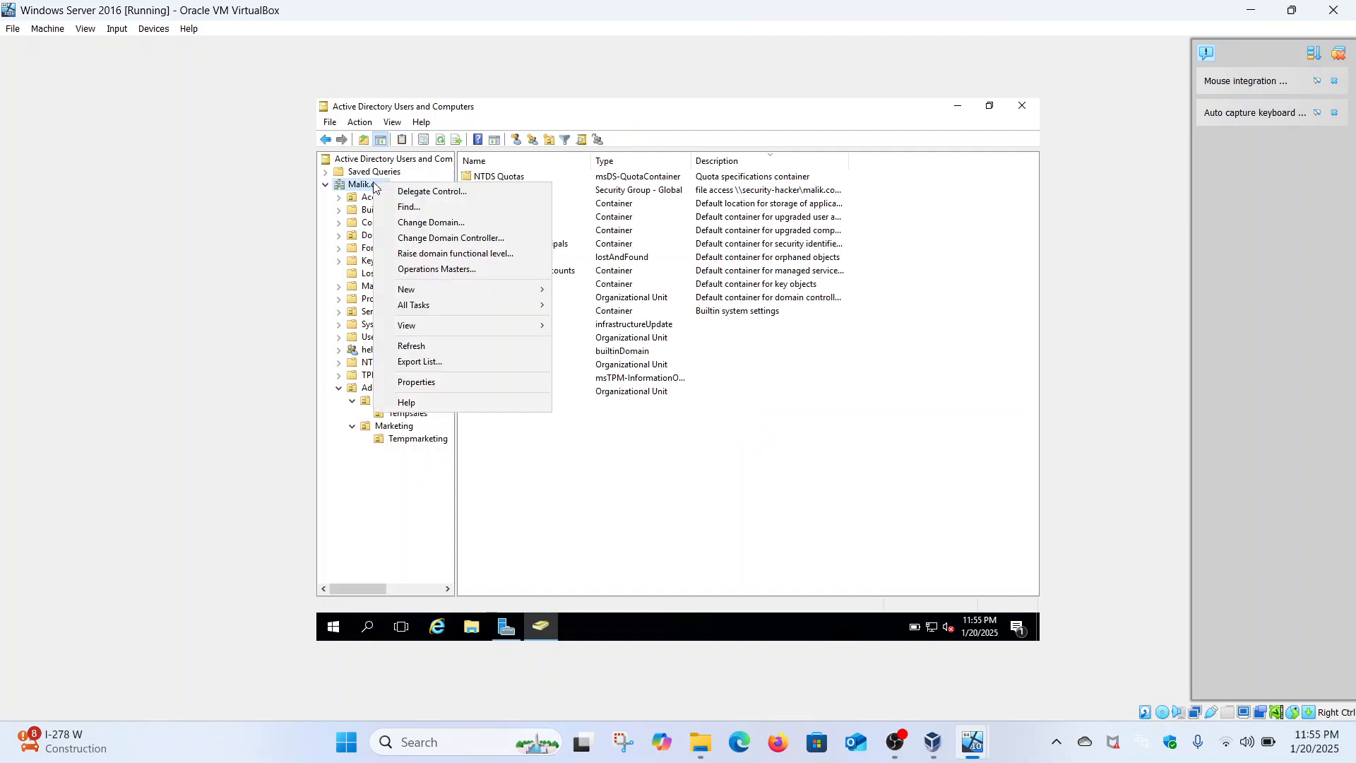
mouse_move(537, 290)
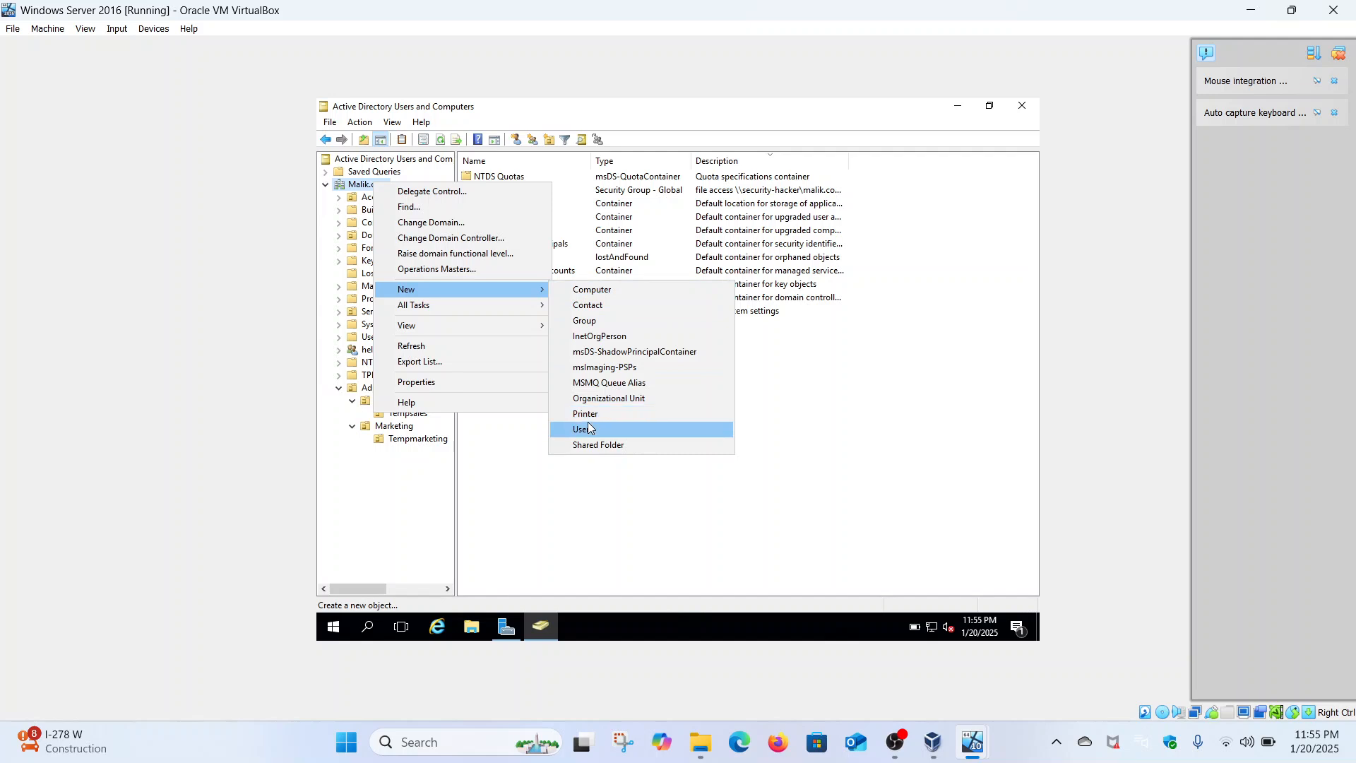
left_click(625, 397)
type("Supp")
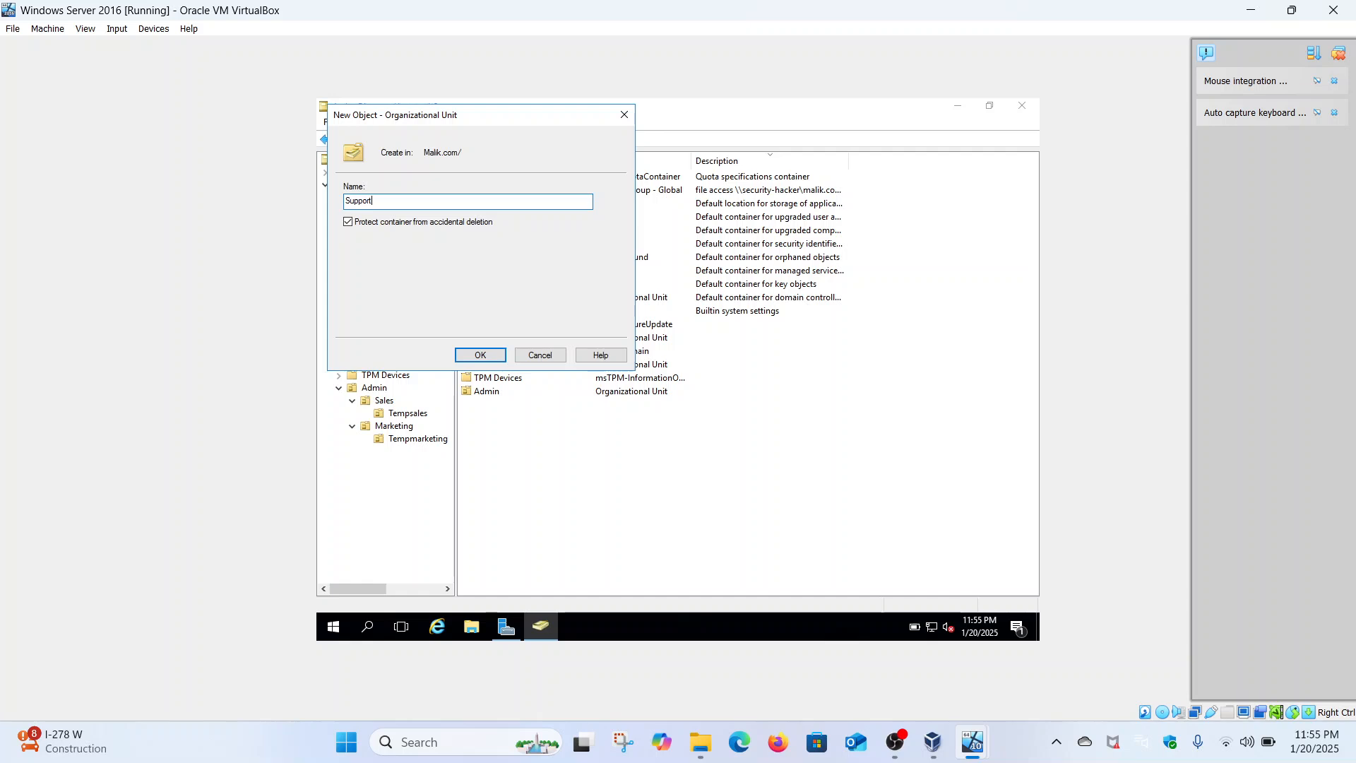
type("ort")
left_click(486, 355)
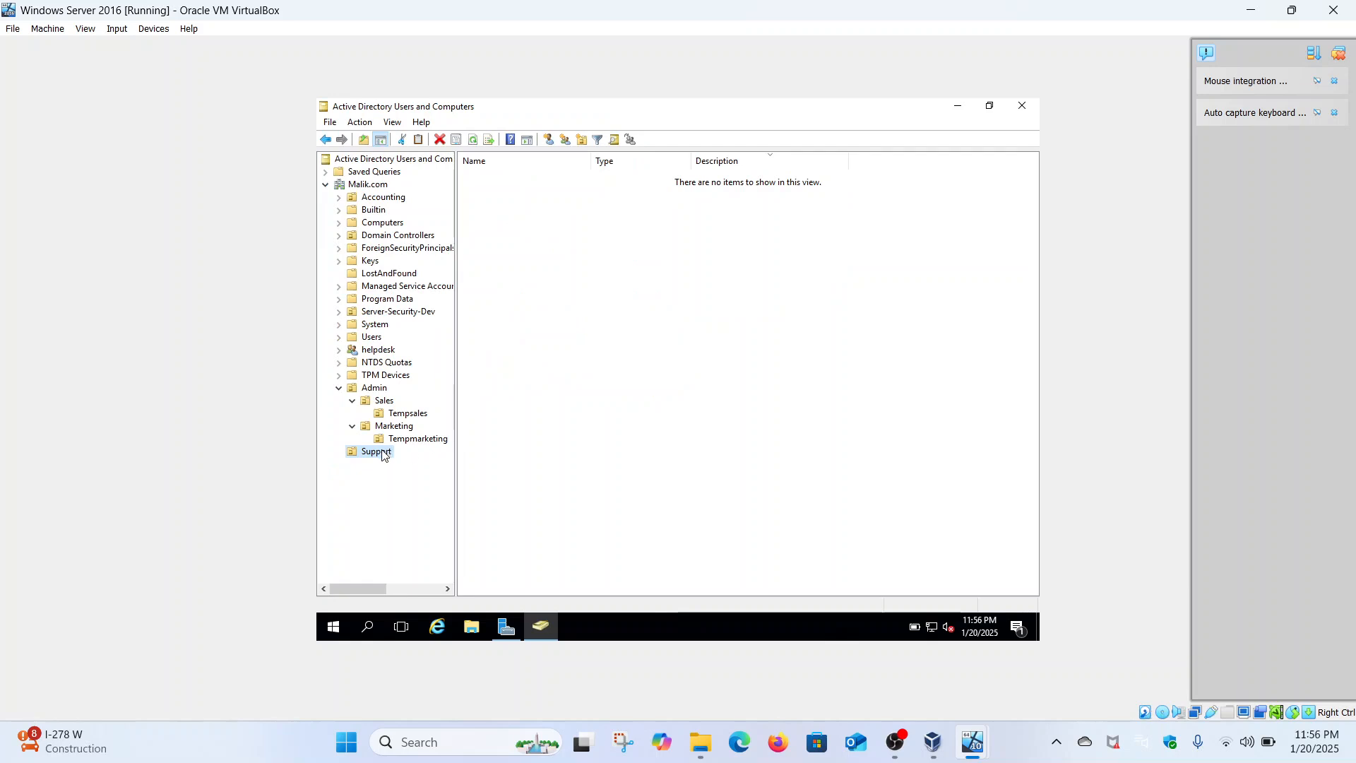
- Review the nested organizational units under Admin, including the contents of Sales
left_click(339, 388)
left_click(339, 388)
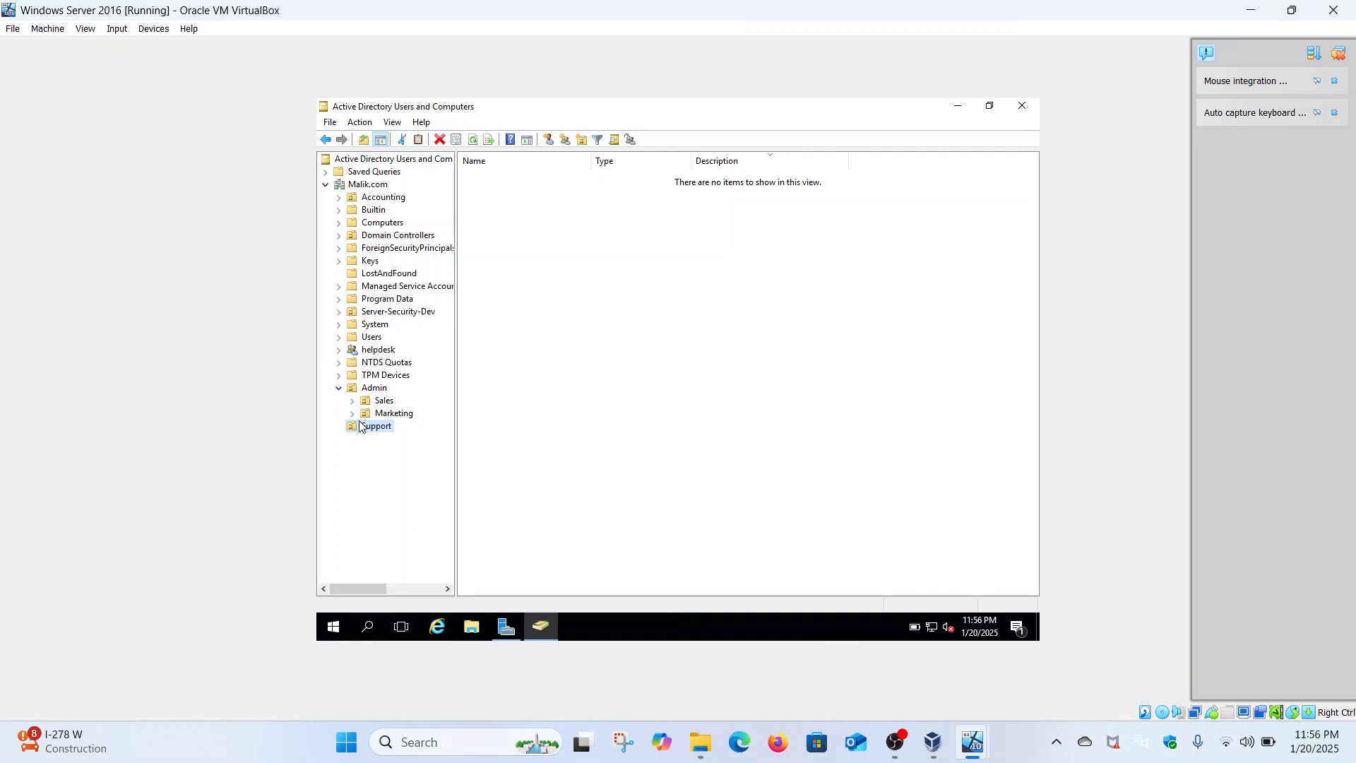
left_click(353, 402)
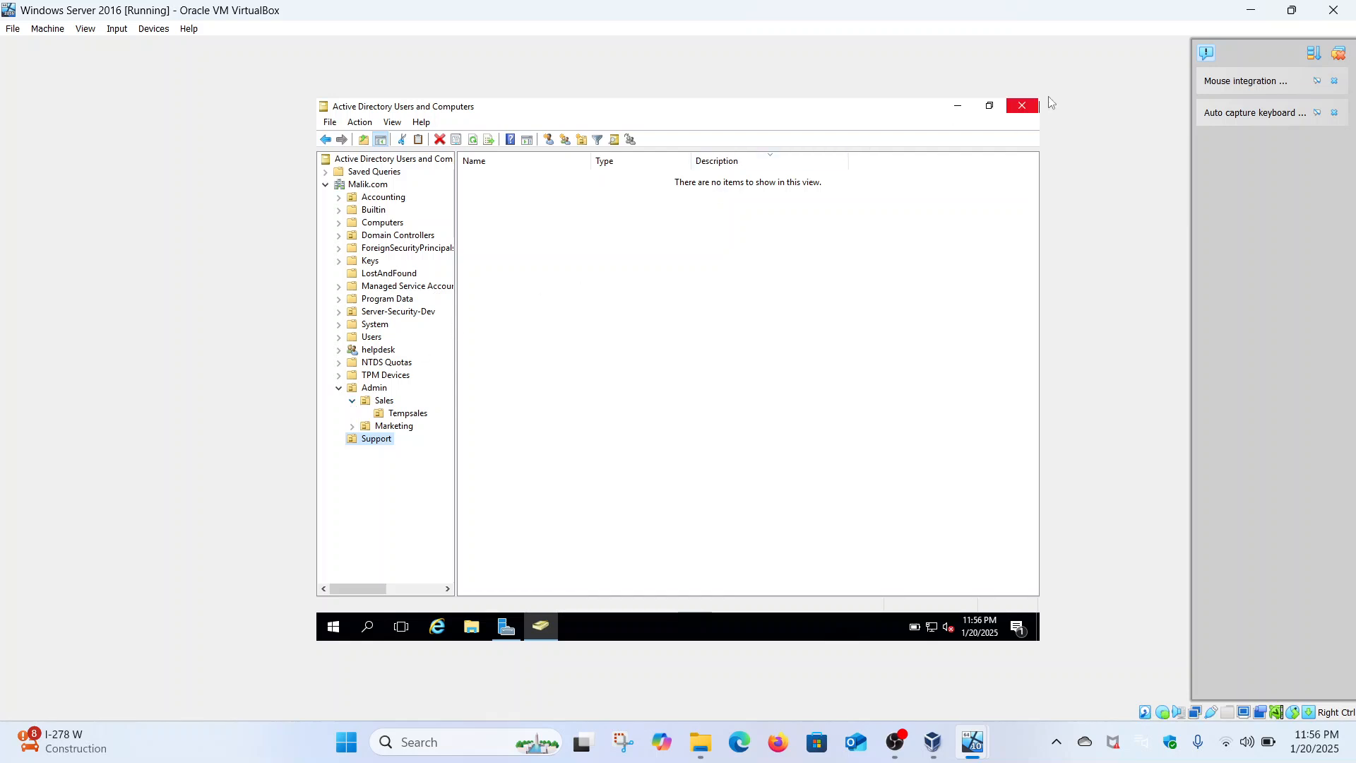
- Close and reopen Active Directory Users and Computers, and review the organizational units listed directly under the domain
left_click(1023, 106)
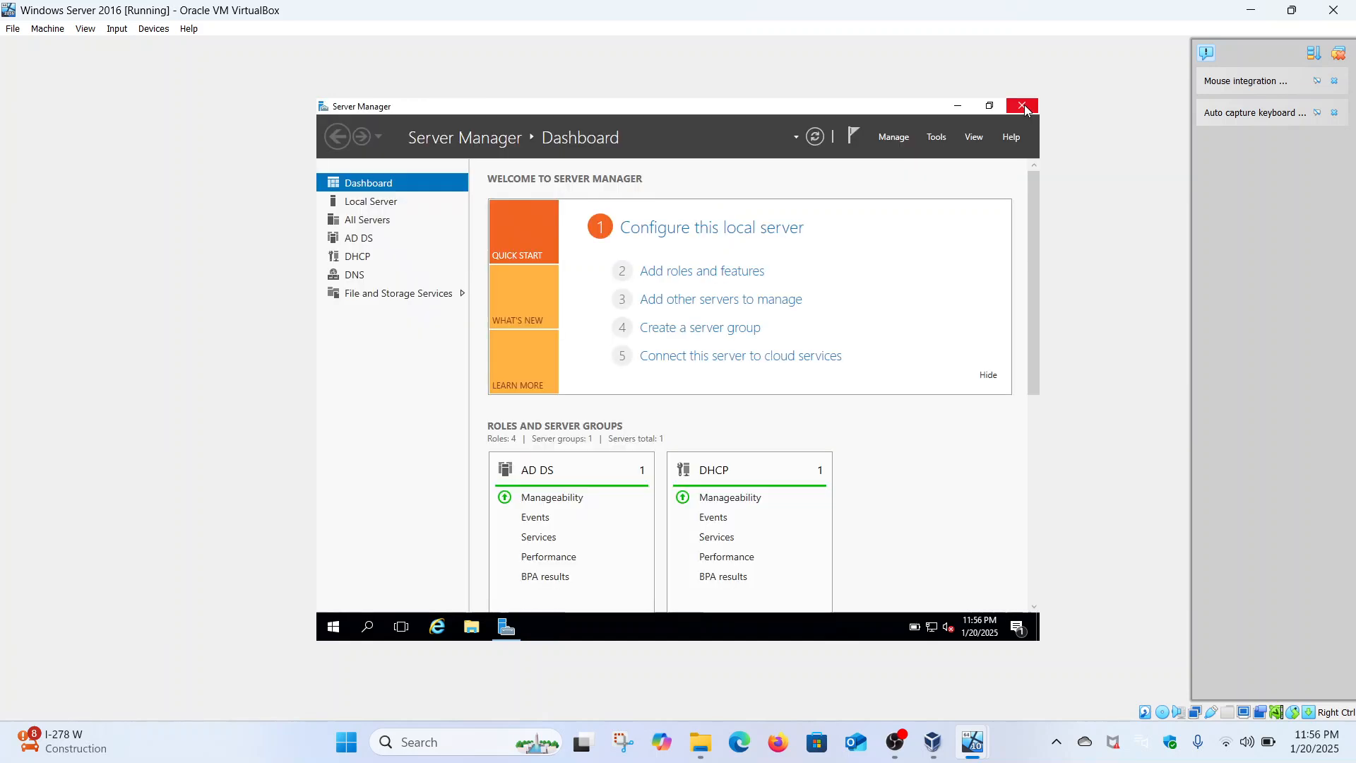
left_click(937, 137)
left_click(910, 219)
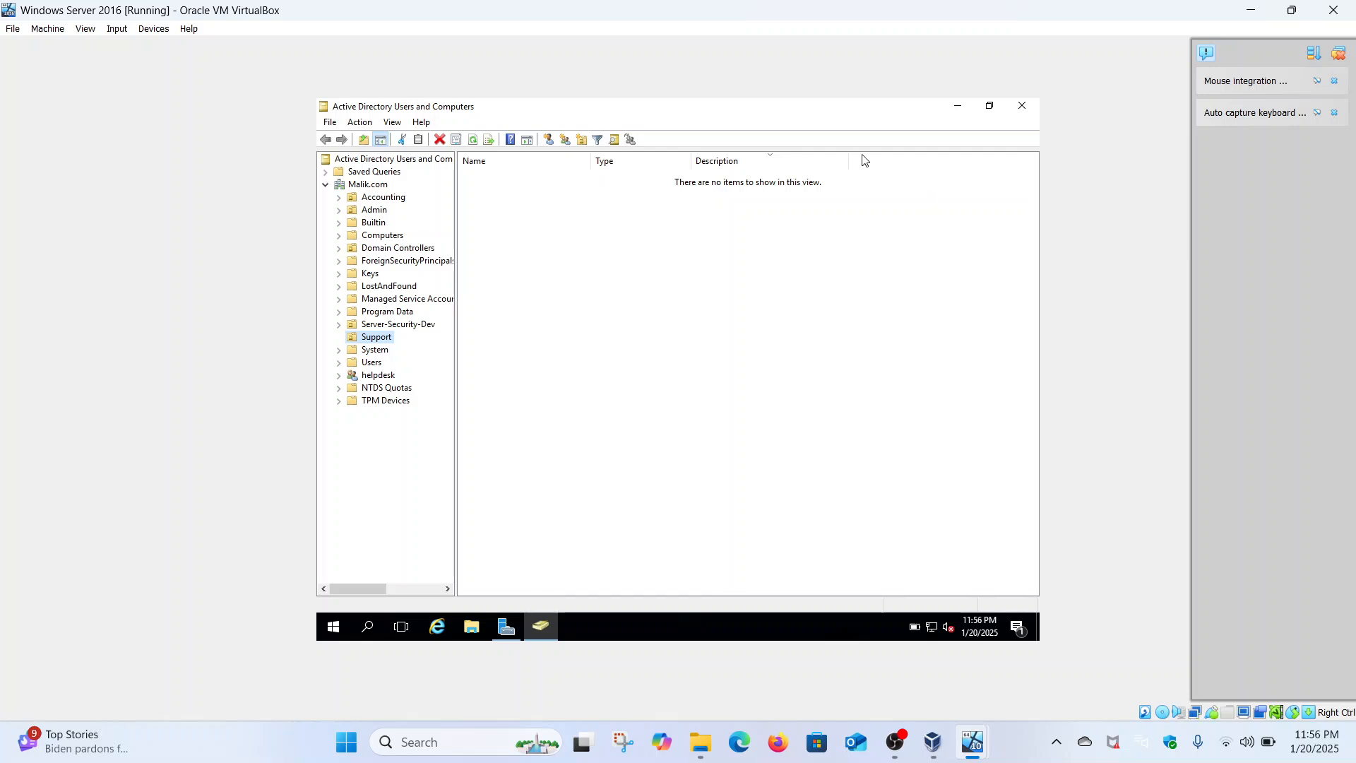
left_click(377, 185)
right_click(379, 189)
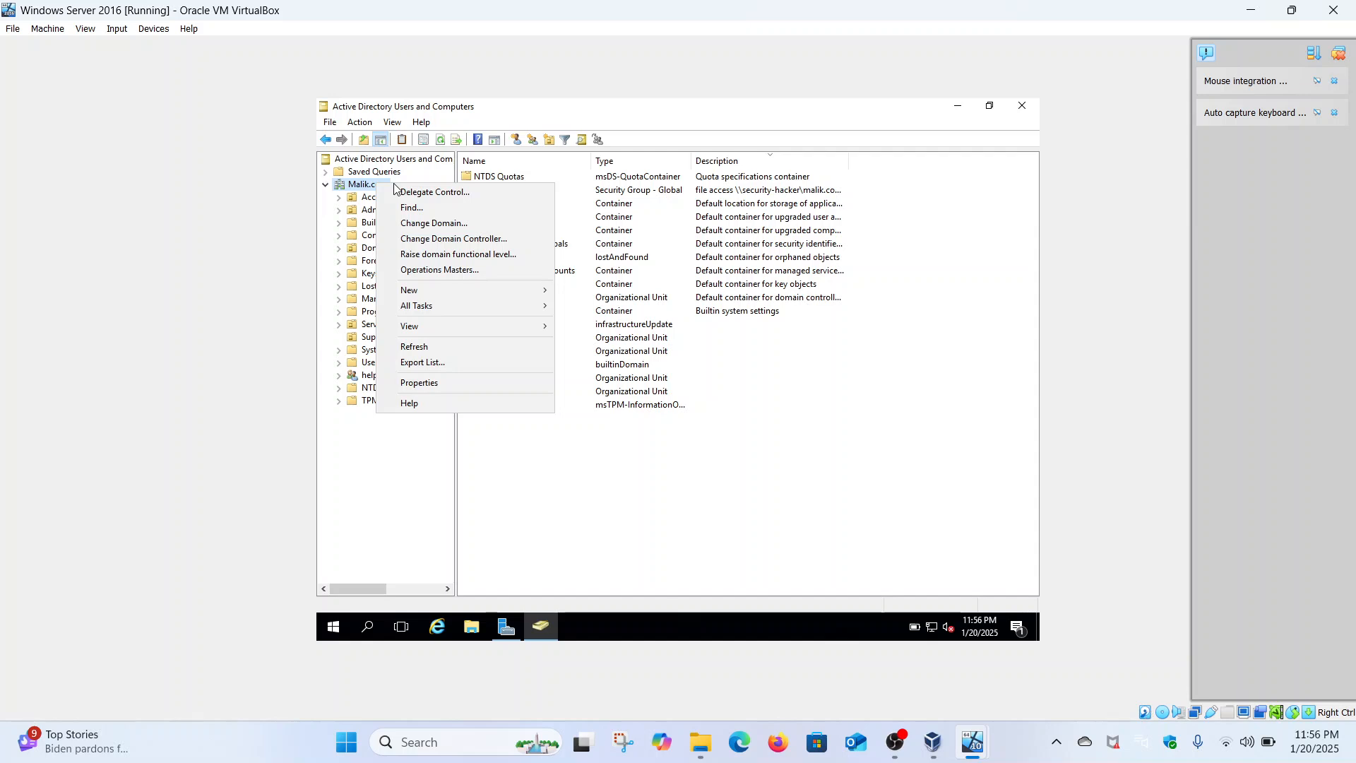
left_click(325, 187)
left_click(325, 186)
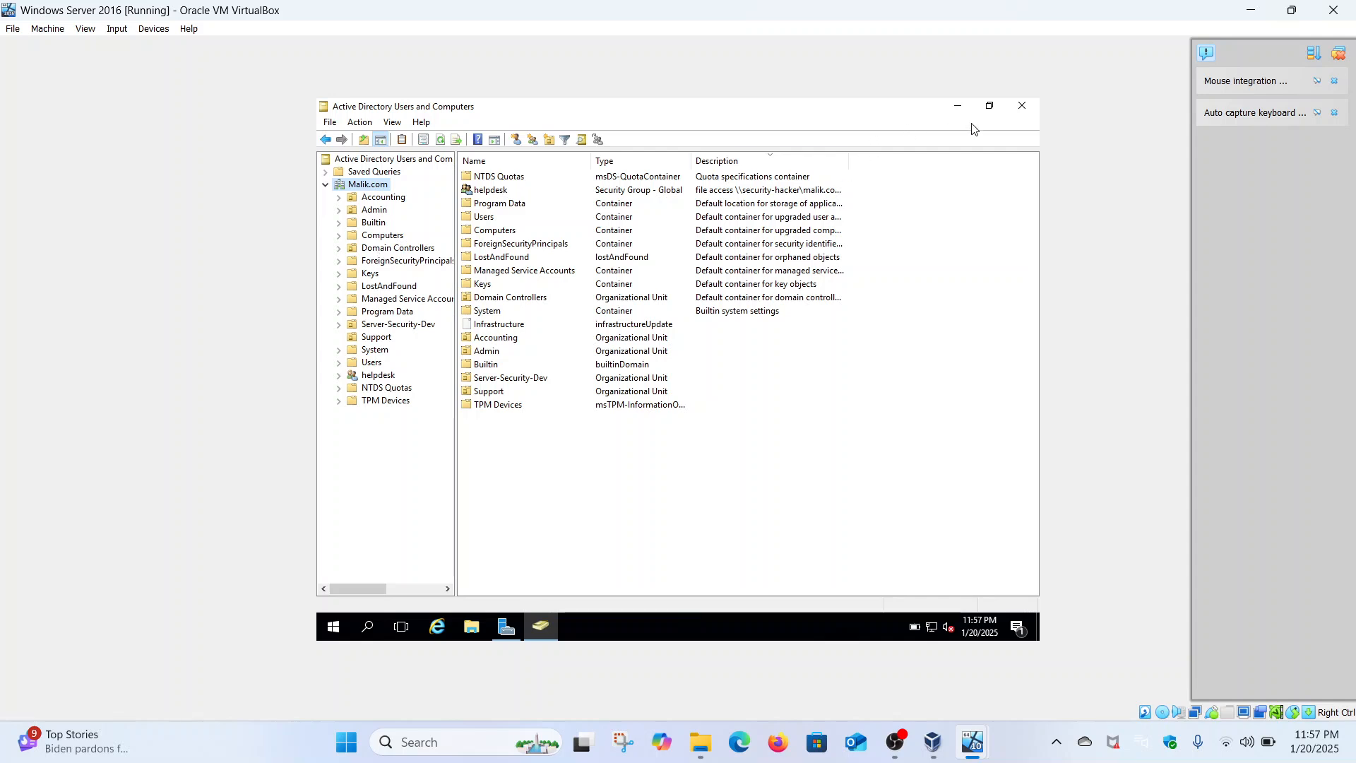
- Close Active Directory Users and Computers, open Group Policy Management, and expand the forest down to the domain's organizational units
left_click(1021, 107)
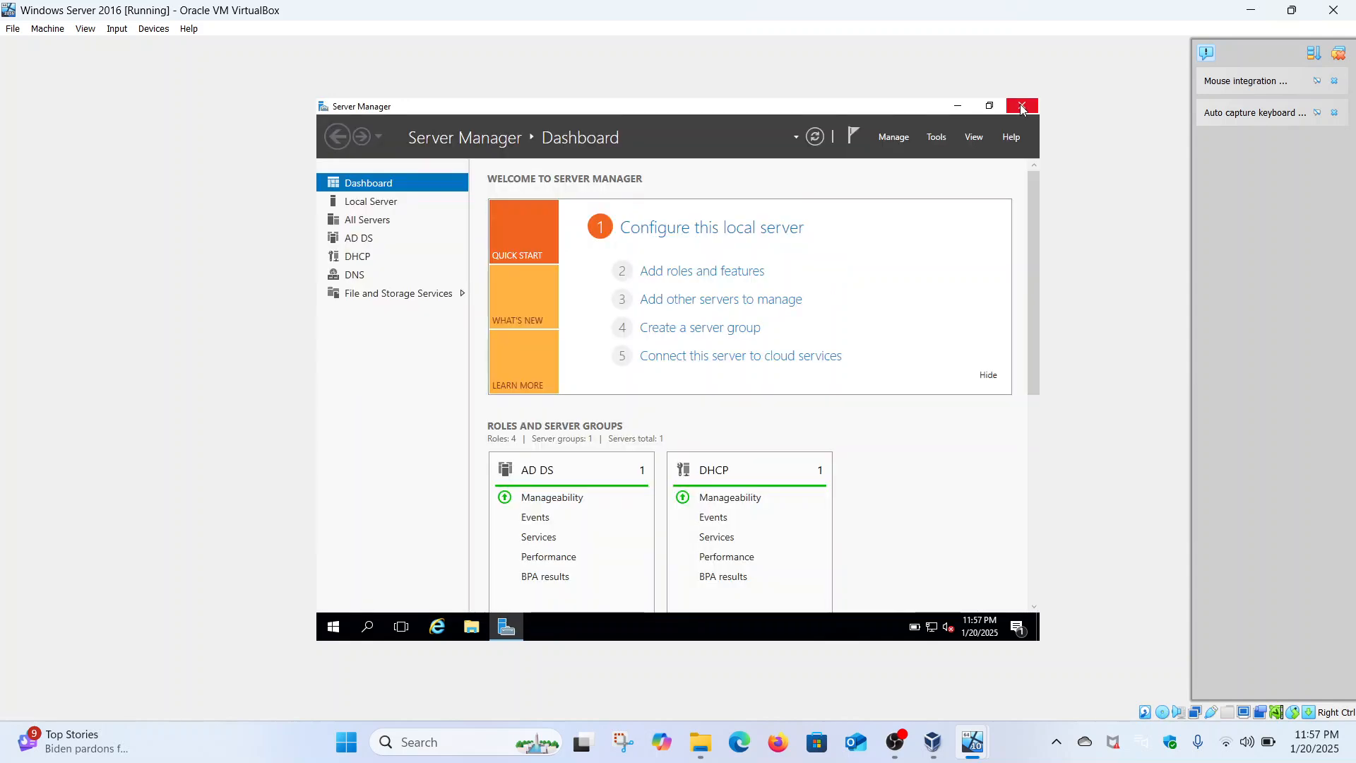
left_click(933, 138)
left_click(931, 142)
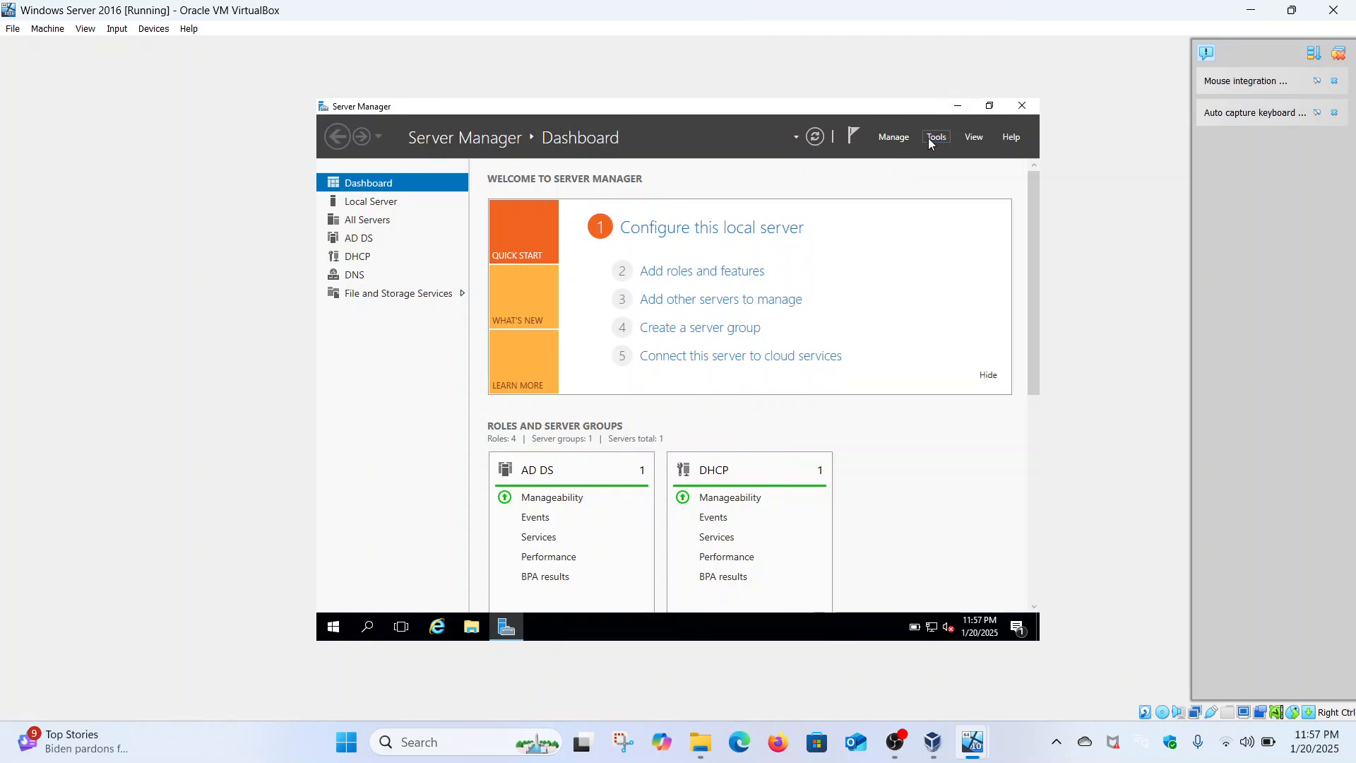
left_click(932, 141)
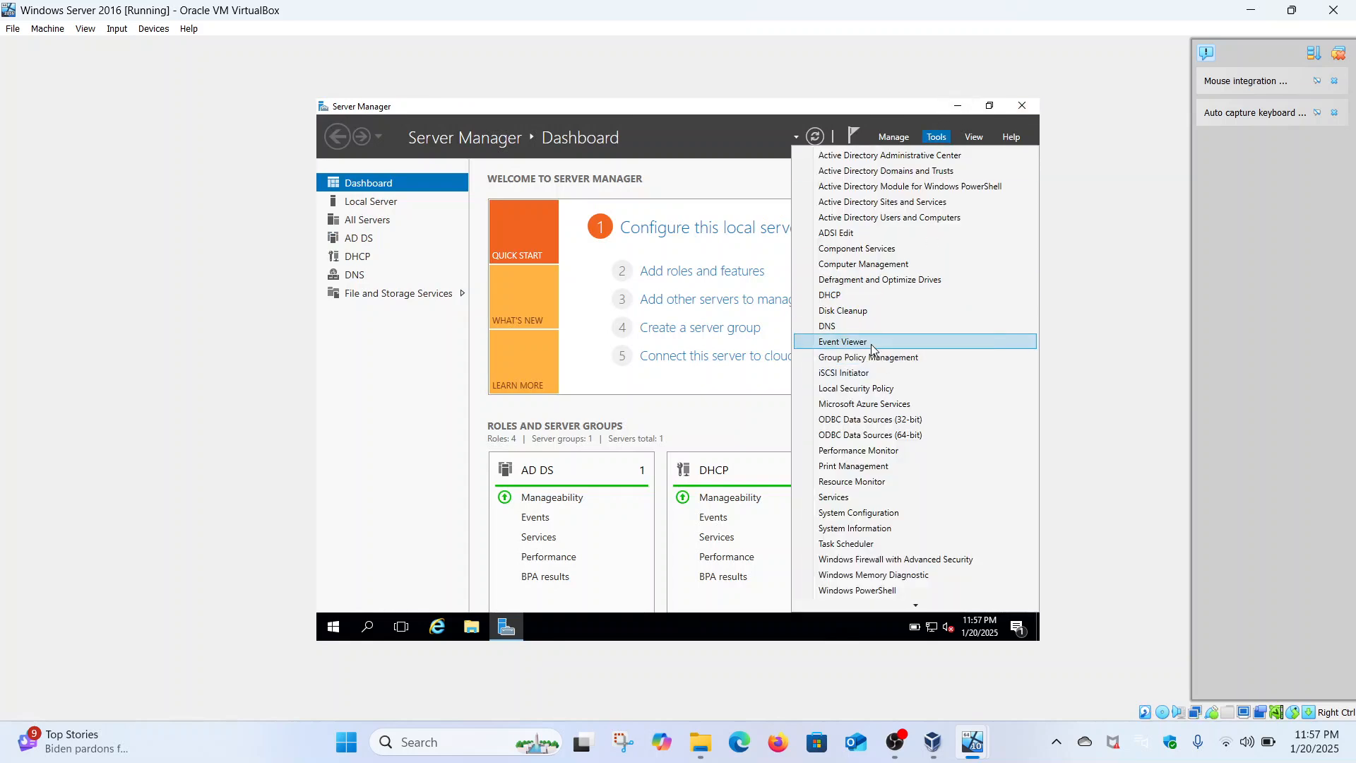
left_click(894, 364)
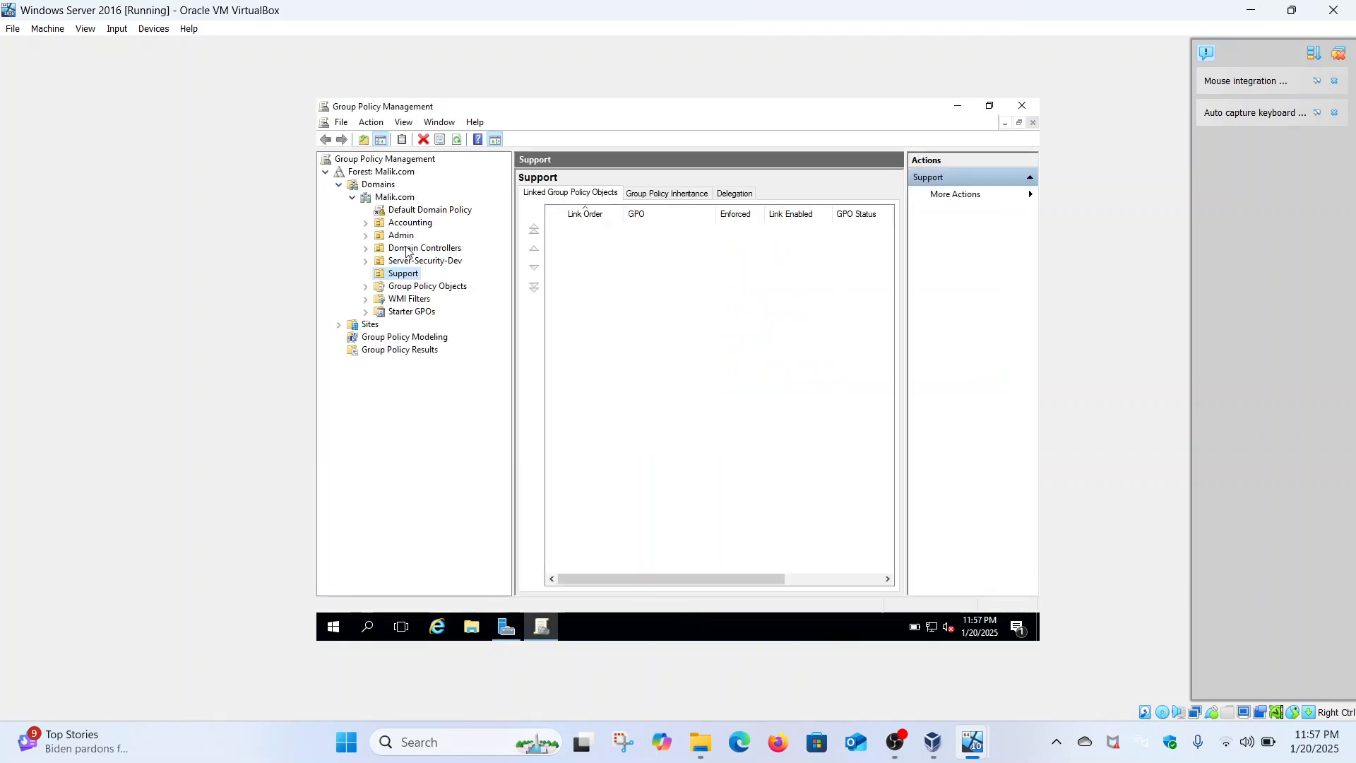
left_click(326, 173)
left_click(326, 172)
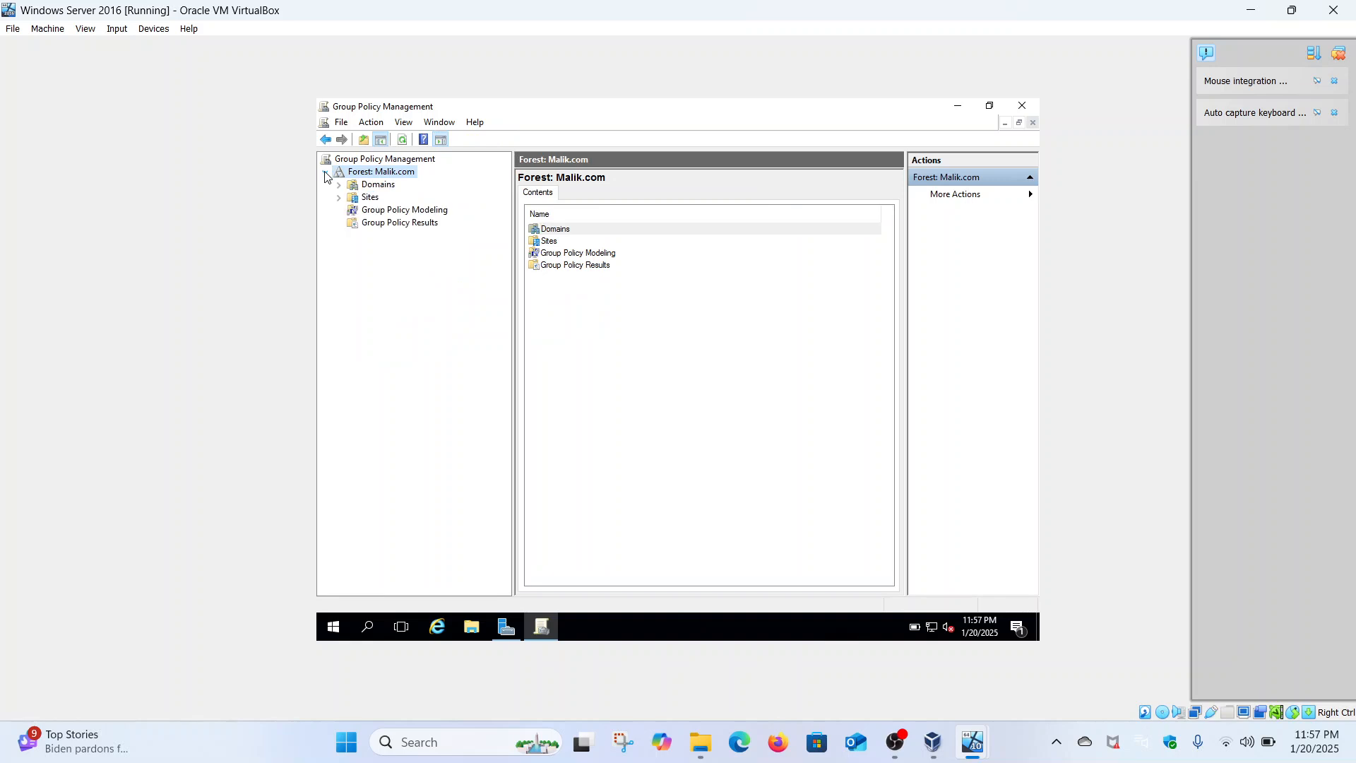
left_click(337, 185)
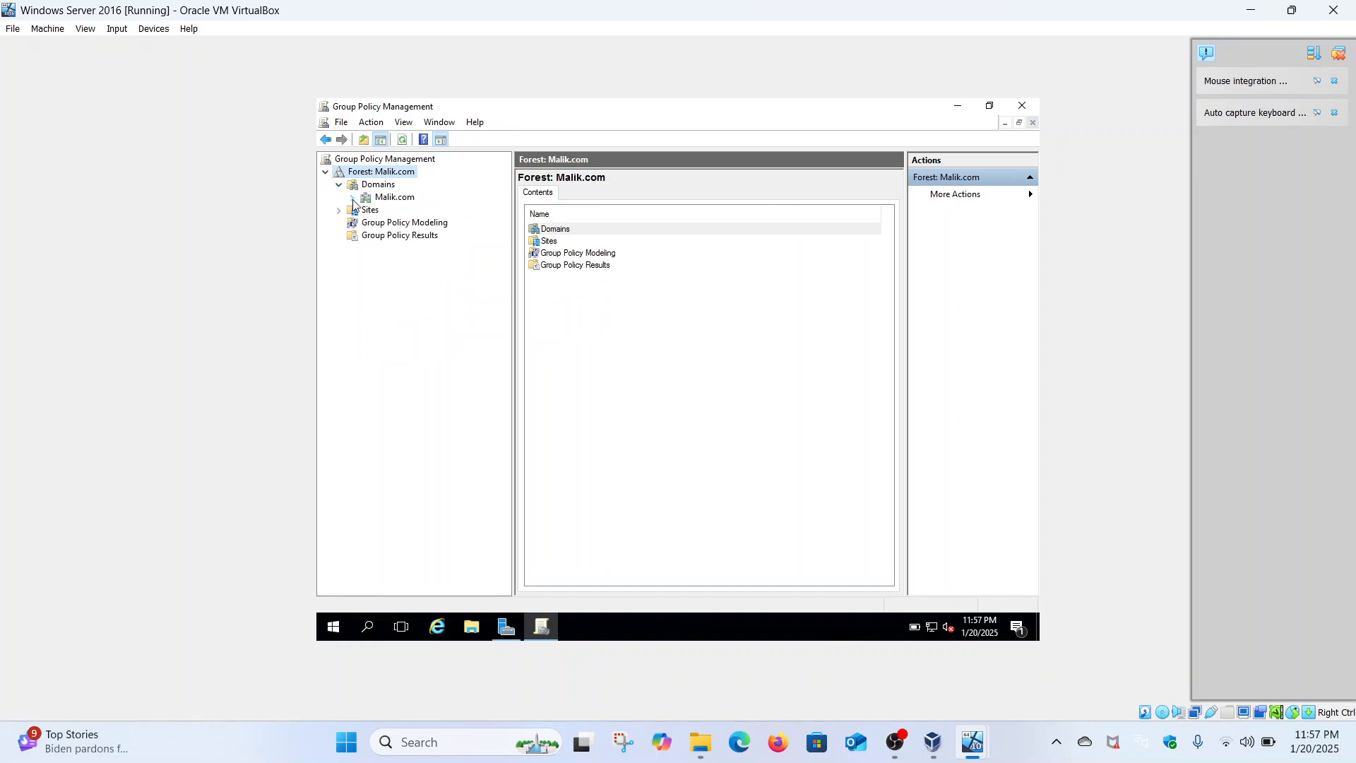
left_click(354, 198)
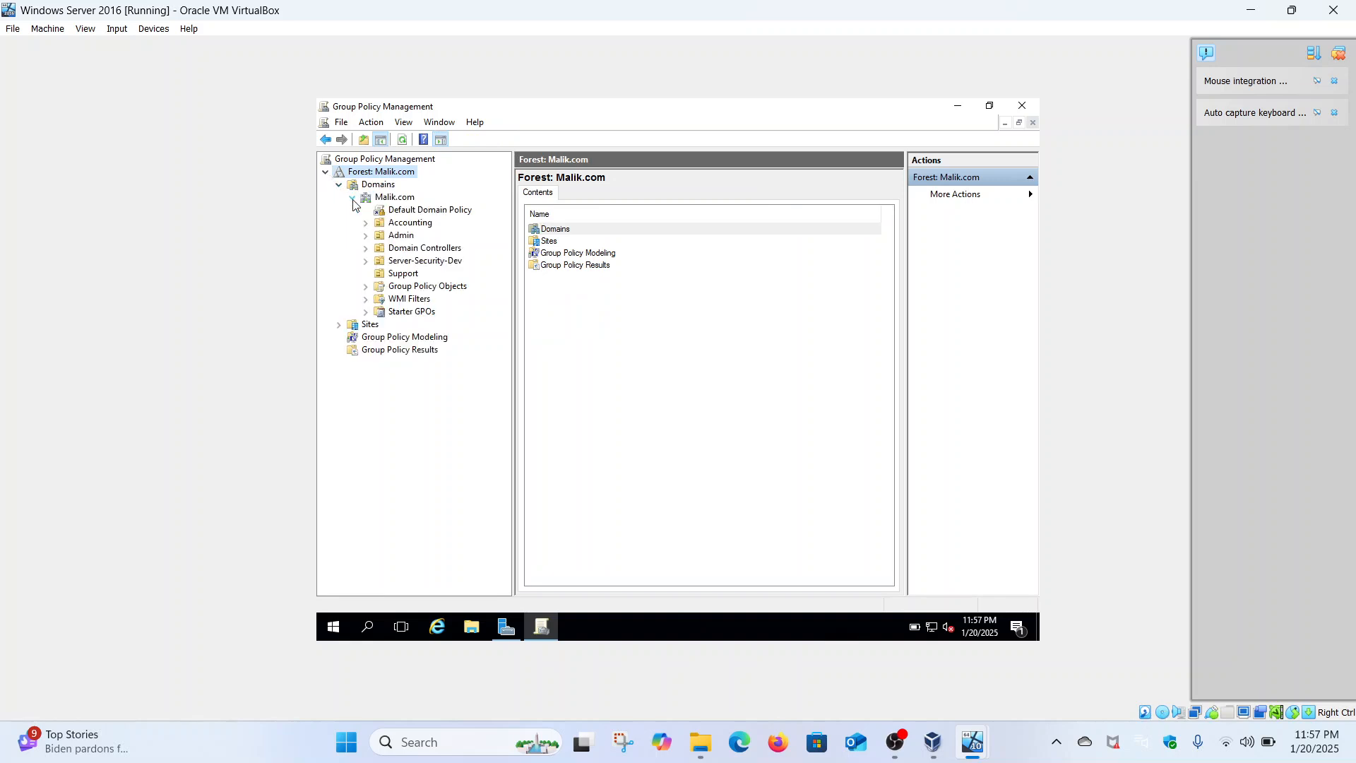
right_click(405, 201)
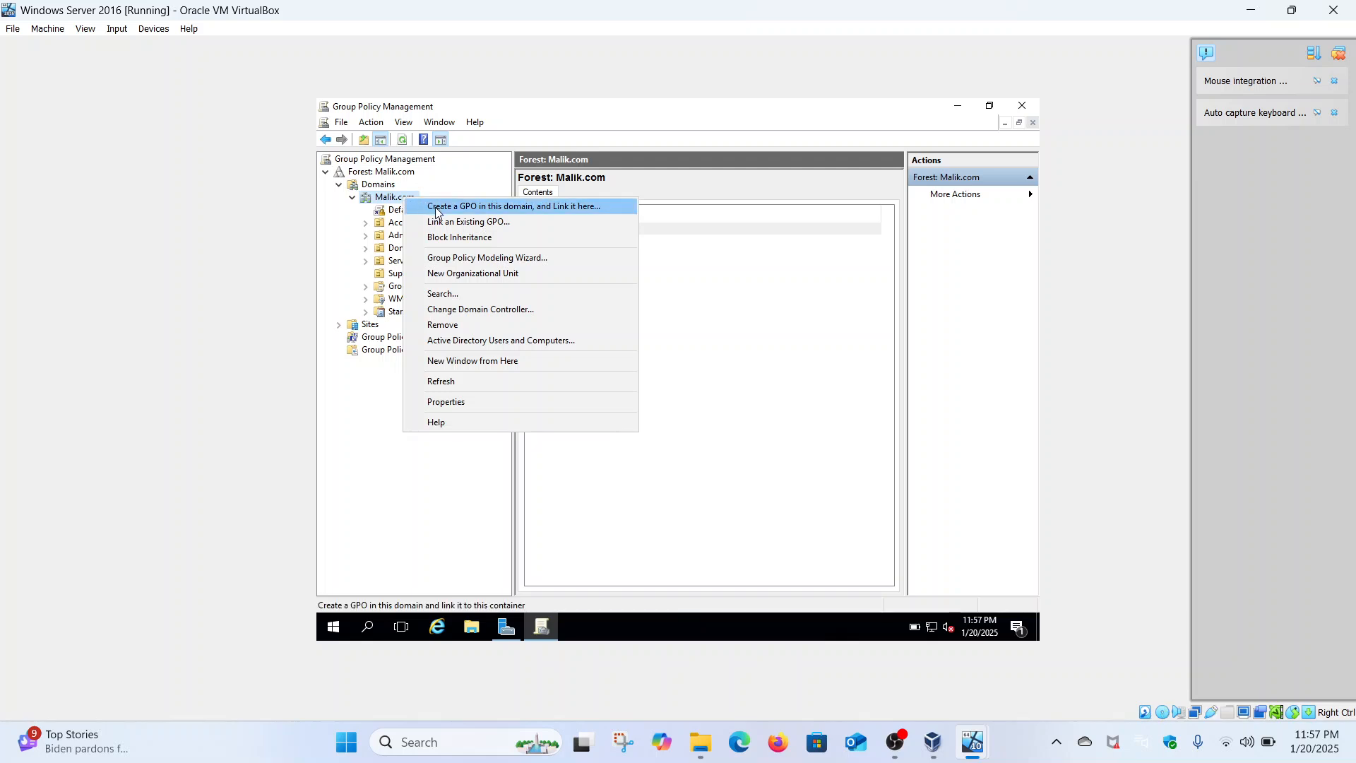
left_click(336, 264)
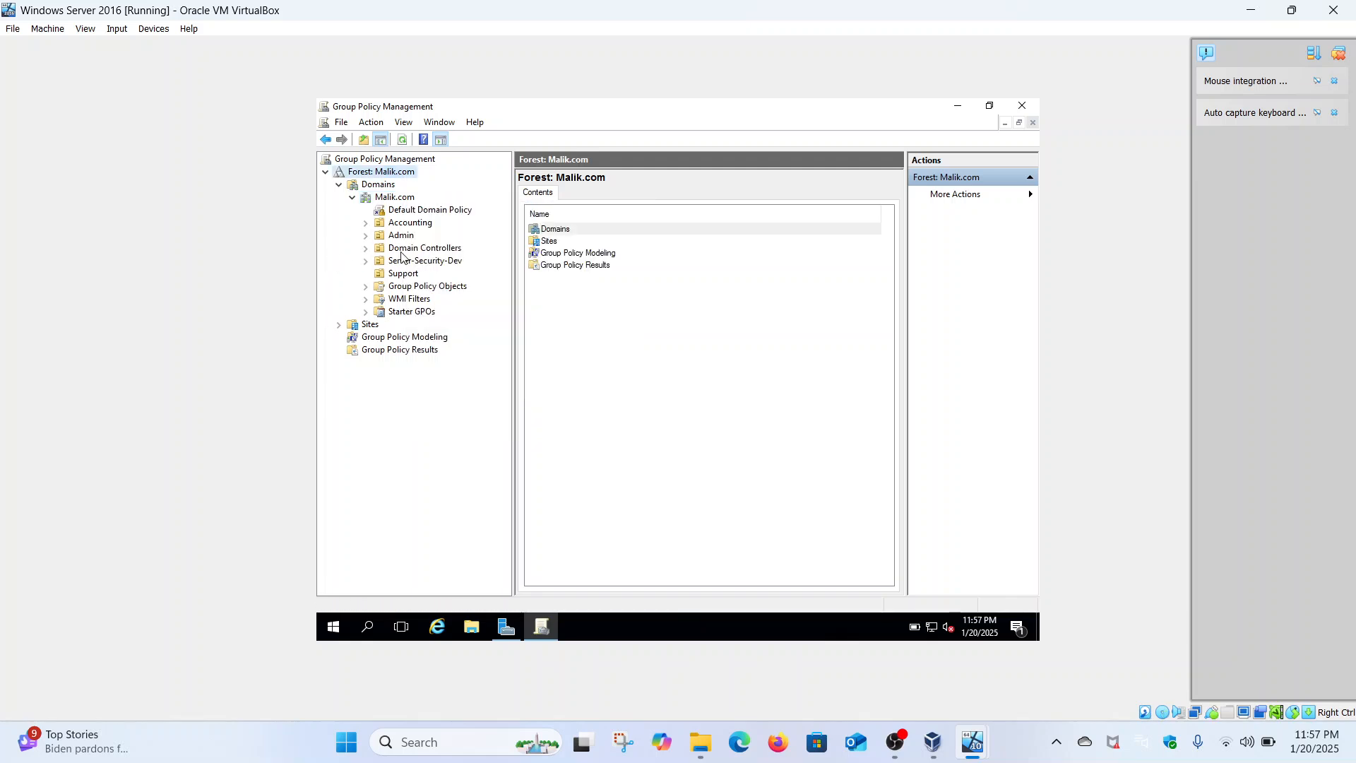
- Delete the existing "workstation Settings" GPO and its links from the domain's Group Policy Objects
left_click(418, 291)
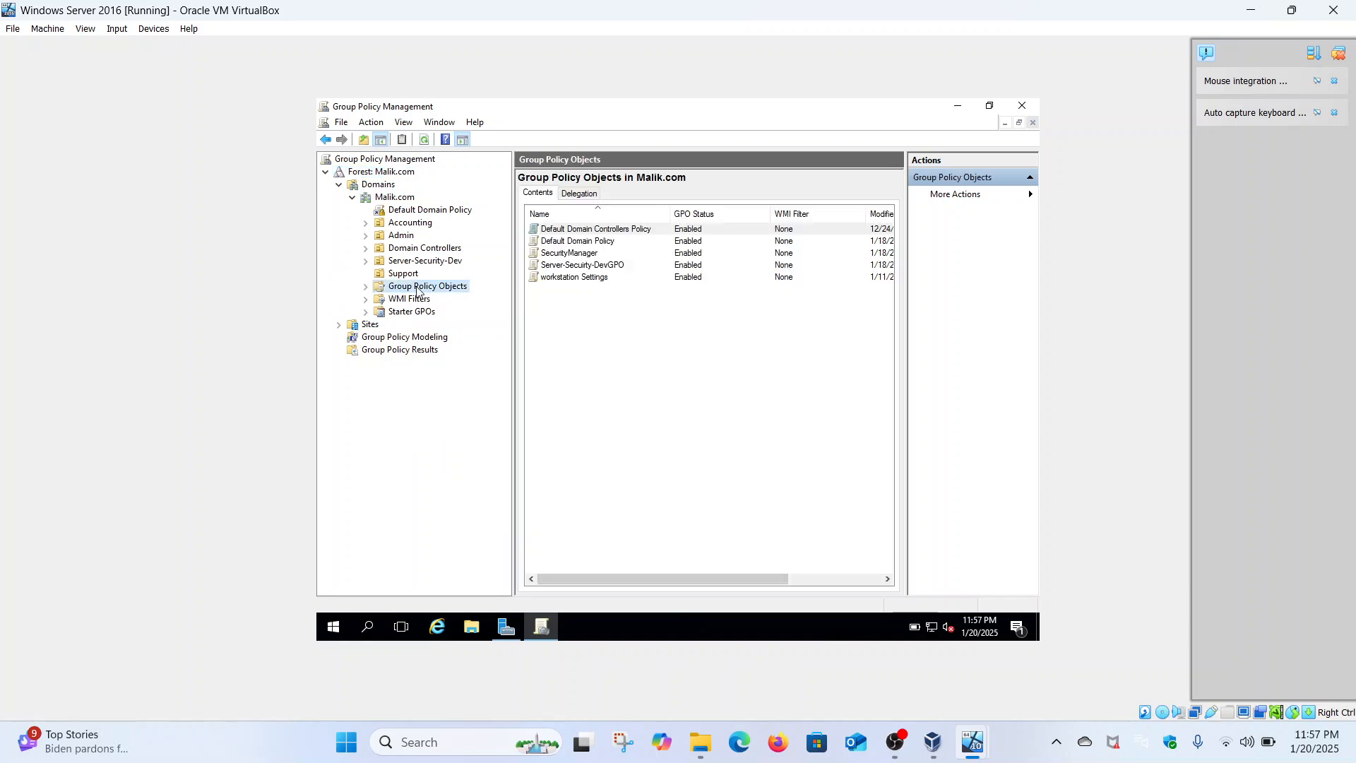
right_click(418, 291)
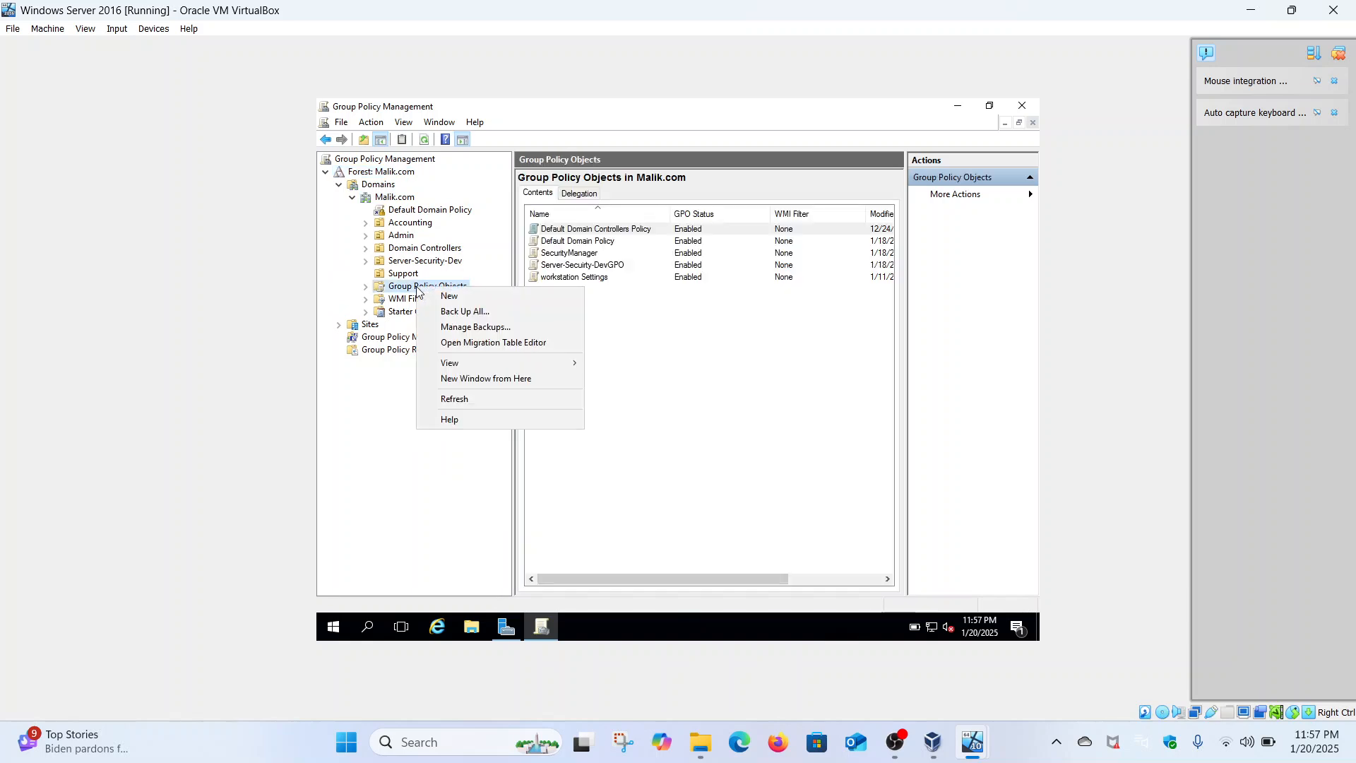
left_click(601, 282)
left_click(603, 281)
right_click(603, 282)
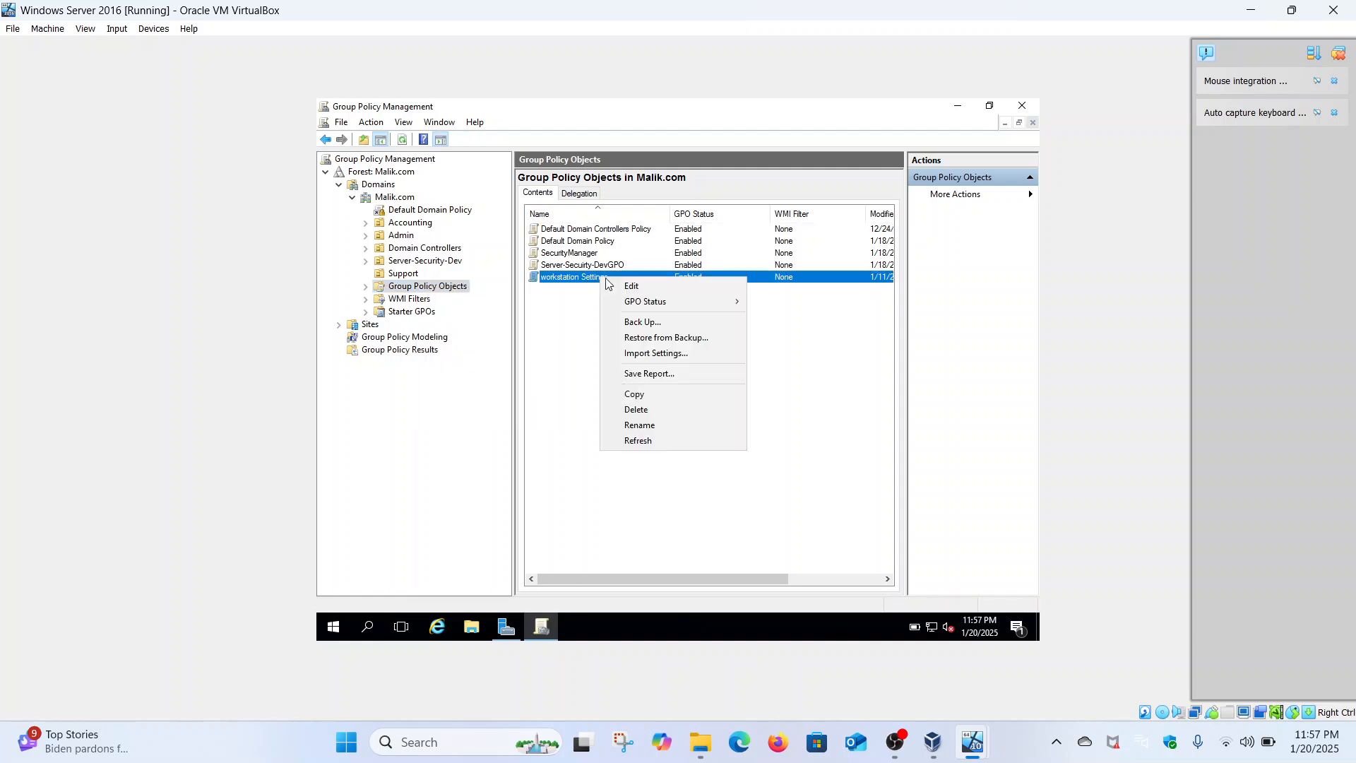
left_click(659, 407)
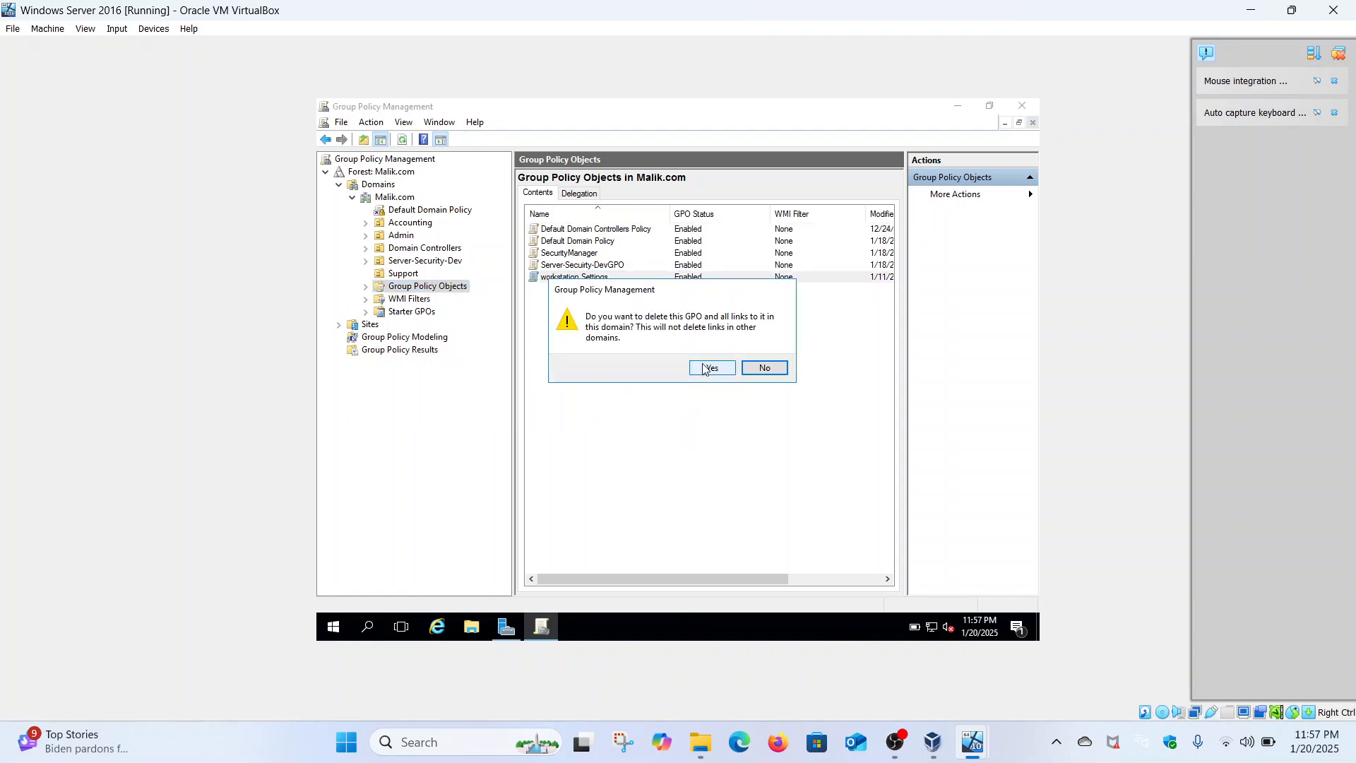
left_click(706, 369)
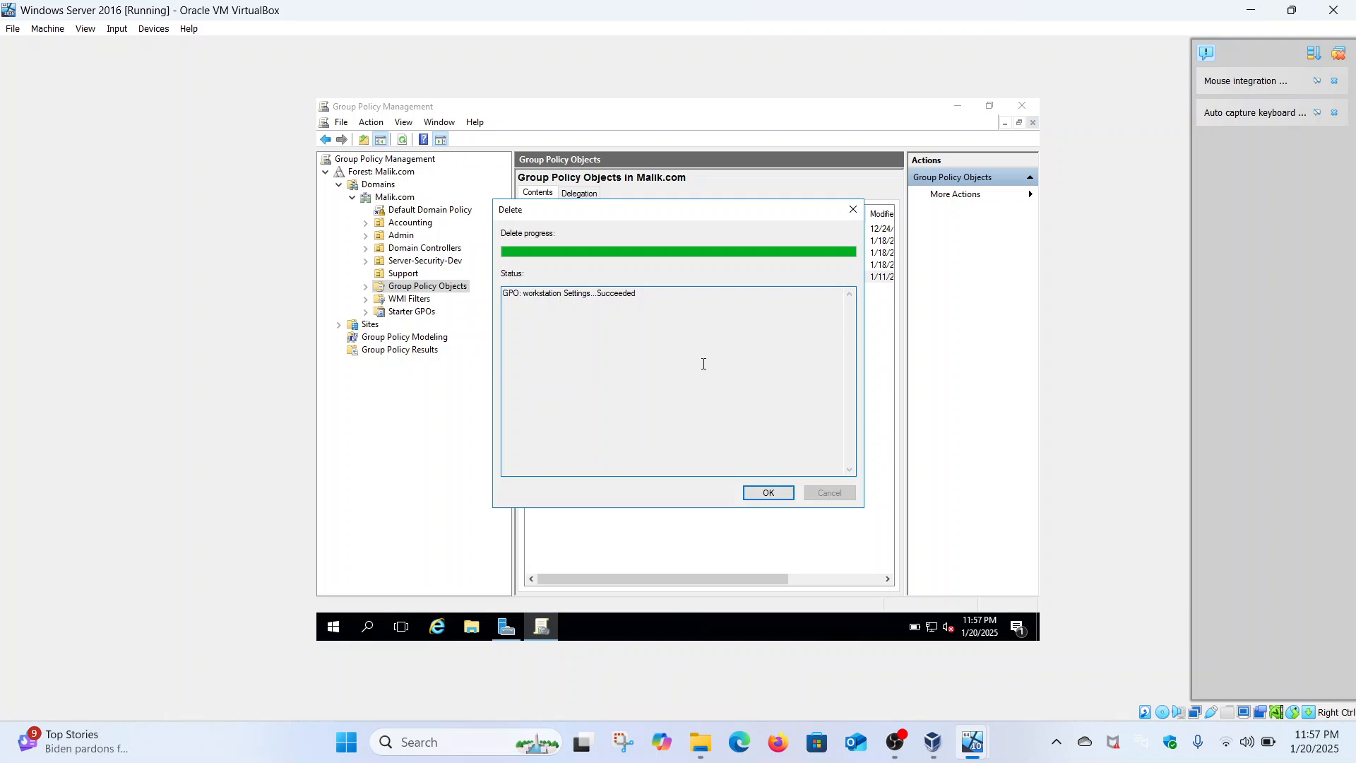
left_click(781, 493)
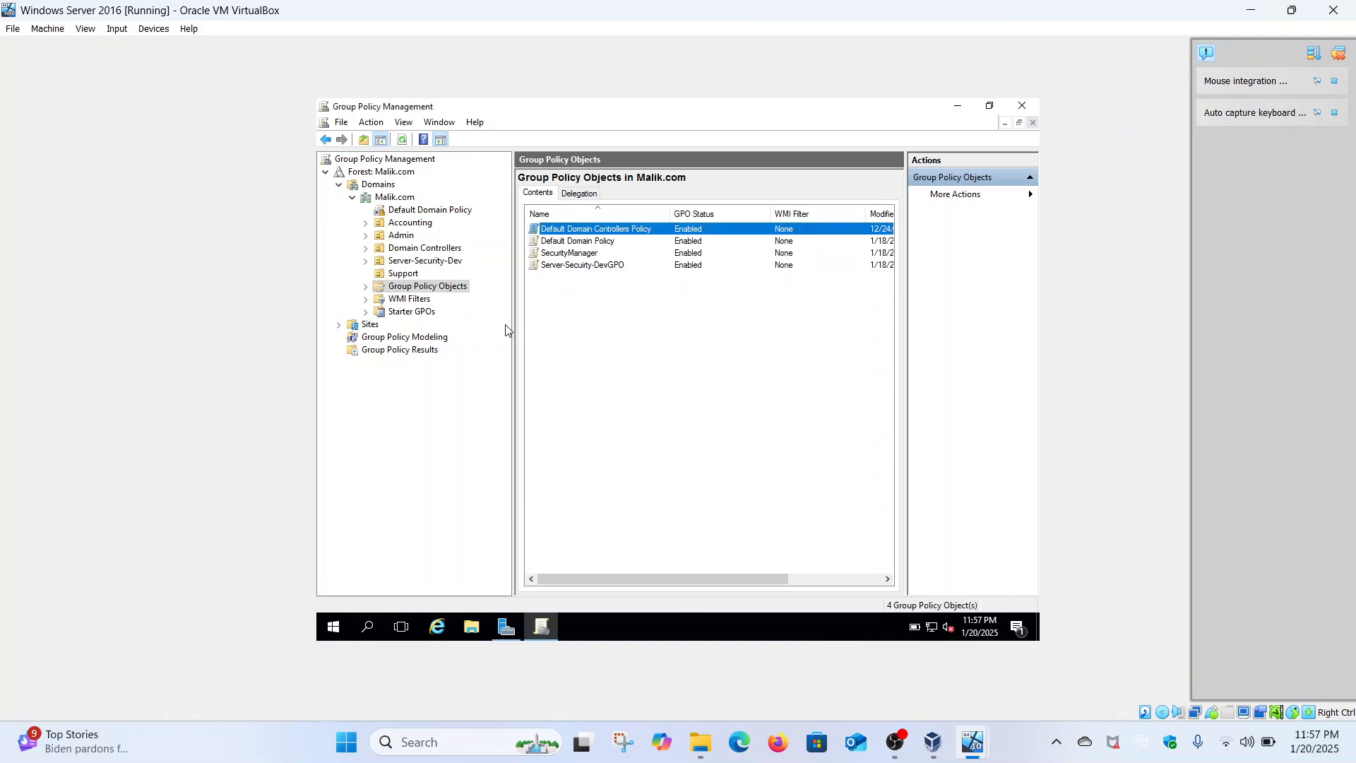
- Create an unlinked GPO named "Wrokstation Settings" in the domain's Group Policy Objects, with no source starter GPO
left_click(405, 274)
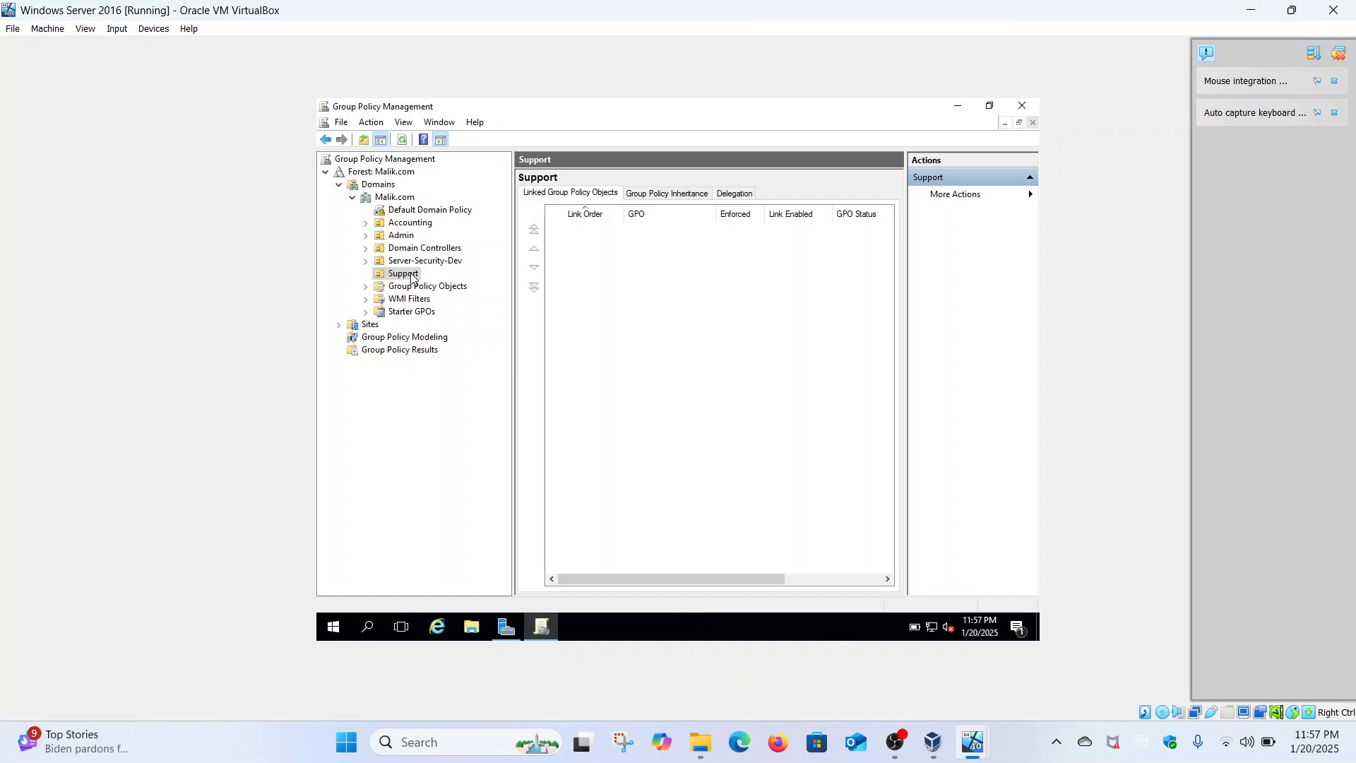
left_click(367, 237)
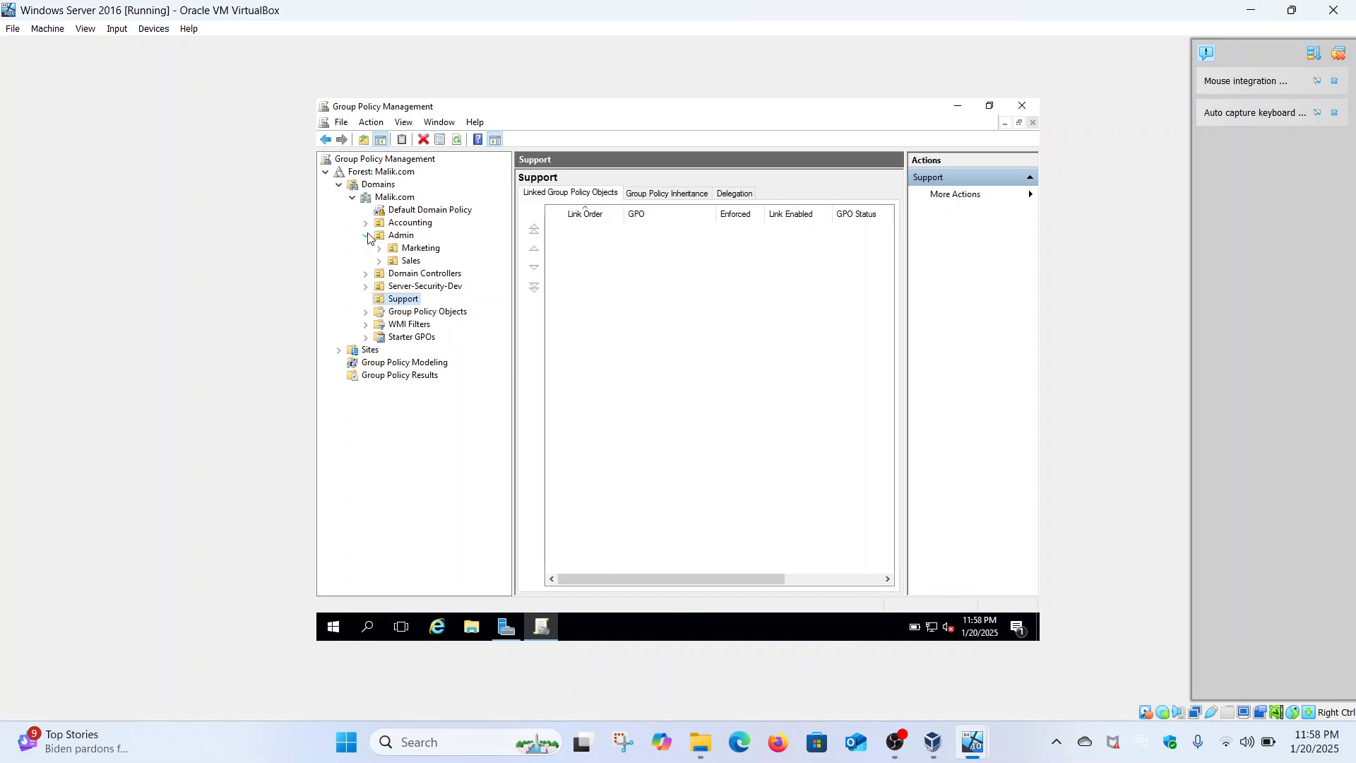
left_click(367, 238)
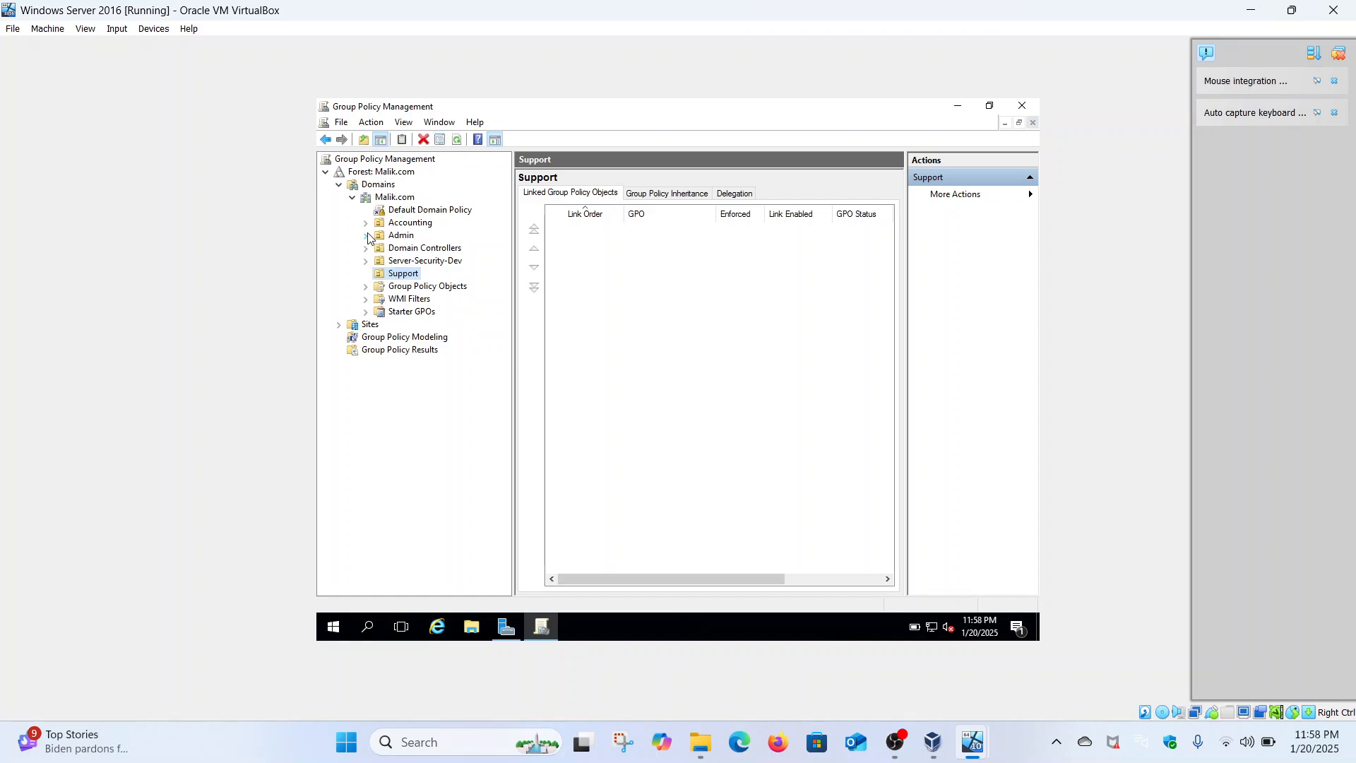
left_click(413, 287)
right_click(413, 289)
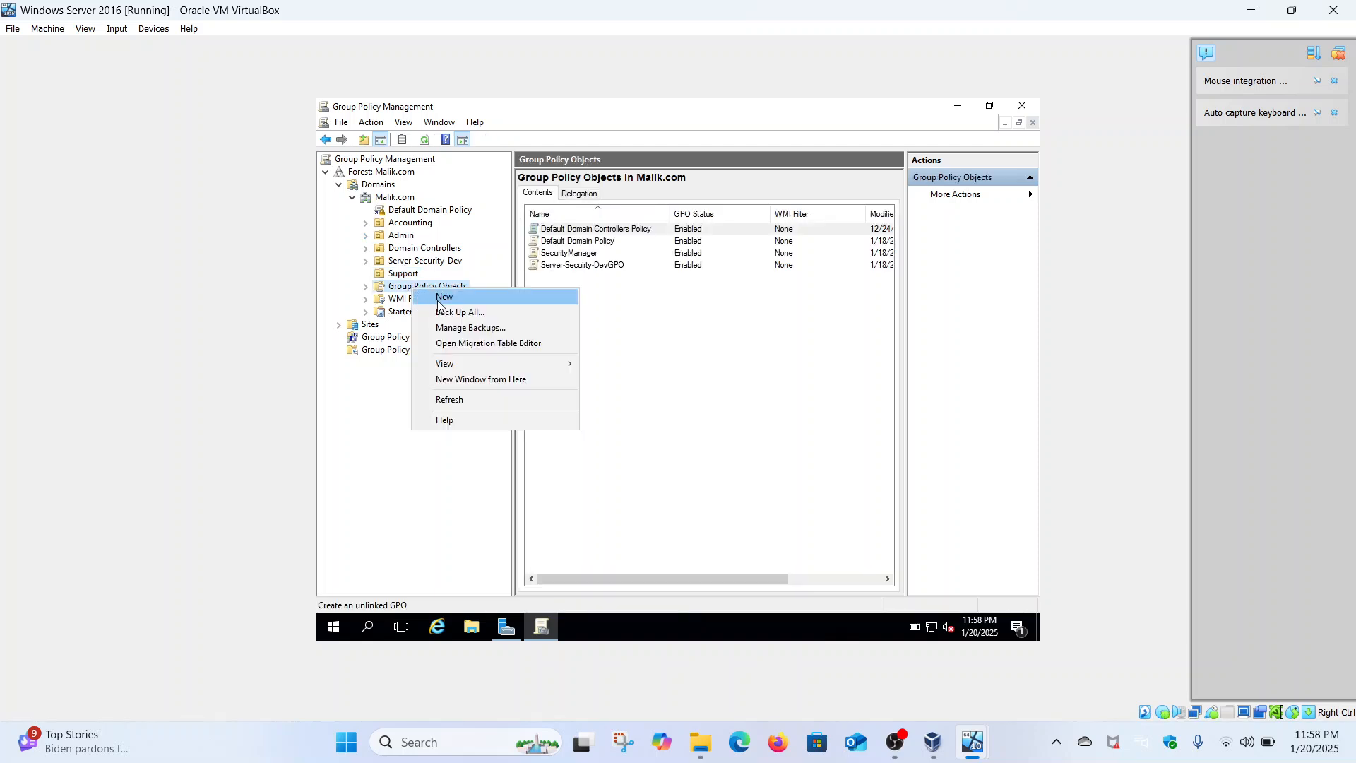
left_click(444, 297)
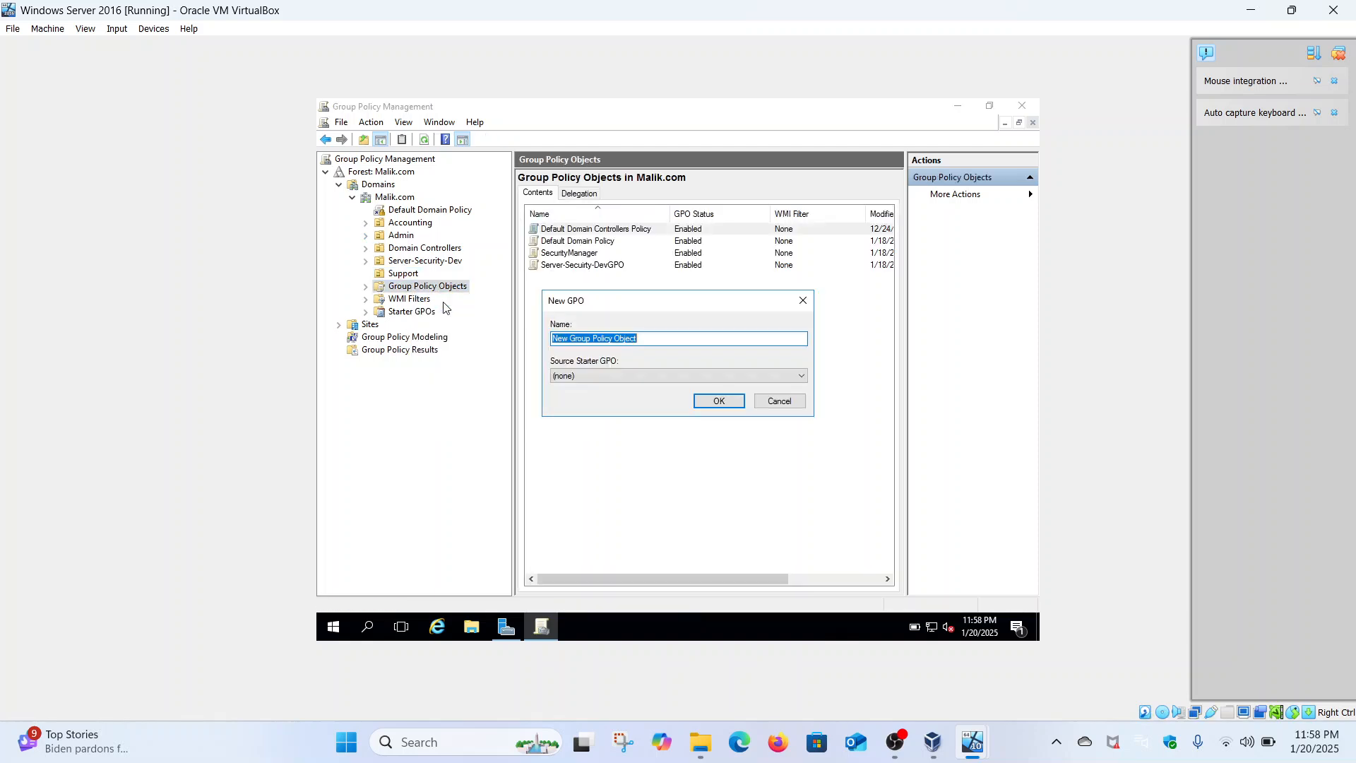
key("BackSpace")
type("Wrokstation Settings")
left_click(702, 400)
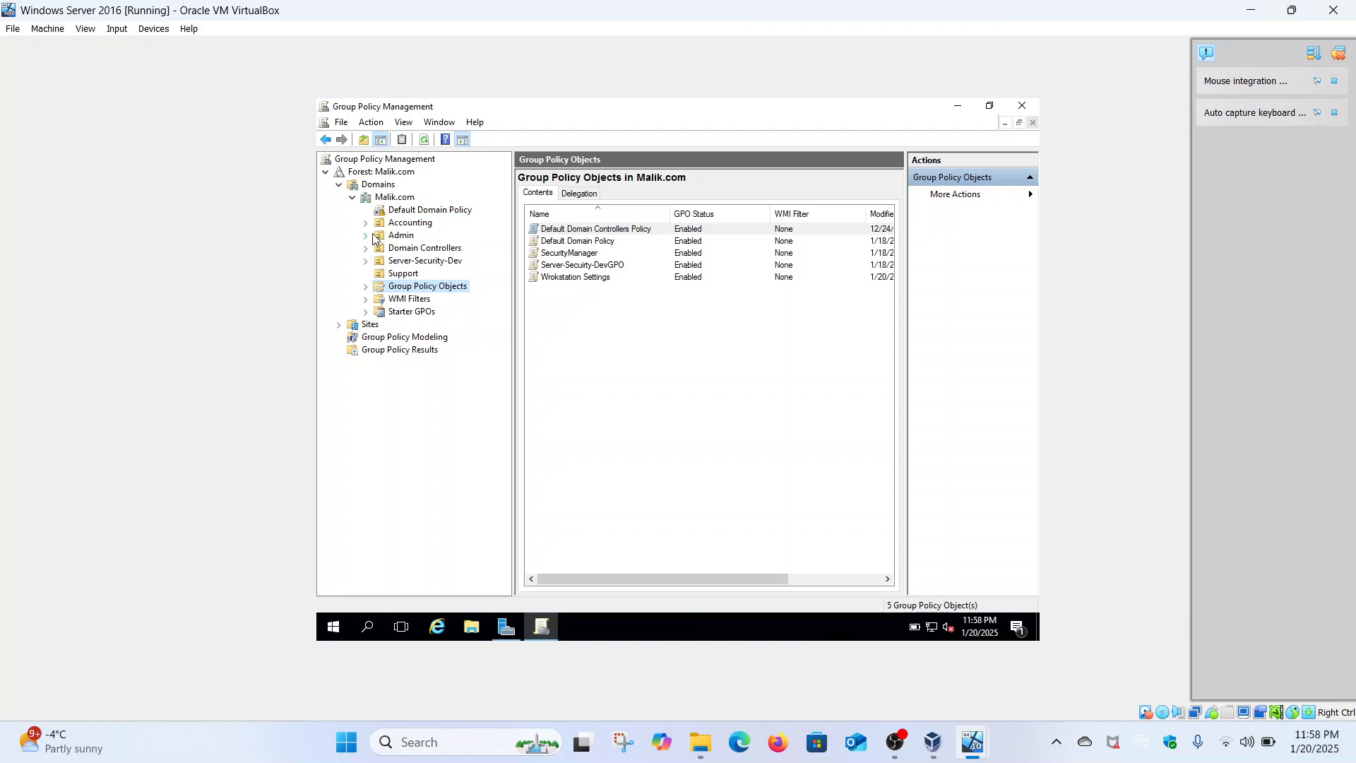
- Link the existing "Wrokstation Settings" GPO to the Tempmarketing organizational unit under Admin > Marketing
left_click(366, 236)
left_click(380, 248)
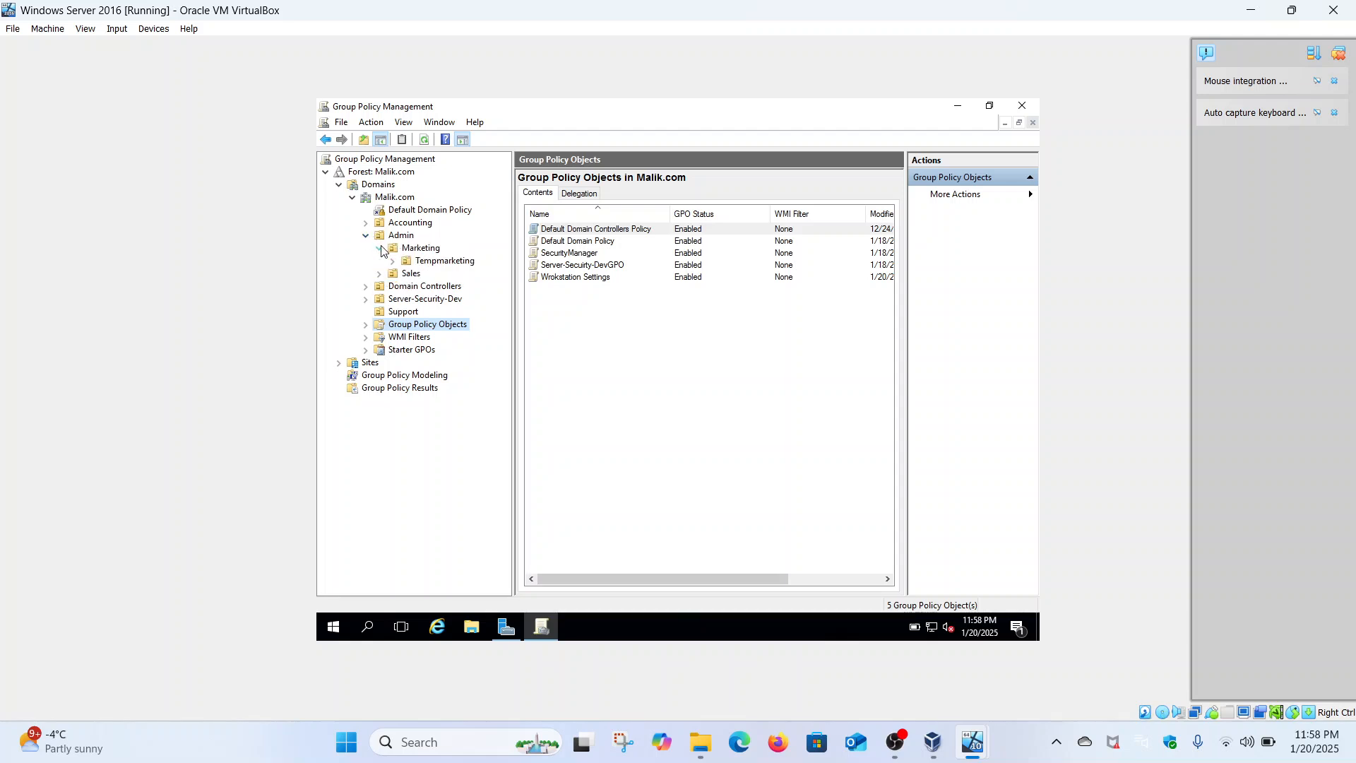
right_click(427, 266)
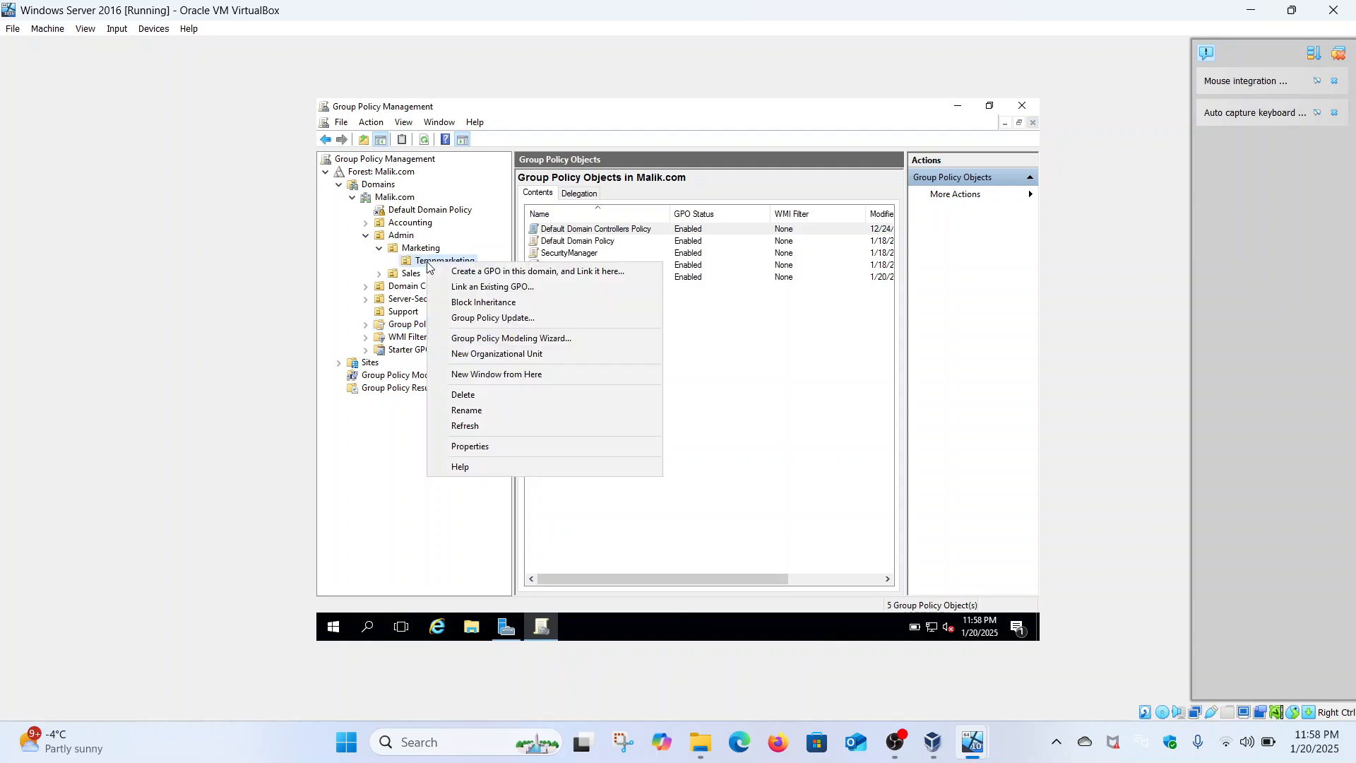
left_click(468, 287)
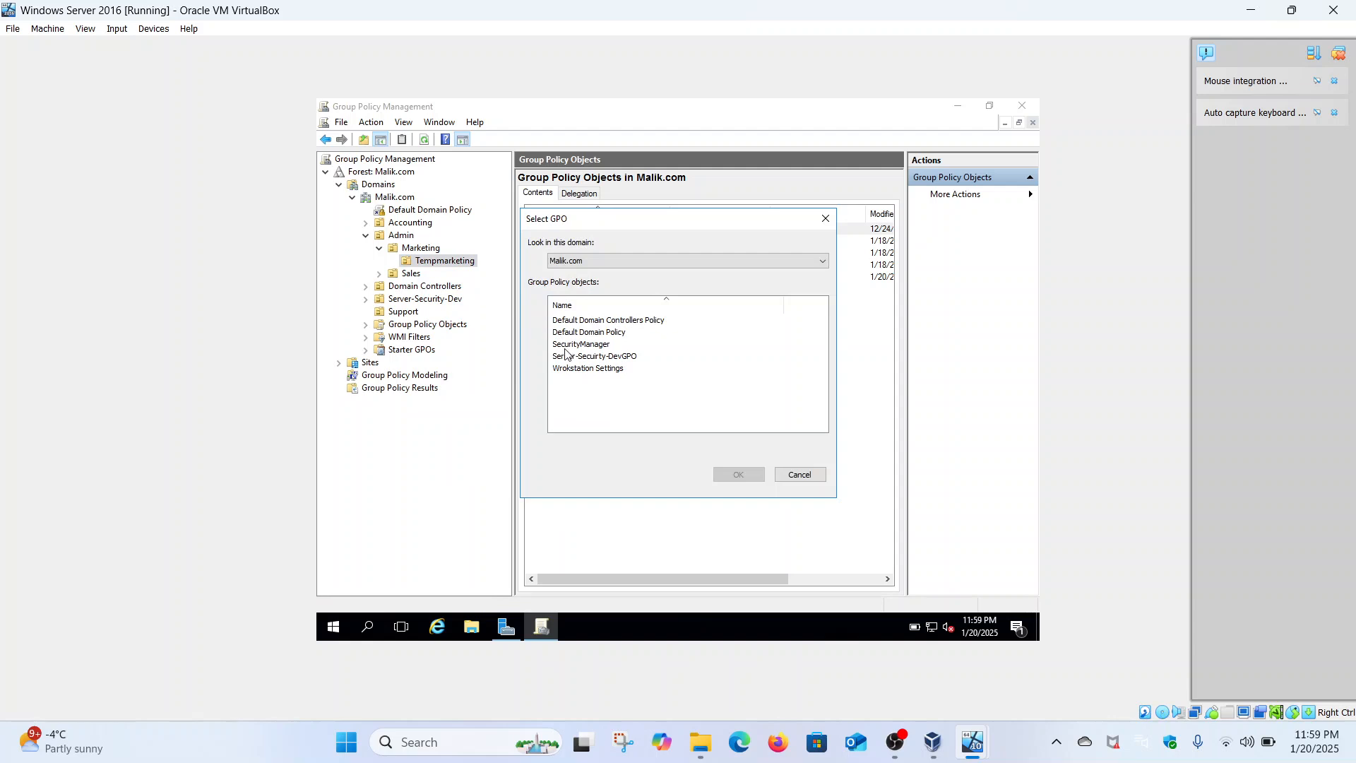
left_click(587, 373)
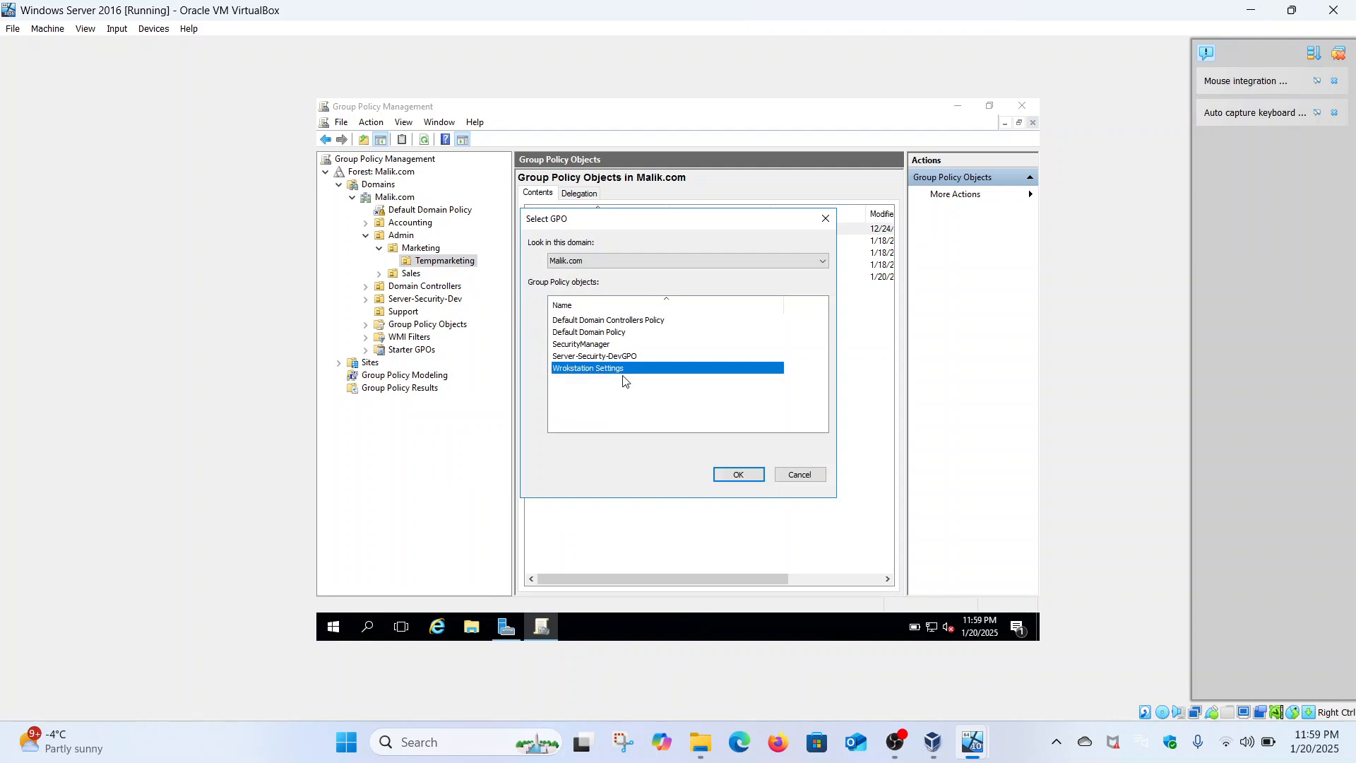
left_click(740, 474)
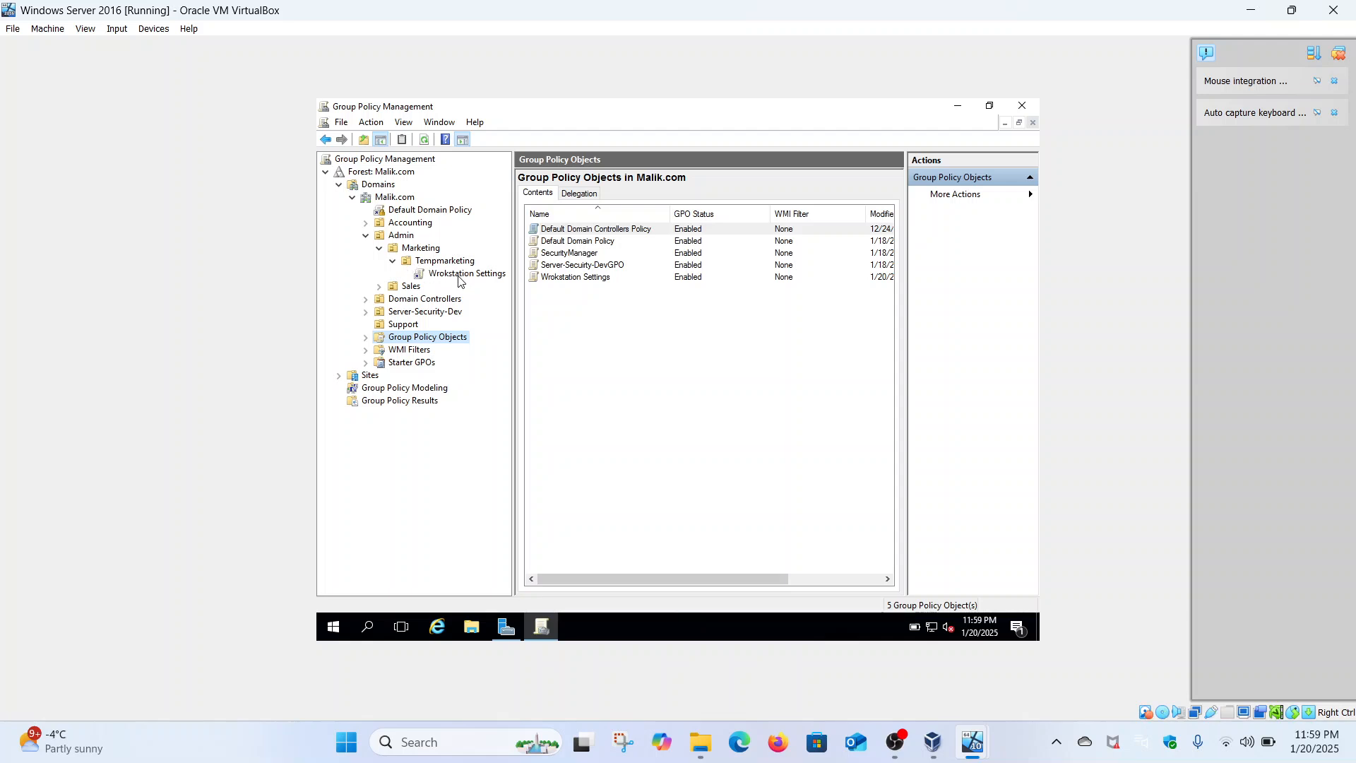
- Link the existing "Wrokstation Settings" GPO to the Tempsales organizational unit under Admin > Sales
left_click(380, 288)
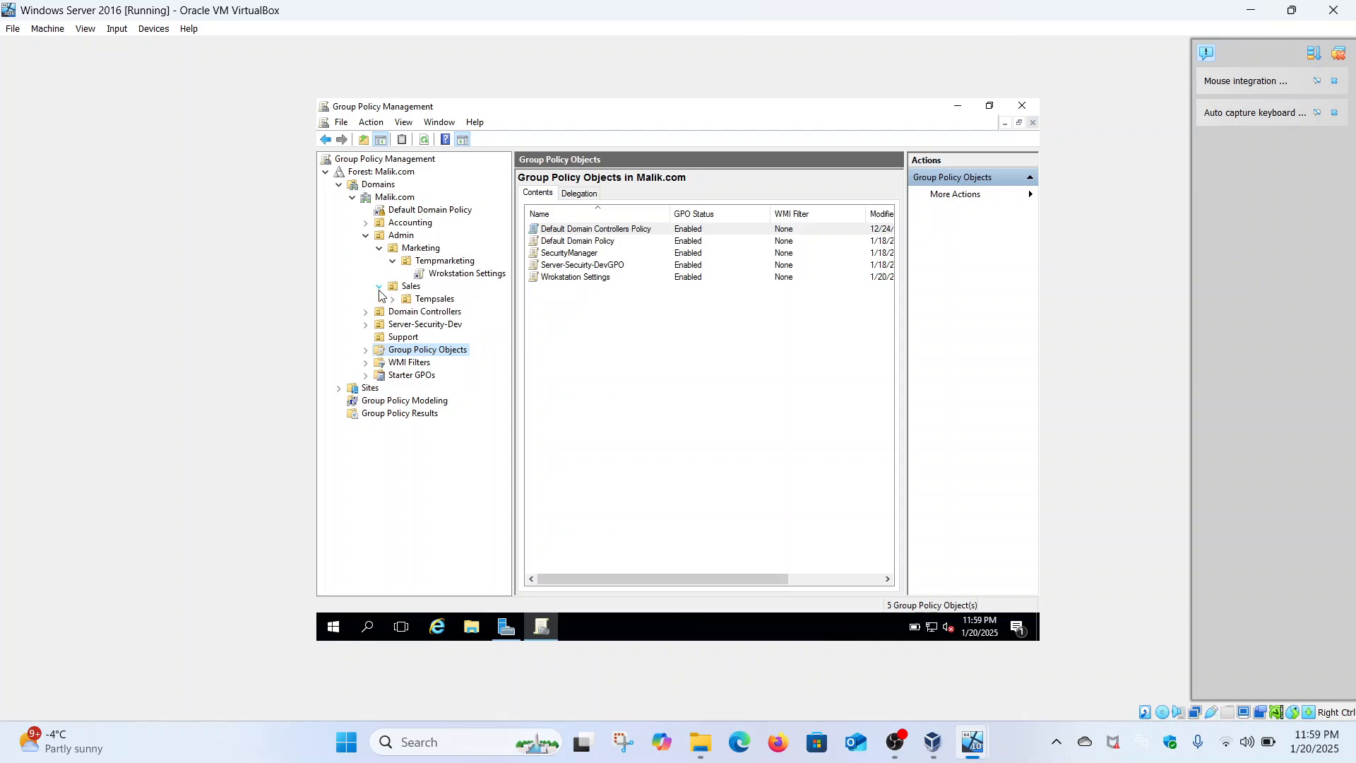
left_click(393, 299)
right_click(423, 300)
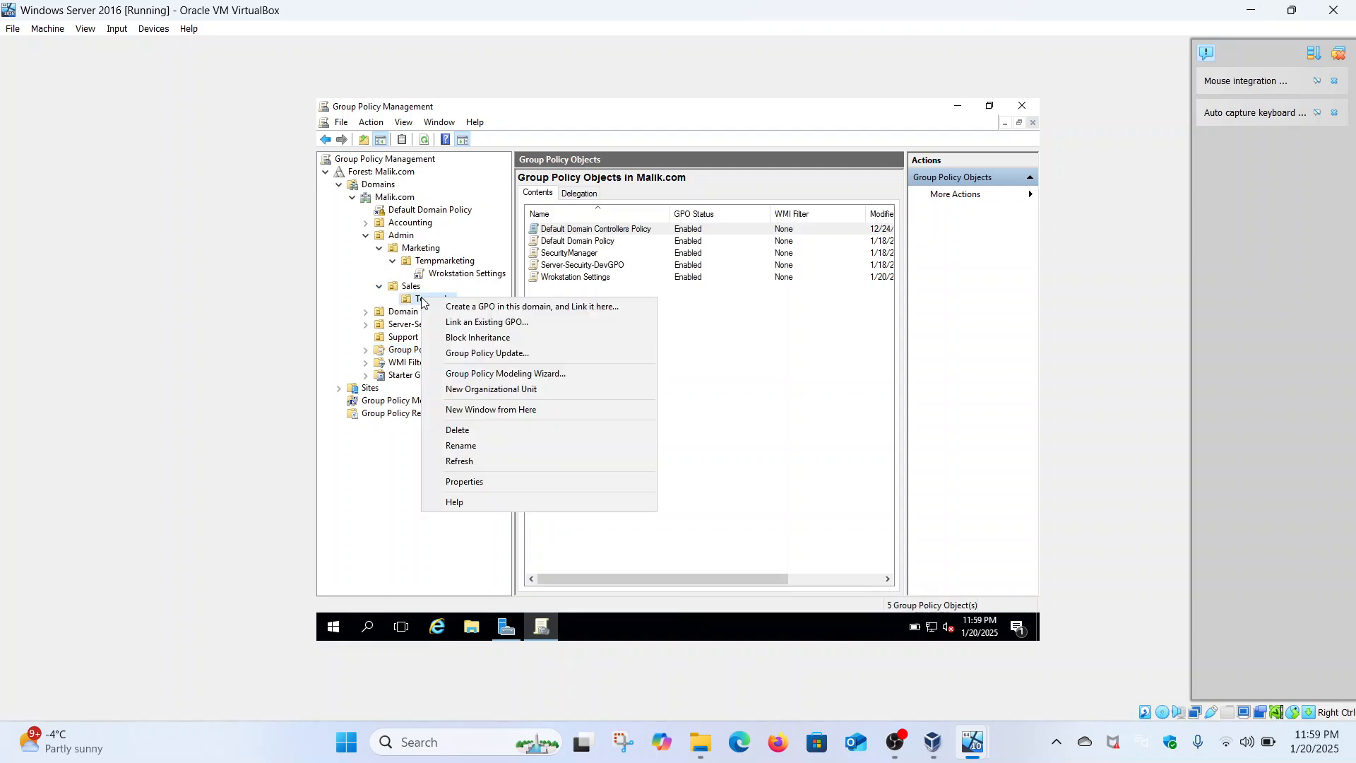
left_click(458, 324)
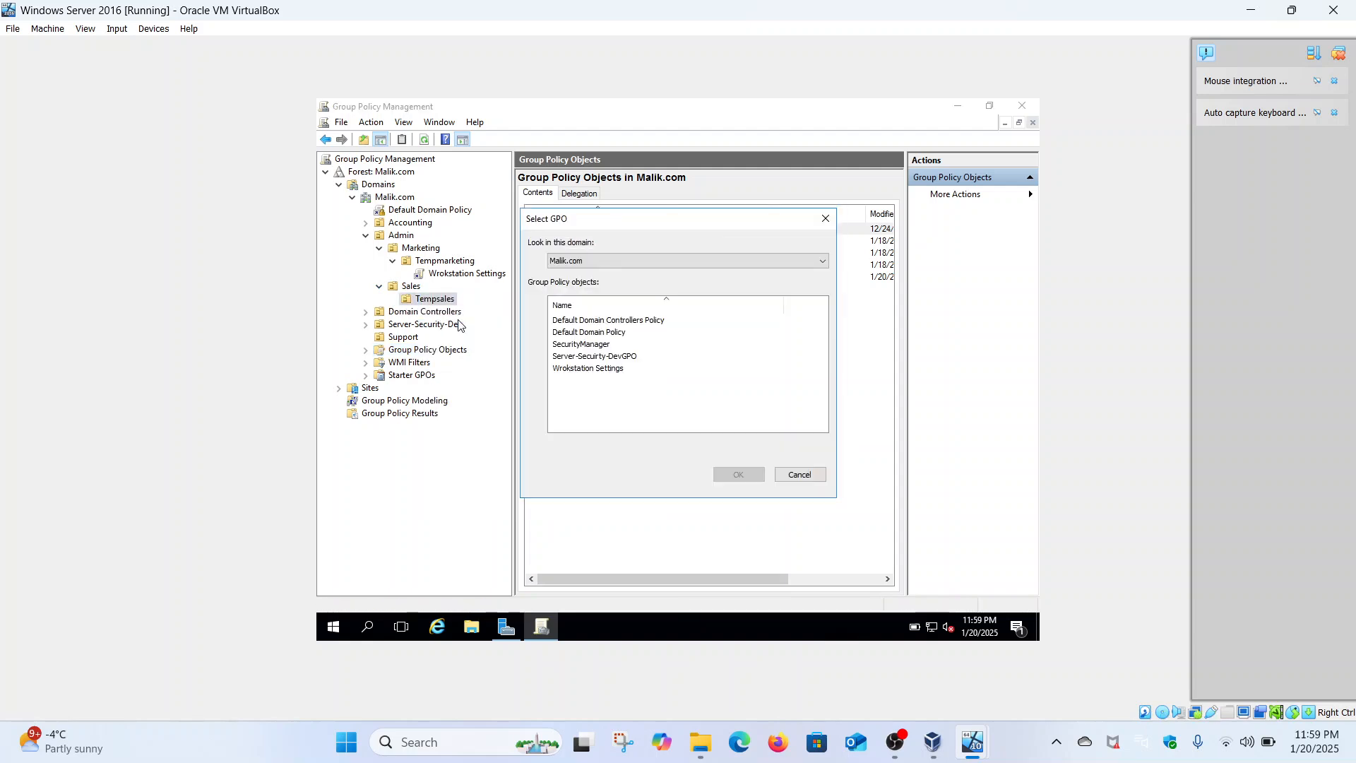
left_click(592, 368)
left_click(738, 474)
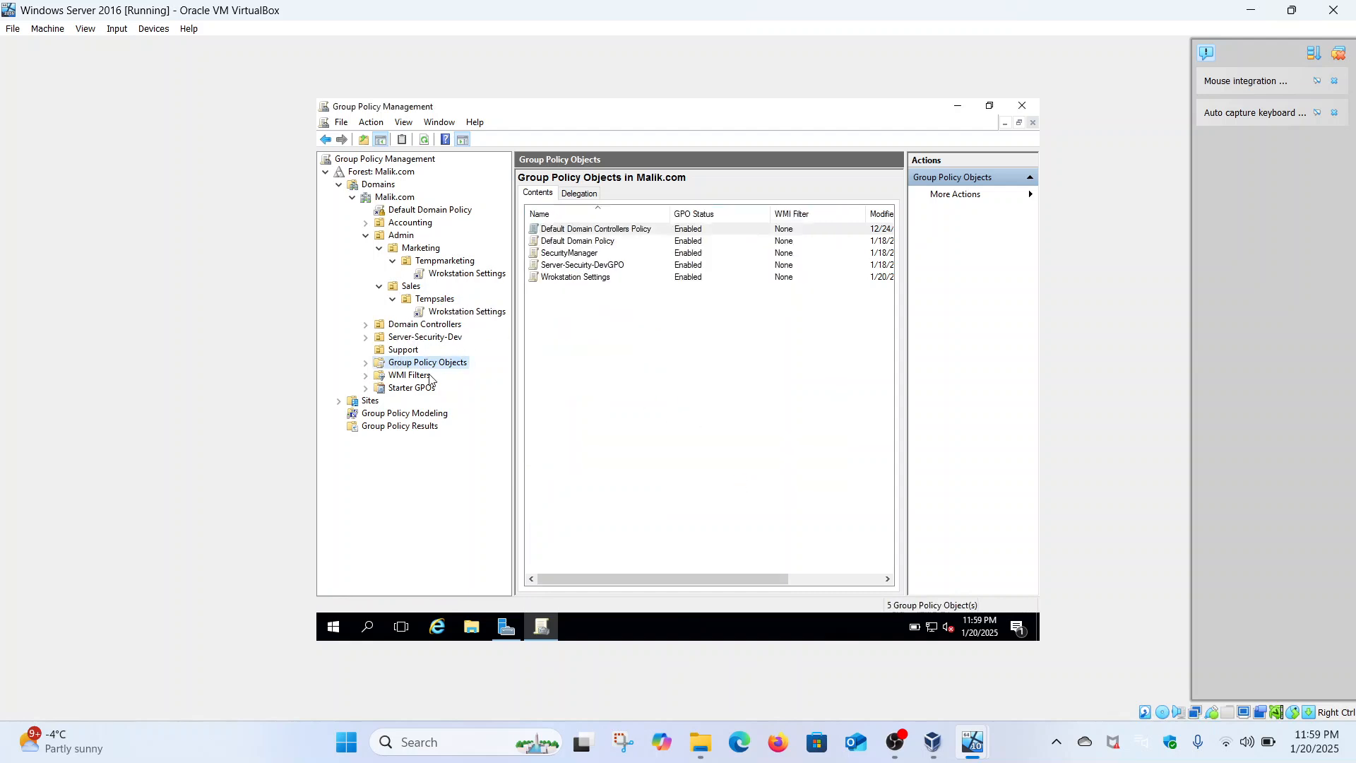
- Link the existing "Wrokstation Settings" GPO to the Support organizational unit directly under the domain
left_click(382, 352)
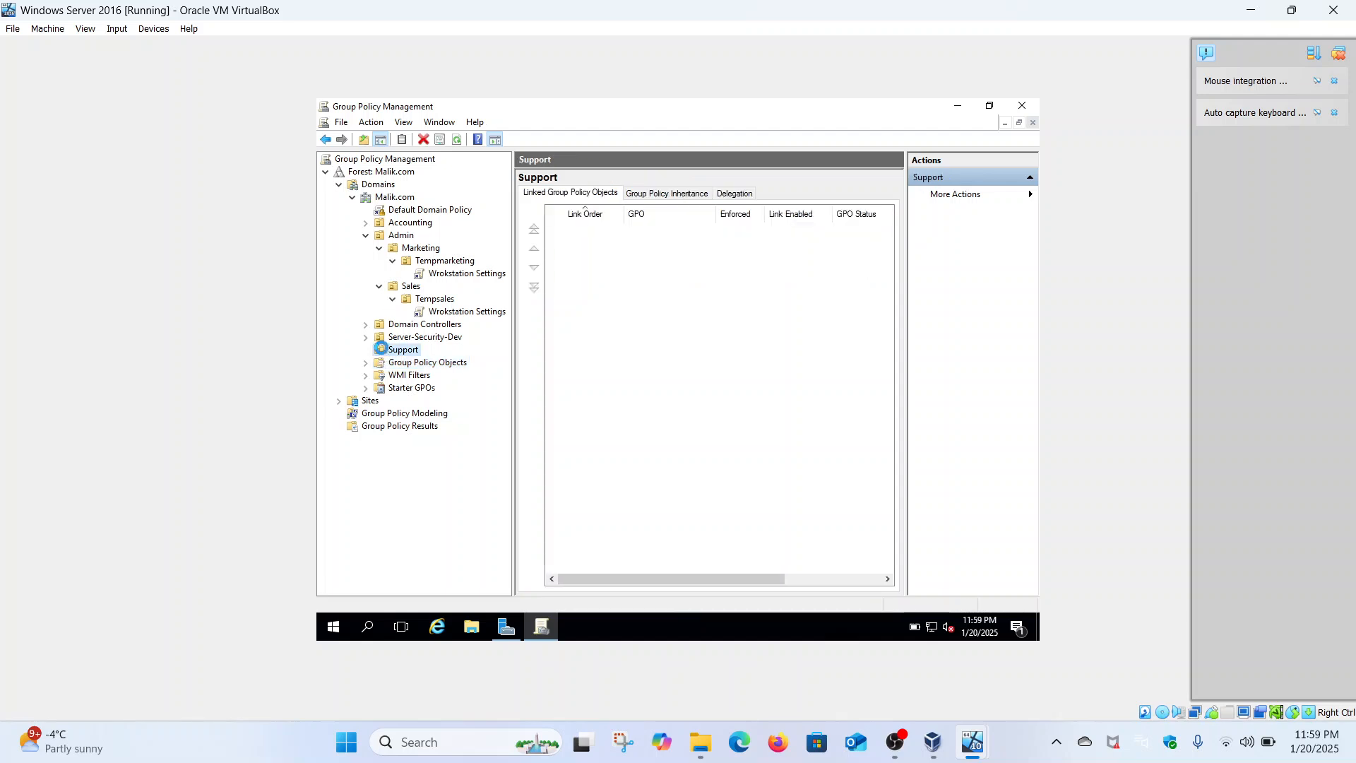
right_click(383, 352)
left_click(424, 373)
left_click(577, 368)
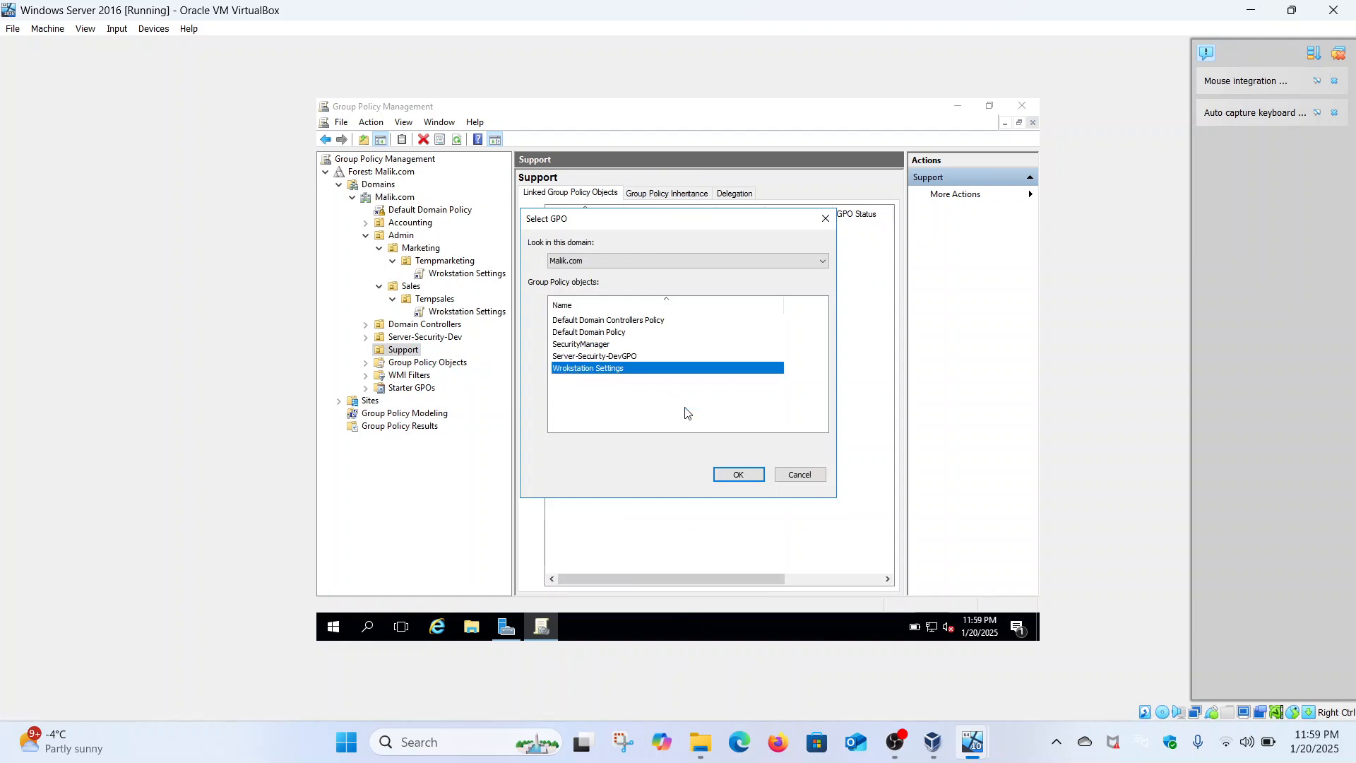
left_click(742, 475)
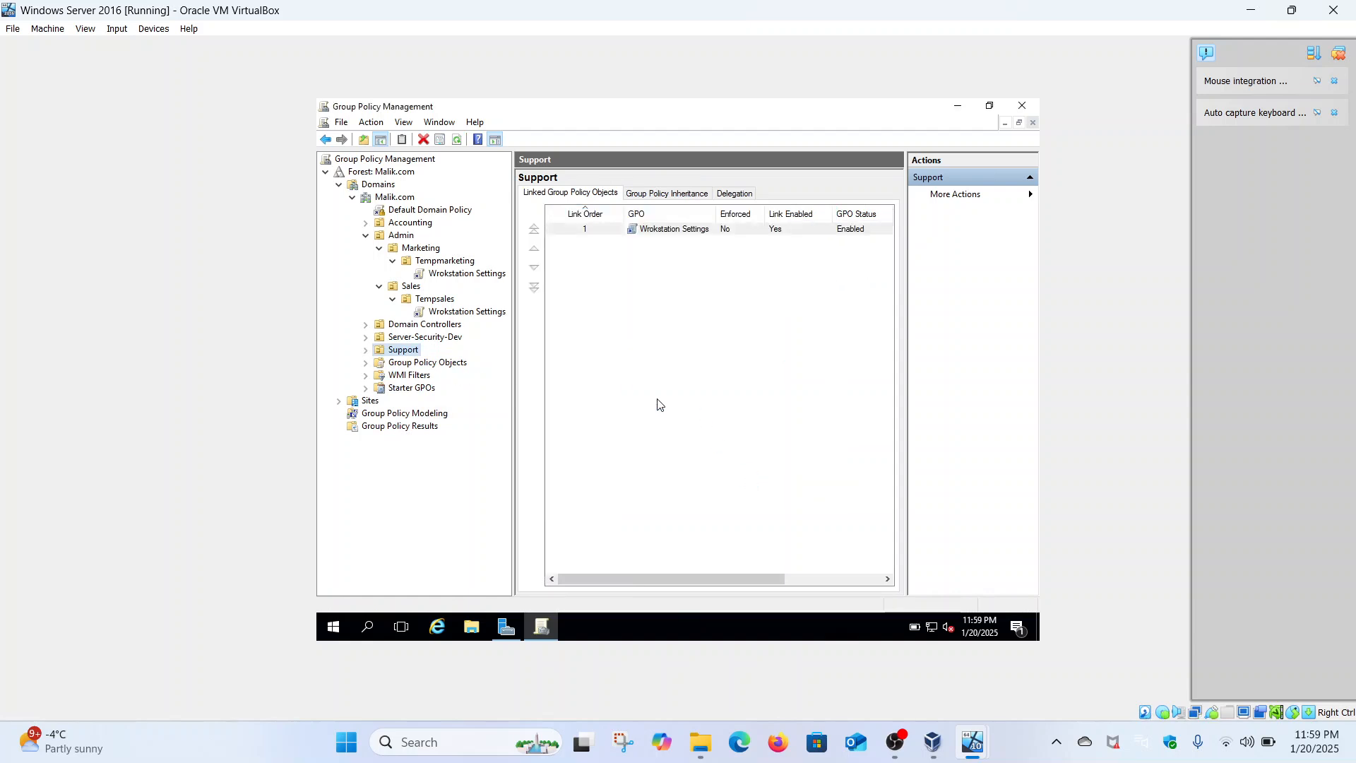